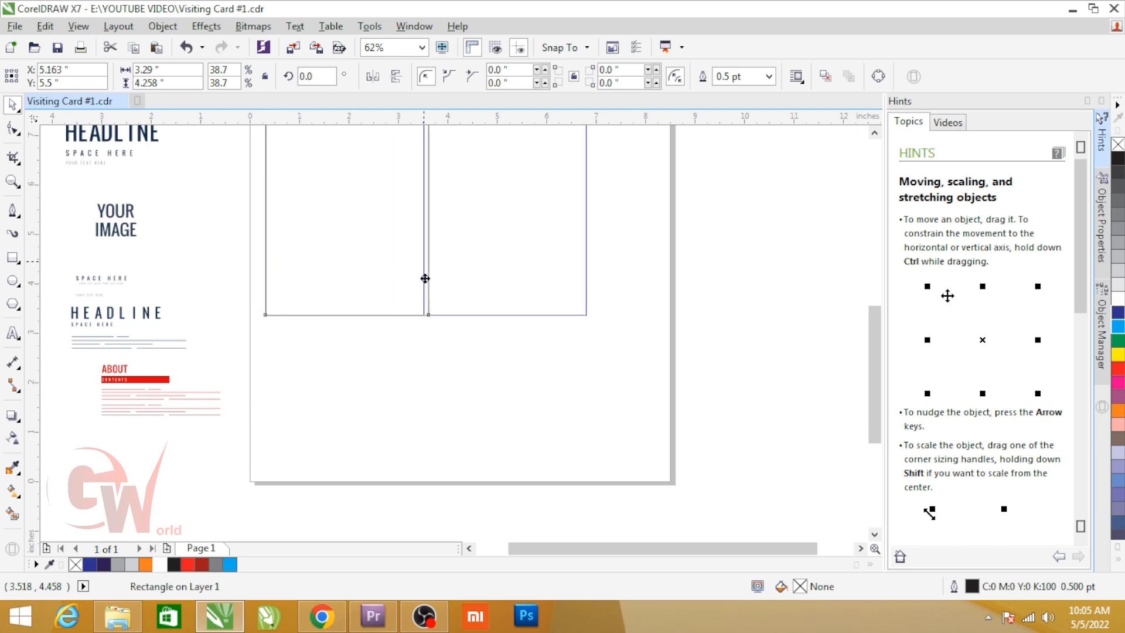
Step: Place the second 3.29 × 4.258 in card rectangle edge to edge against the right side of the first one
{"action": "scroll", "coordinate": [422, 298], "scroll_direction": "down", "scroll_amount": 1}
{"action": "key", "text": "F2"}
{"action": "left_click_drag", "start_coordinate": [325, 190], "coordinate": [576, 338]}
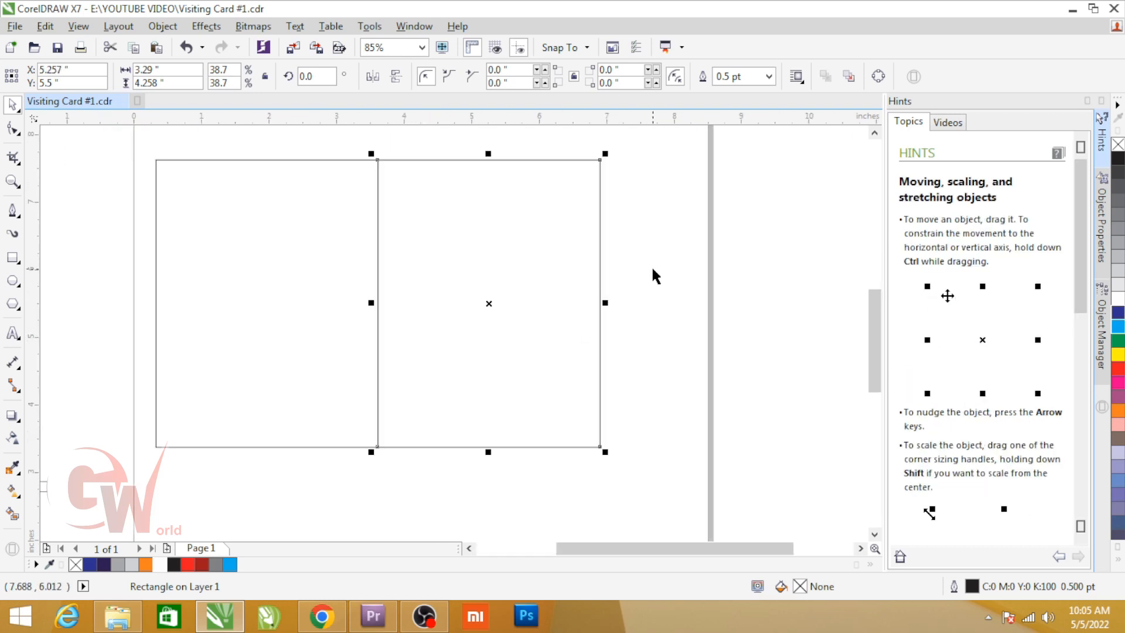
{"action": "left_click", "coordinate": [611, 280]}
Step: Draw a narrow rectangle about 2.75 × 0.62 in that overlaps the right edge of the right-hand card
{"action": "left_click", "coordinate": [12, 258]}
{"action": "mouse_move", "coordinate": [455, 204]}
{"action": "left_mouse_down"}
{"action": "mouse_move", "coordinate": [608, 258]}
{"action": "mouse_move", "coordinate": [640, 247]}
{"action": "left_mouse_up"}
{"action": "key", "text": "space"}
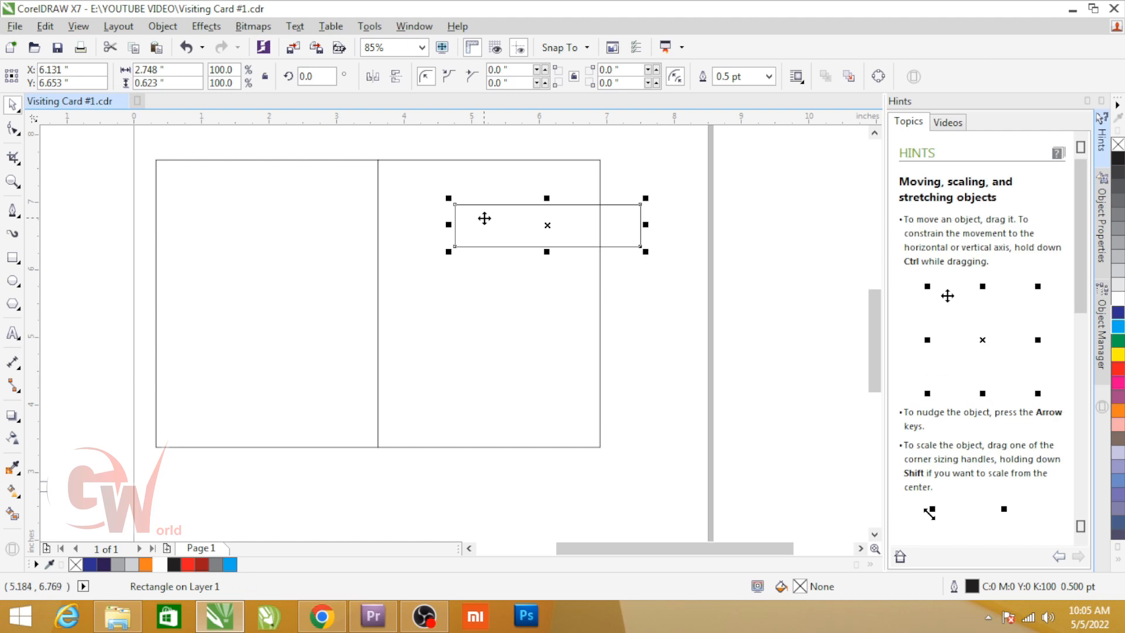
Step: Rotate the narrow rectangle 45 degrees, enlarge it to about 114%, and place it diagonally across the right card's upper-right corner
{"action": "left_click", "coordinate": [484, 219]}
{"action": "left_click_drag", "start_coordinate": [450, 251], "coordinate": [469, 364]}
{"action": "left_click", "coordinate": [679, 249]}
{"action": "left_click", "coordinate": [610, 161]}
{"action": "left_click_drag", "start_coordinate": [632, 139], "coordinate": [655, 166]}
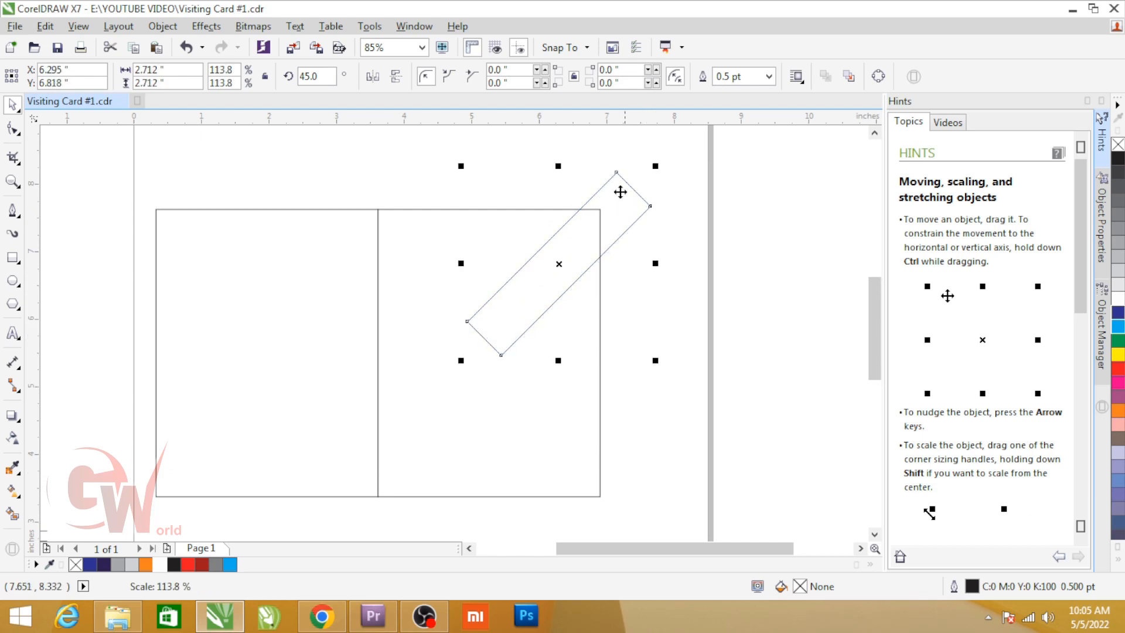
{"action": "left_click_drag", "start_coordinate": [518, 311], "coordinate": [492, 324]}
Step: Draw a full-width rectangle about 3.29 × 1.52 in along the bottom of the right-hand card
{"action": "left_click", "coordinate": [622, 377]}
{"action": "key", "text": "F6"}
{"action": "mouse_move", "coordinate": [378, 393]}
{"action": "left_mouse_down"}
{"action": "mouse_move", "coordinate": [390, 443]}
{"action": "mouse_move", "coordinate": [599, 496]}
{"action": "left_mouse_up"}
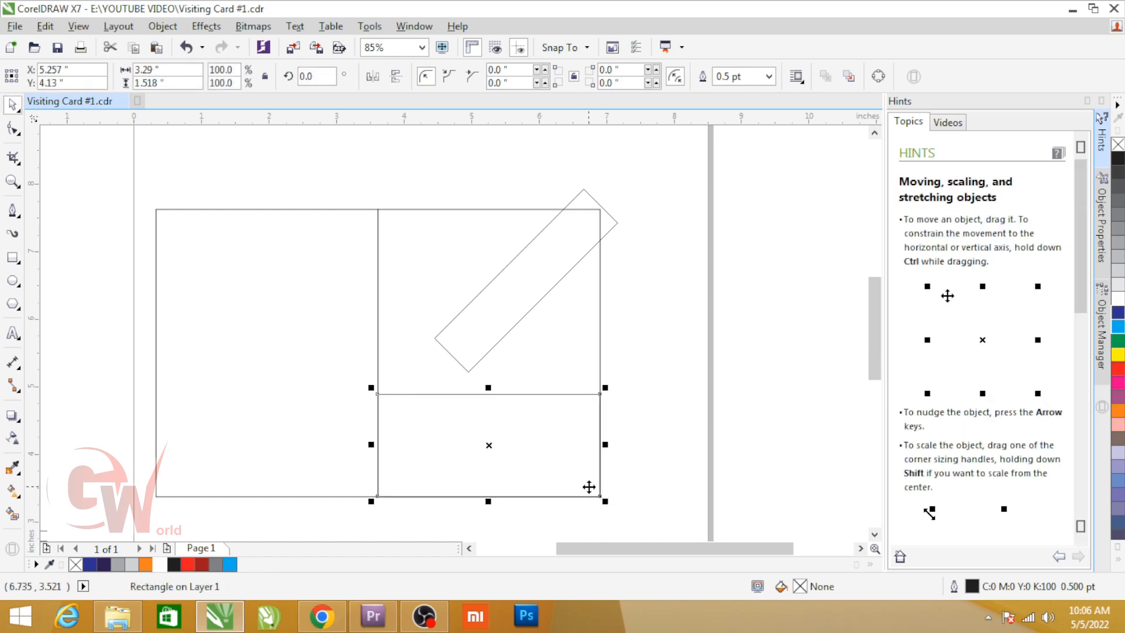
Step: Convert the bottom rectangle to curves and bend its top edge downward to the middle of the shape
{"action": "double_click", "coordinate": [472, 429]}
{"action": "left_click_drag", "start_coordinate": [487, 395], "coordinate": [485, 395]}
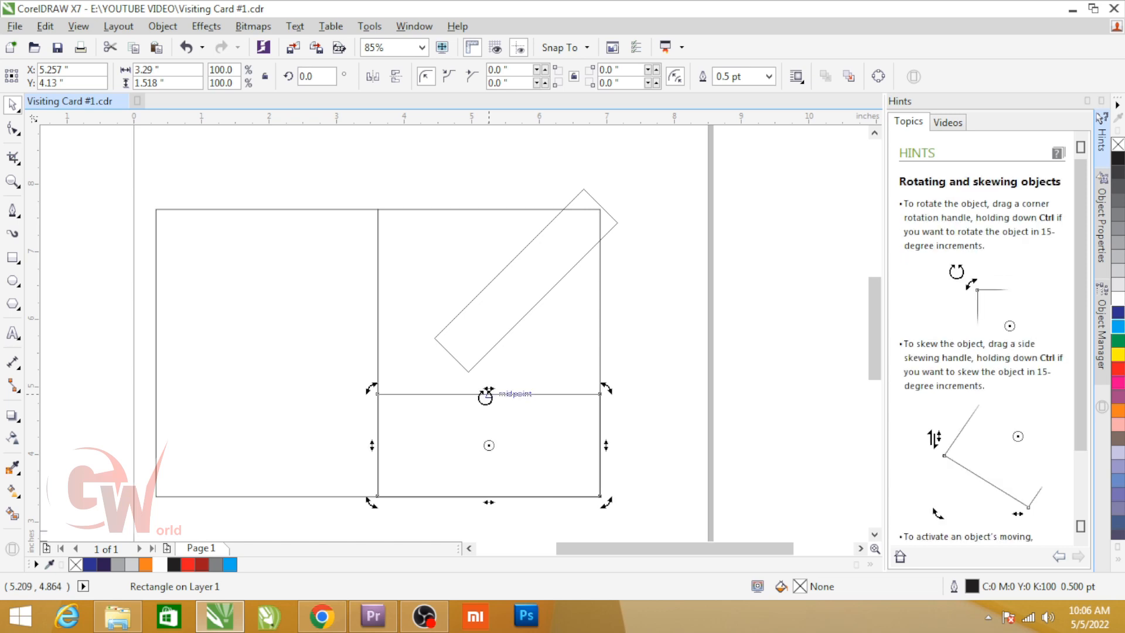
{"action": "left_click", "coordinate": [162, 26]}
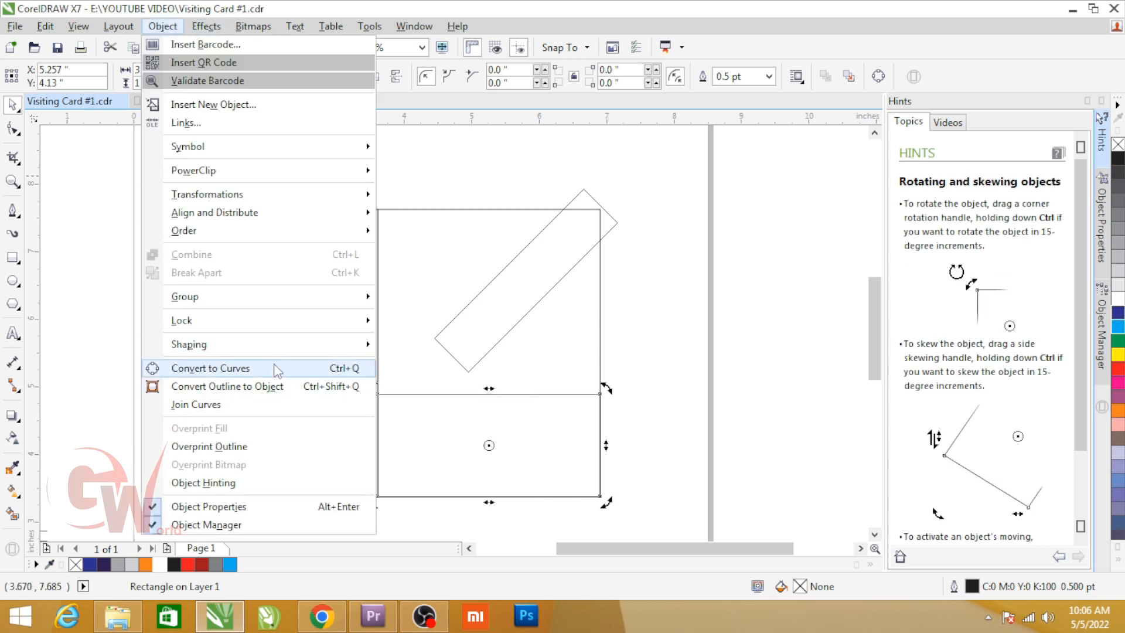
{"action": "left_click", "coordinate": [252, 368]}
{"action": "double_click", "coordinate": [489, 393]}
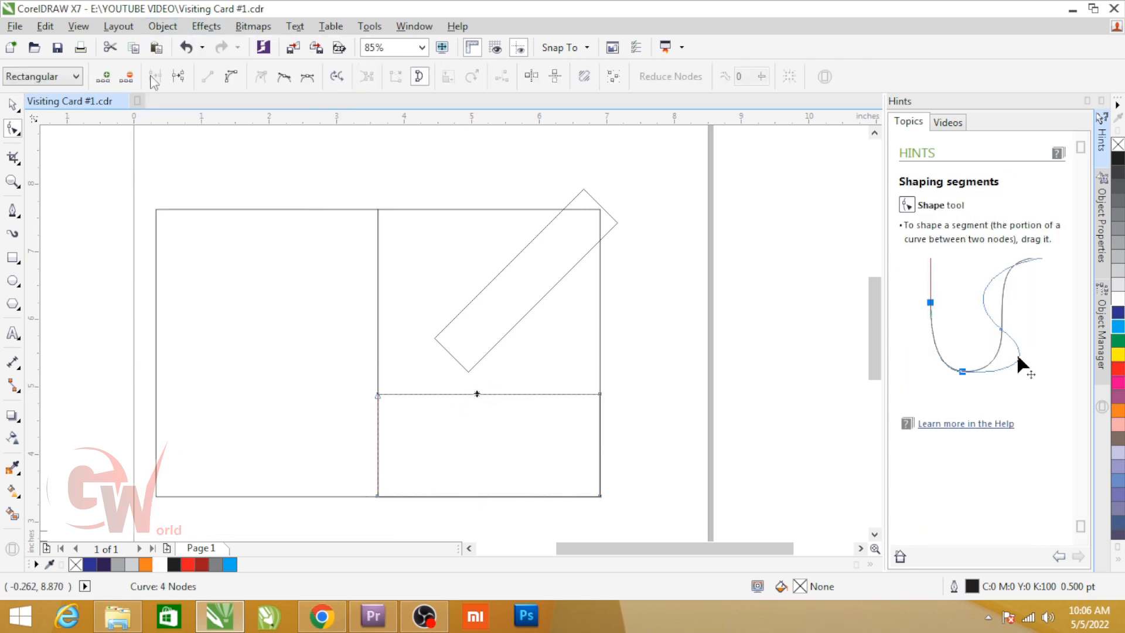
{"action": "left_click", "coordinate": [484, 394]}
{"action": "left_click_drag", "start_coordinate": [491, 394], "coordinate": [493, 445]}
{"action": "key", "text": "space"}
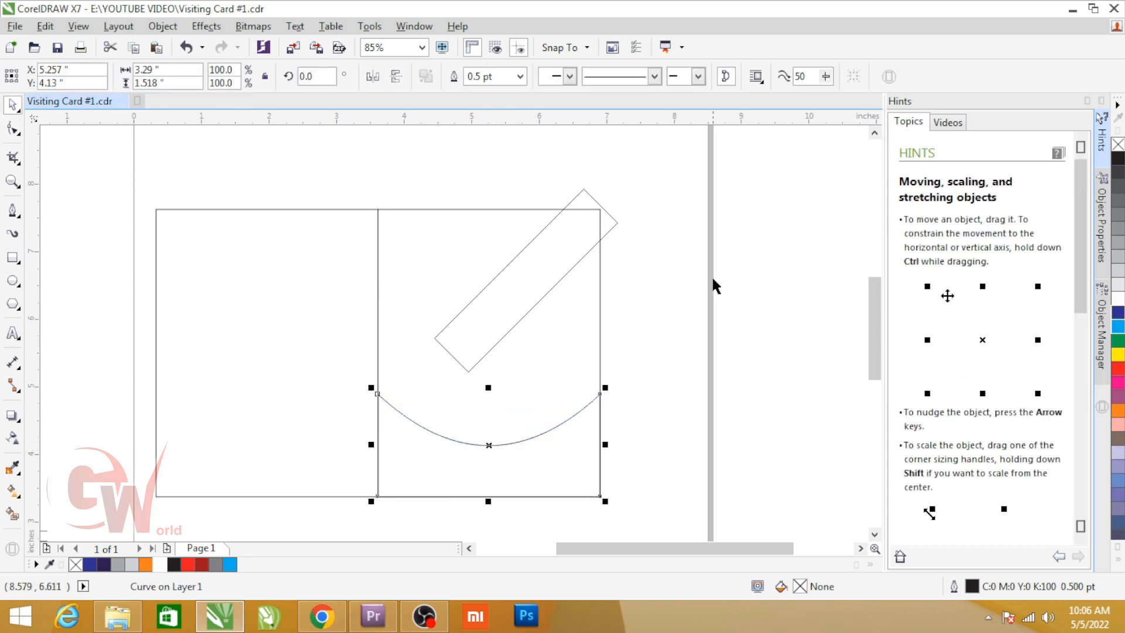
Step: Fill the curved bottom shape with orange C0 M60 Y100 K0 and remove its outline
{"action": "left_click", "coordinate": [1117, 408]}
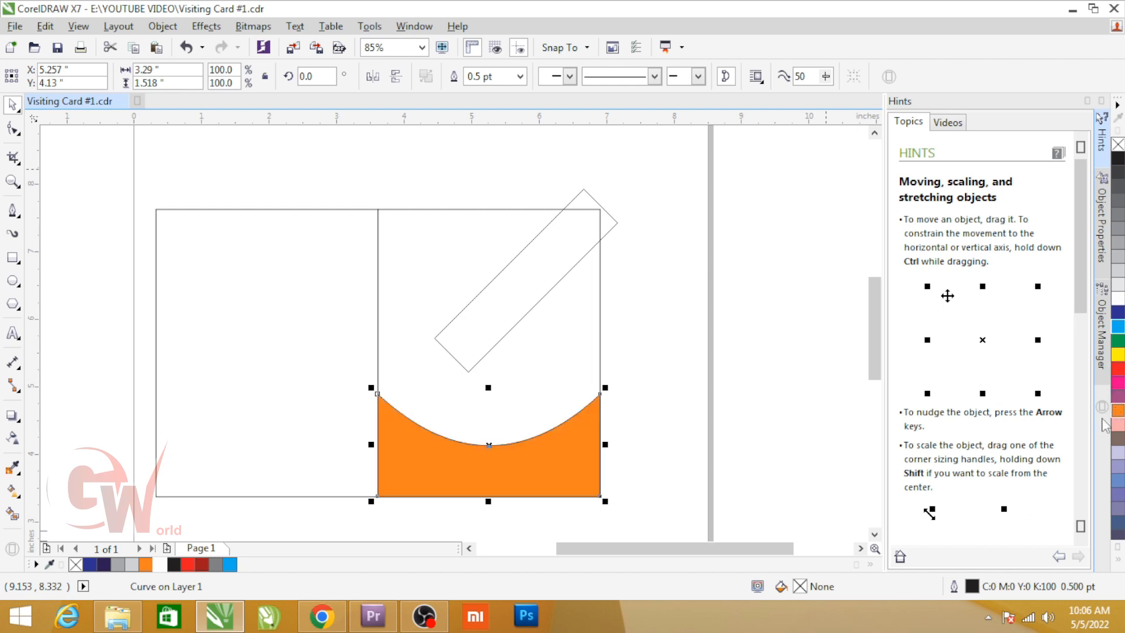
{"action": "left_click", "coordinate": [528, 470]}
{"action": "left_click", "coordinate": [575, 467]}
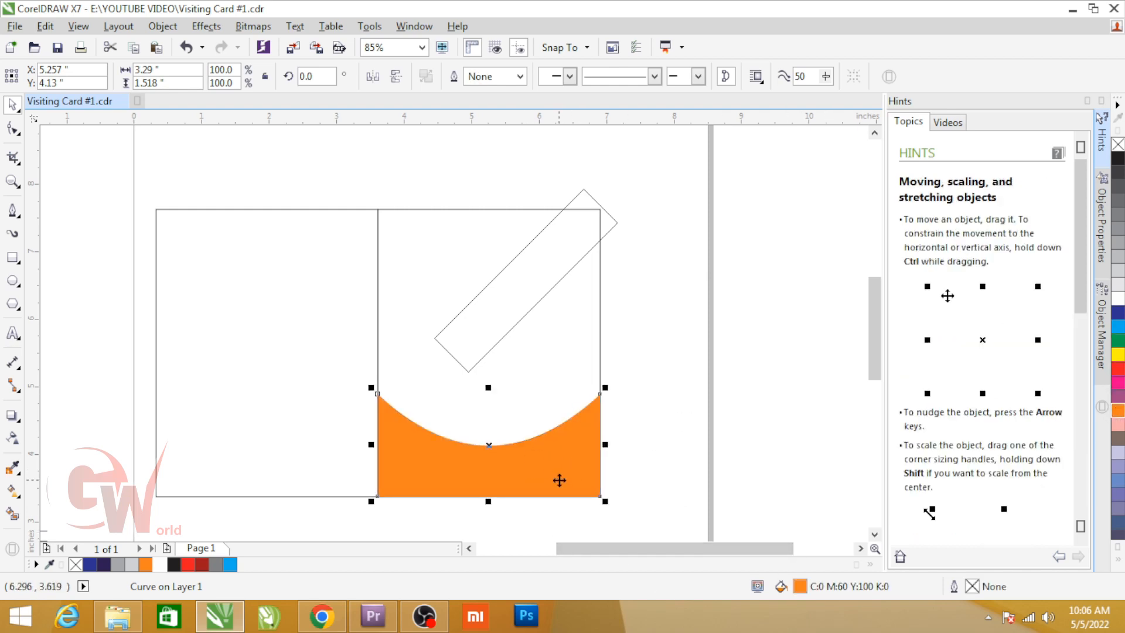
Step: Apply a linear fountain fill to the orange shape with the end colour C0 M60 Y100 K30
{"action": "key", "text": "F11"}
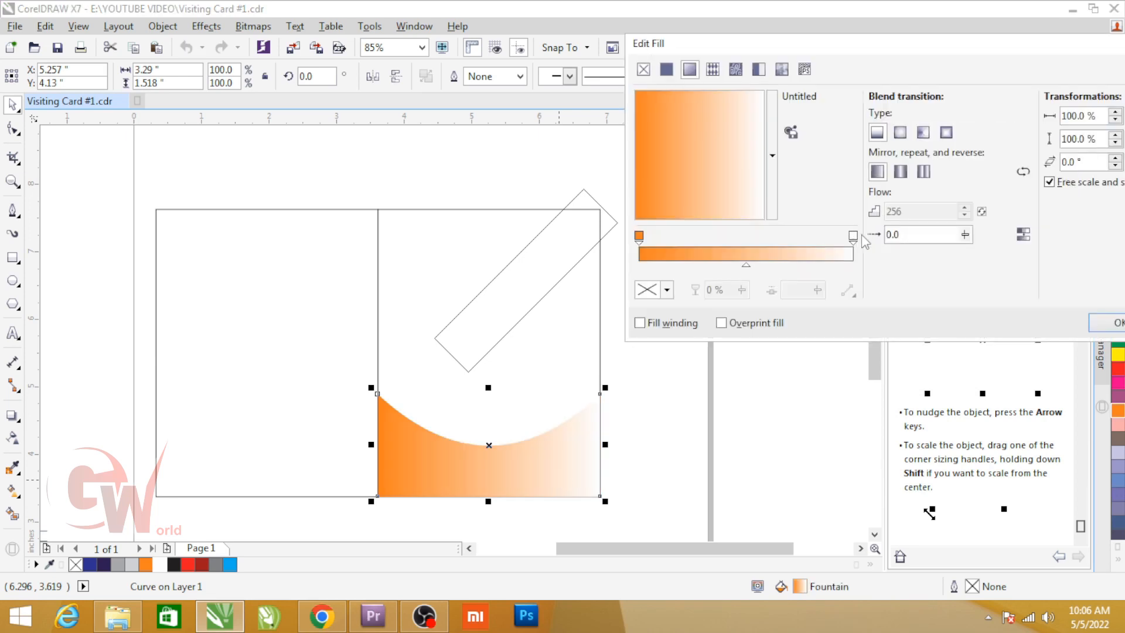
{"action": "left_click", "coordinate": [853, 235]}
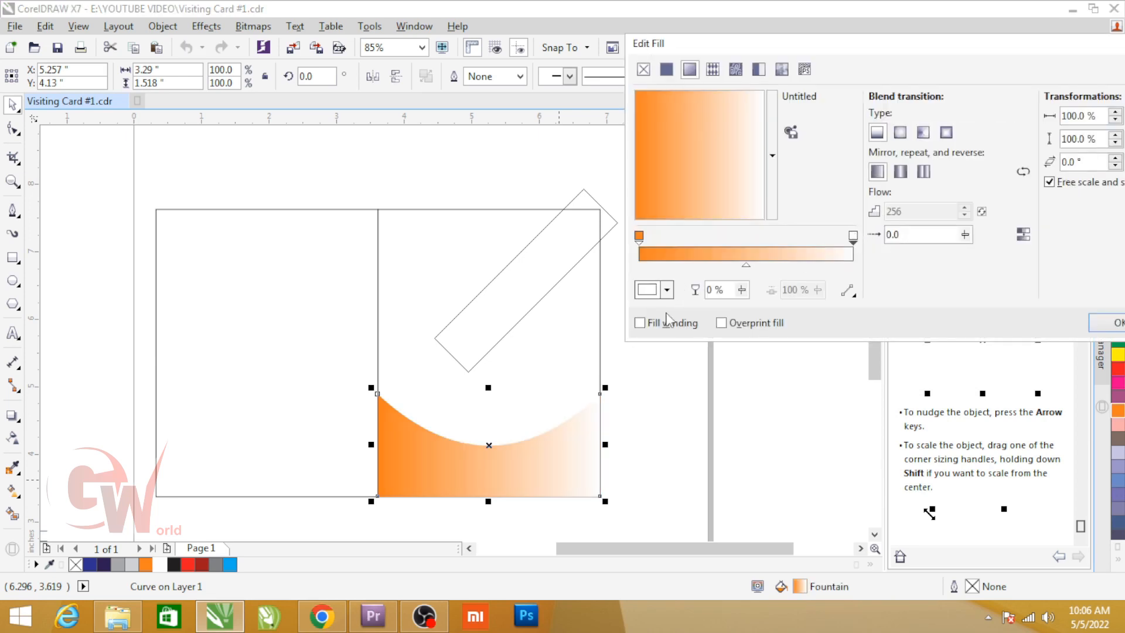
{"action": "left_click", "coordinate": [666, 290]}
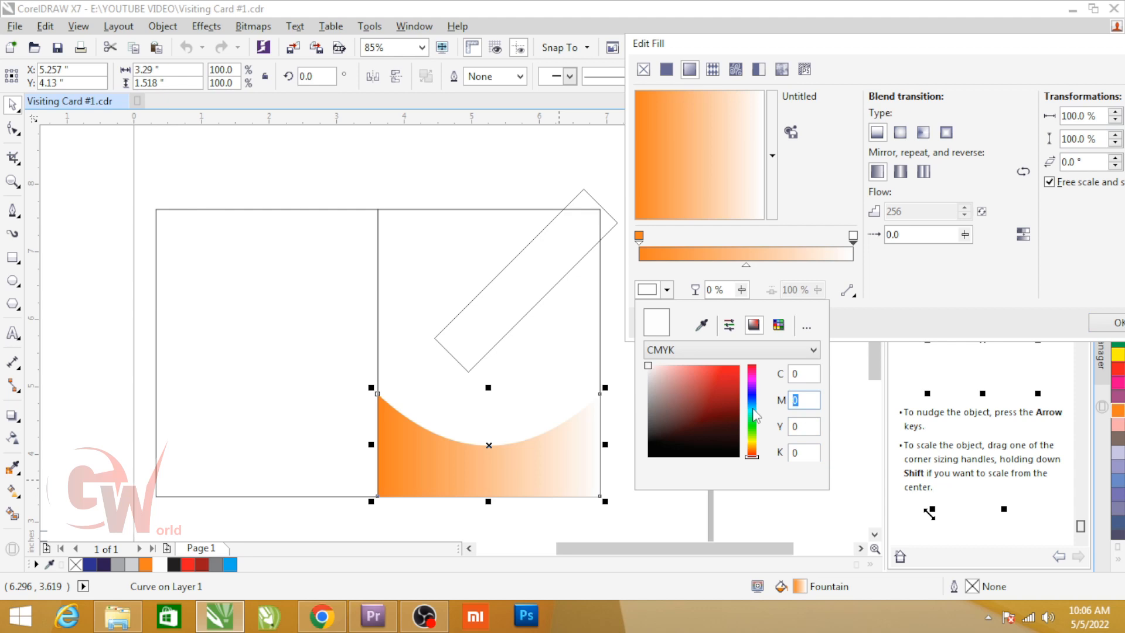
{"action": "key", "text": "Tab"}
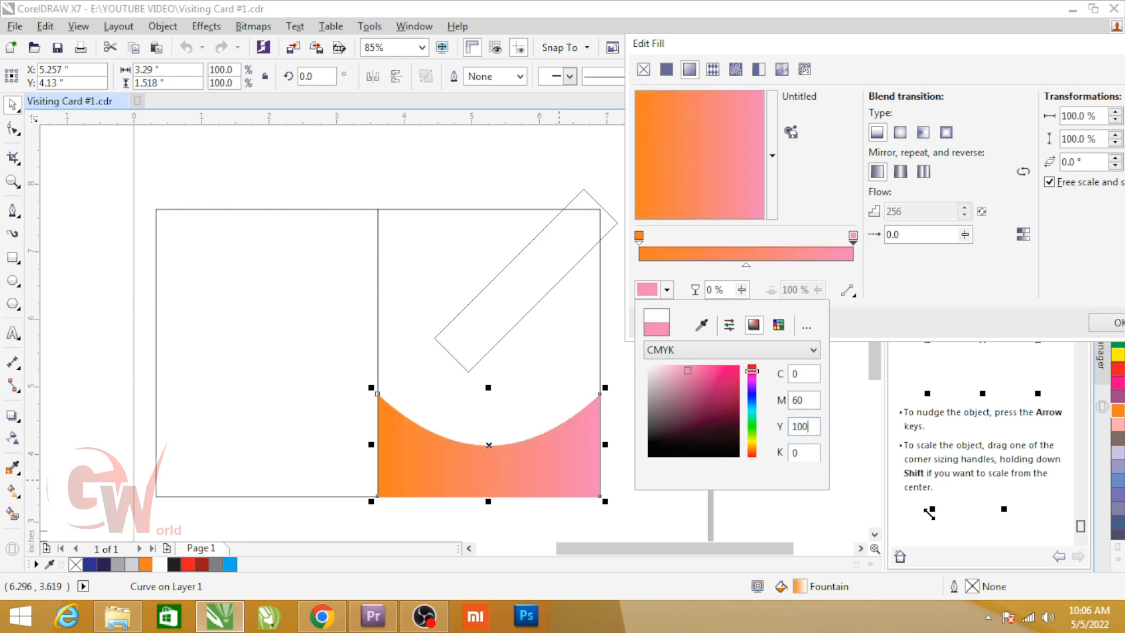
{"action": "key", "text": "shift+Tab"}
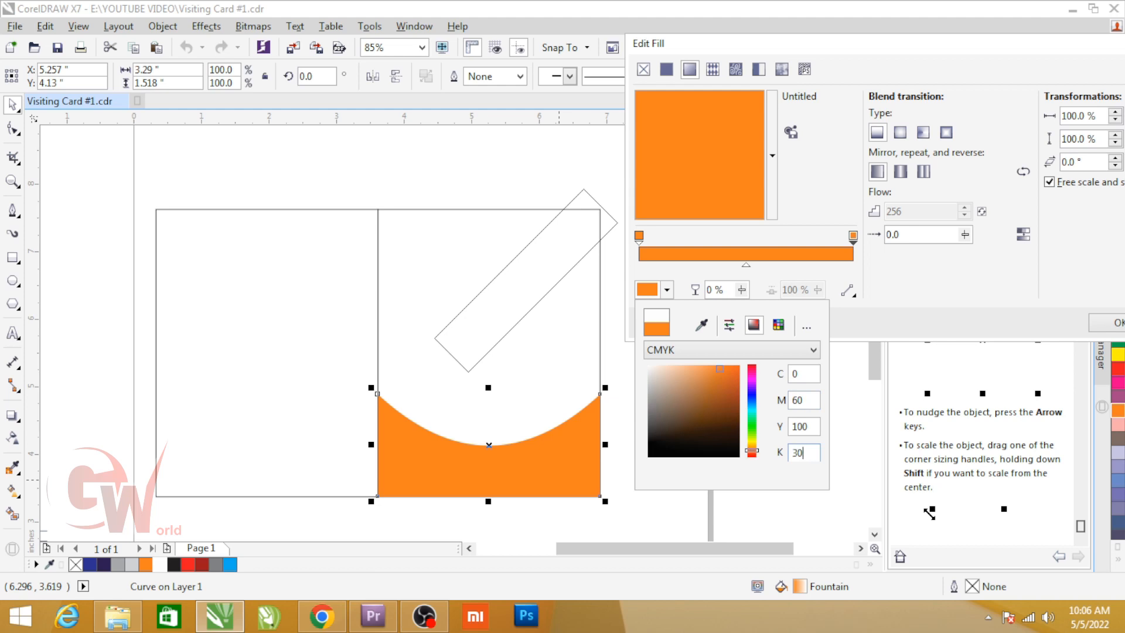
{"action": "key", "text": "shift+Tab"}
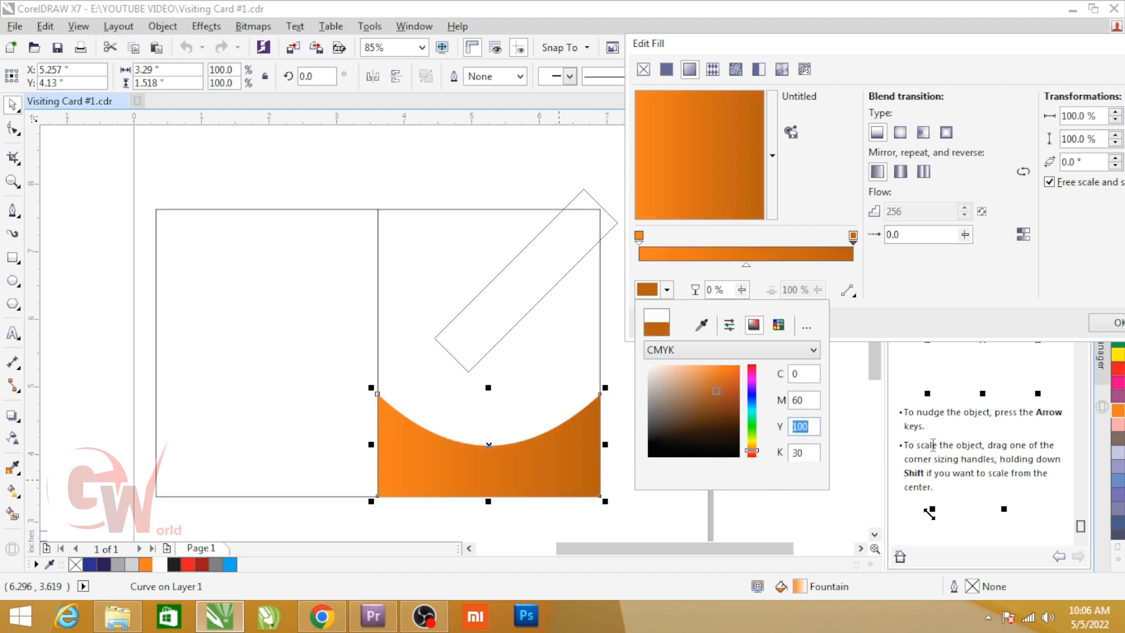
{"action": "left_click", "coordinate": [905, 310]}
{"action": "left_click", "coordinate": [1092, 328]}
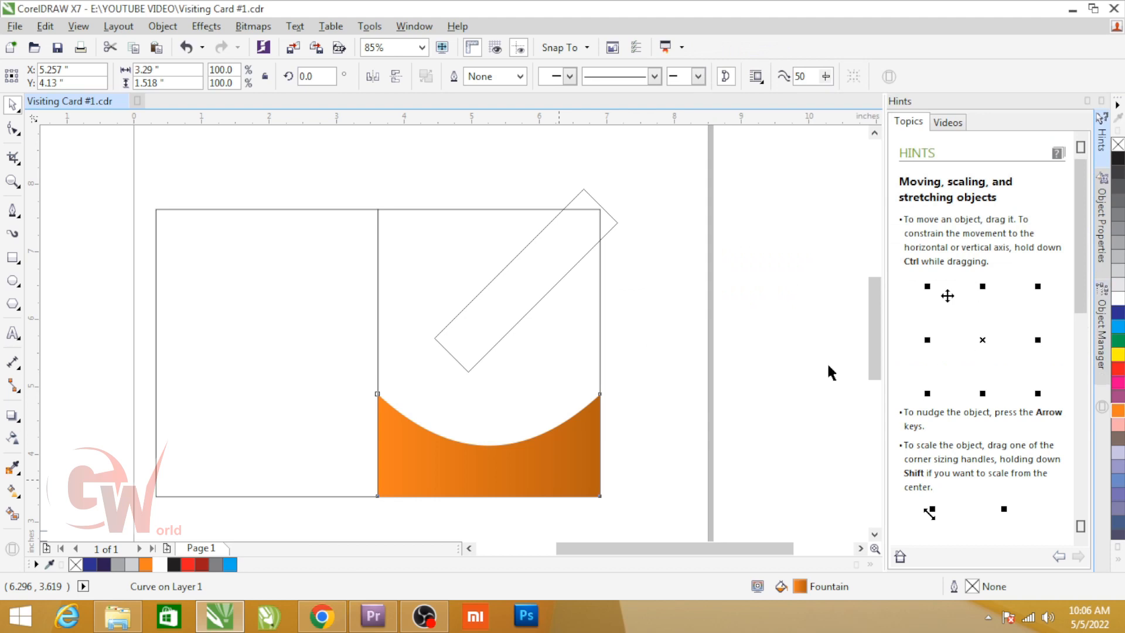
Step: Duplicate the orange curved shape in place and stretch the copy downward to about 1.625 in high
{"action": "left_click", "coordinate": [563, 444]}
{"action": "mouse_move", "coordinate": [605, 450]}
{"action": "left_mouse_down"}
{"action": "mouse_move", "coordinate": [615, 431]}
{"action": "mouse_move", "coordinate": [613, 443]}
{"action": "left_mouse_up"}
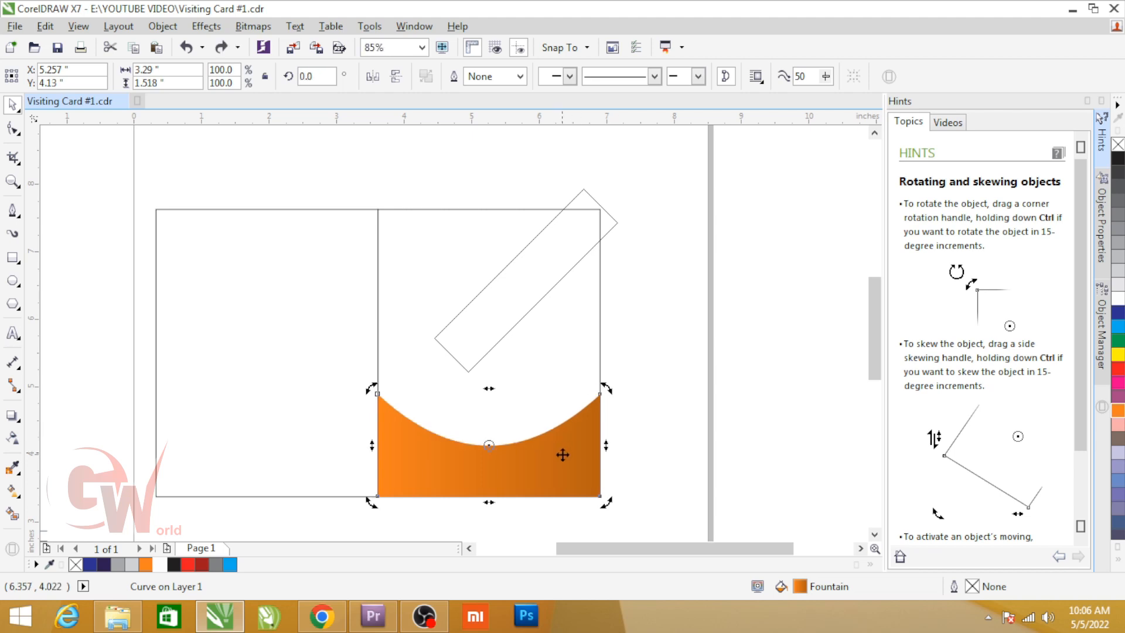
{"action": "scroll", "coordinate": [562, 455], "scroll_direction": "up", "scroll_amount": 2}
{"action": "left_click", "coordinate": [574, 441]}
{"action": "left_click", "coordinate": [590, 450]}
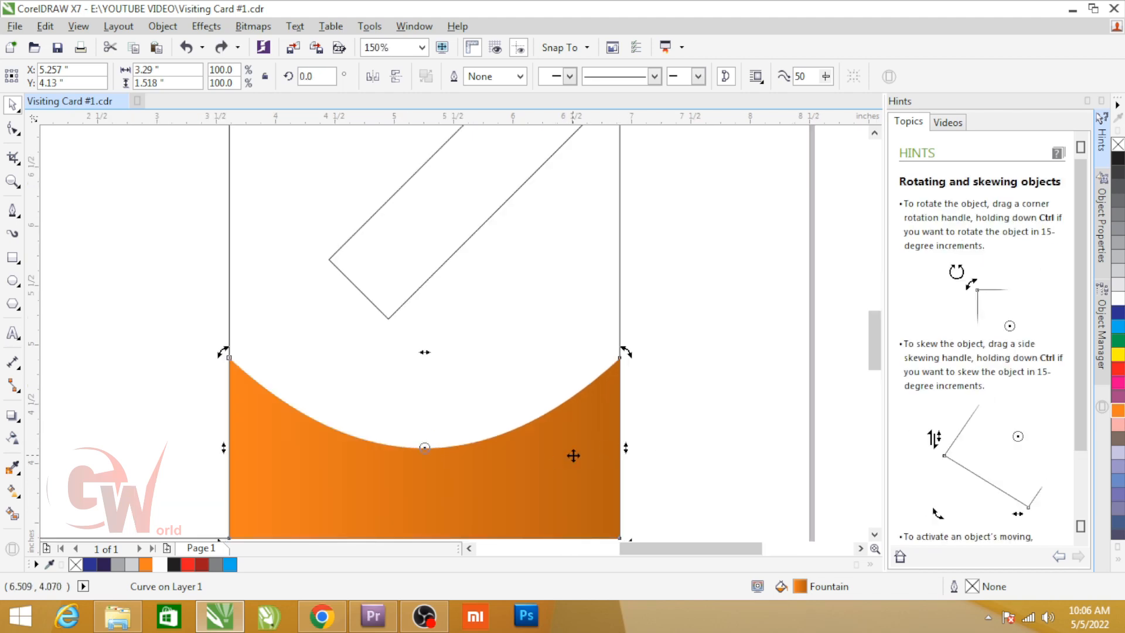
{"action": "left_click", "coordinate": [560, 419]}
{"action": "scroll", "coordinate": [545, 380], "scroll_direction": "down", "scroll_amount": 2}
{"action": "scroll", "coordinate": [527, 410], "scroll_direction": "up", "scroll_amount": 4}
{"action": "left_click_drag", "start_coordinate": [440, 498], "coordinate": [439, 523]}
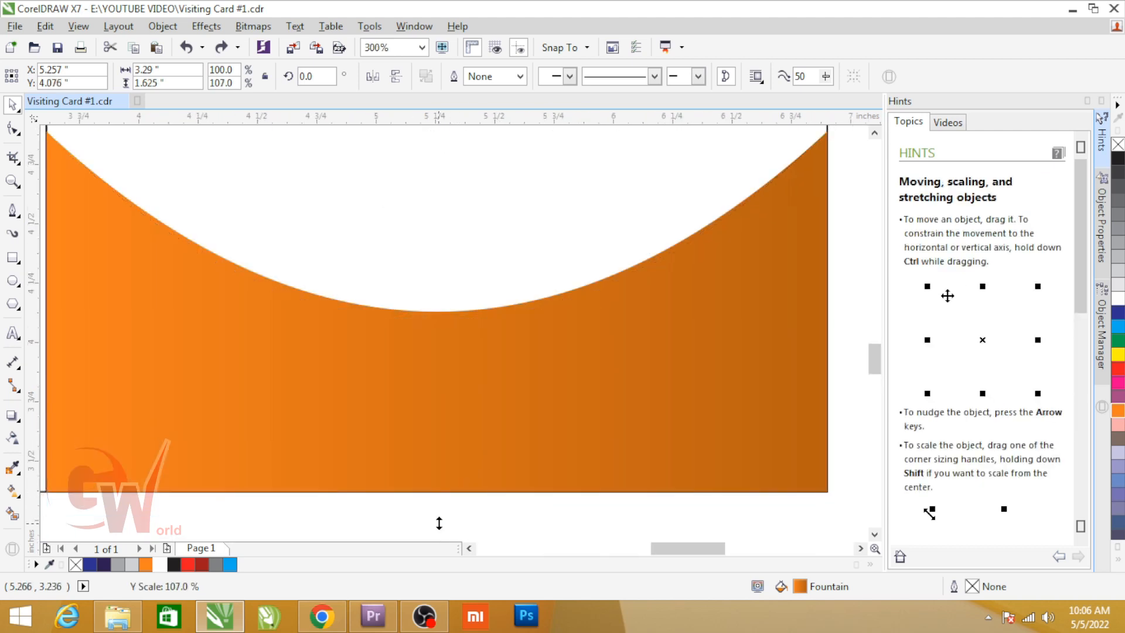
{"action": "left_click", "coordinate": [449, 314], "text": "shift"}
{"action": "scroll", "coordinate": [449, 315], "scroll_direction": "down", "scroll_amount": 2}
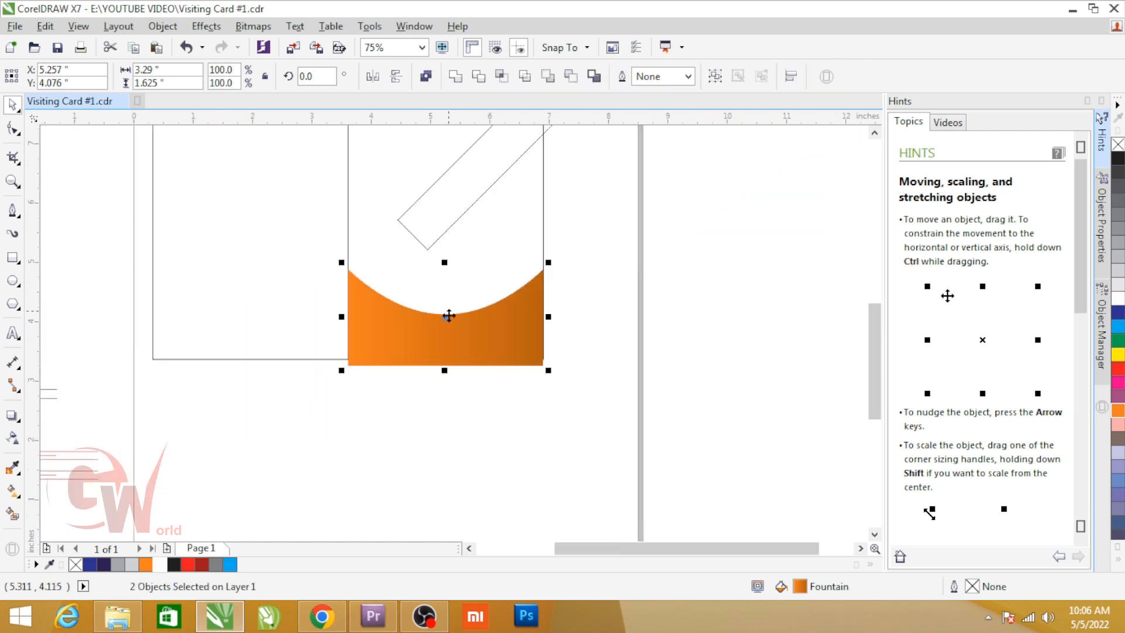
{"action": "left_click_drag", "start_coordinate": [451, 339], "coordinate": [447, 405]}
{"action": "key", "text": "ctrl+z"}
Step: Set the nudge distance to 2 in and duplicate both orange shapes one nudge below the originals
{"action": "left_click", "coordinate": [607, 308]}
{"action": "double_click", "coordinate": [502, 76]}
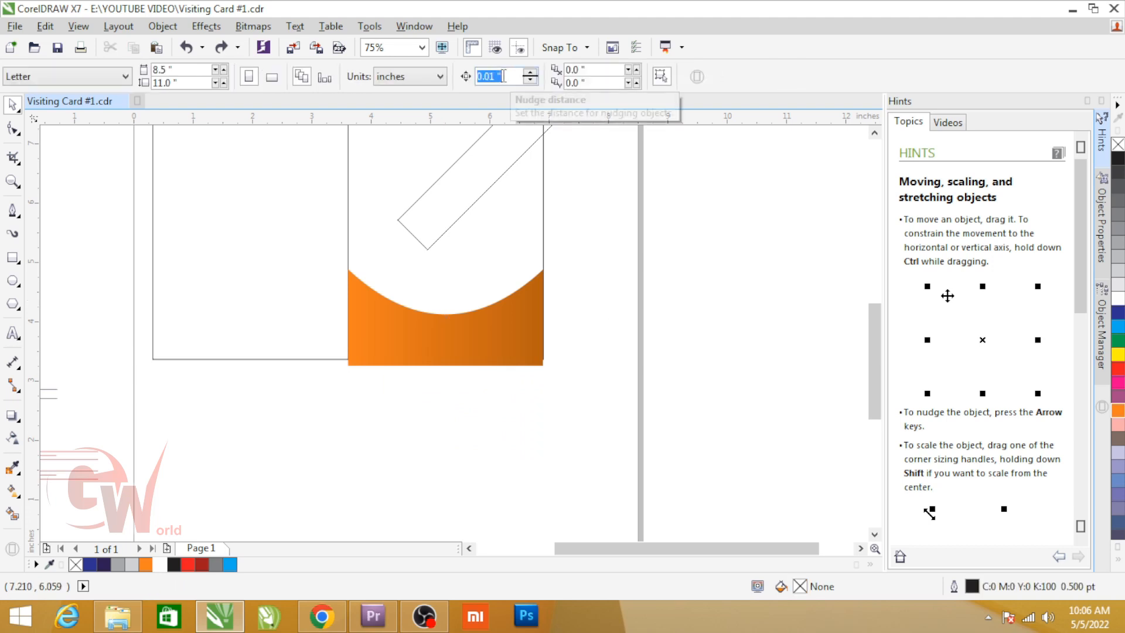
{"action": "type", "text": "2"}
{"action": "left_click_drag", "start_coordinate": [589, 240], "coordinate": [245, 459]}
{"action": "key", "text": "KP_Add"}
{"action": "key", "text": "Down"}
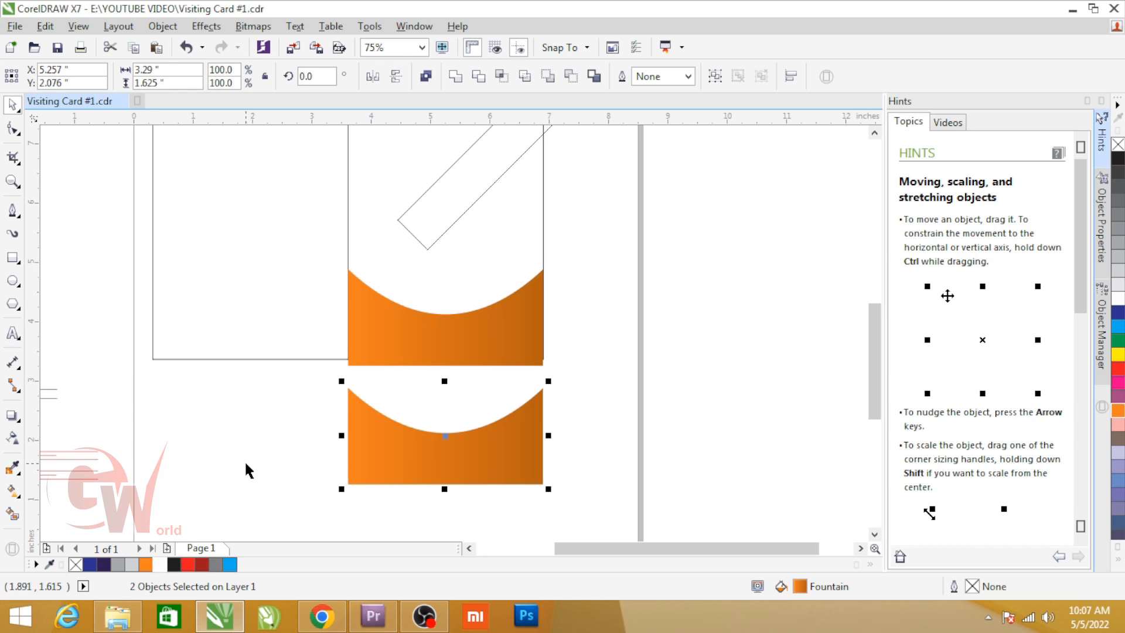
Step: Trim one lower orange copy with the other and delete the cutting shape, keeping only the thin crescent
{"action": "left_click", "coordinate": [485, 466]}
{"action": "scroll", "coordinate": [477, 442], "scroll_direction": "up", "scroll_amount": 4}
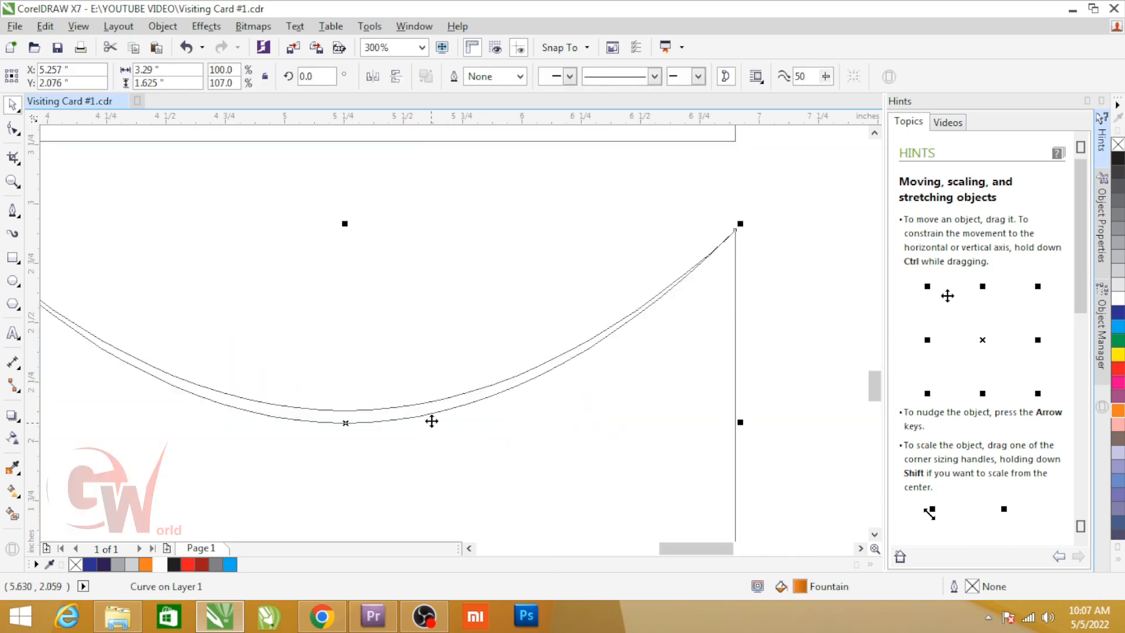
{"action": "left_click", "coordinate": [429, 409], "text": "shift"}
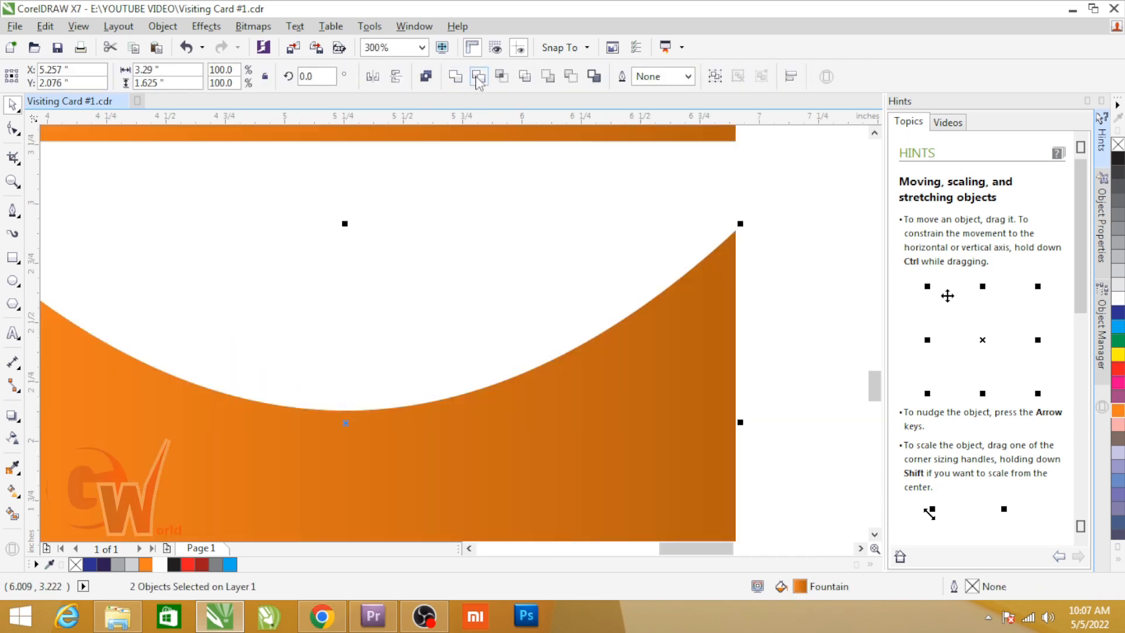
{"action": "left_click", "coordinate": [477, 78]}
{"action": "key", "text": "Delete"}
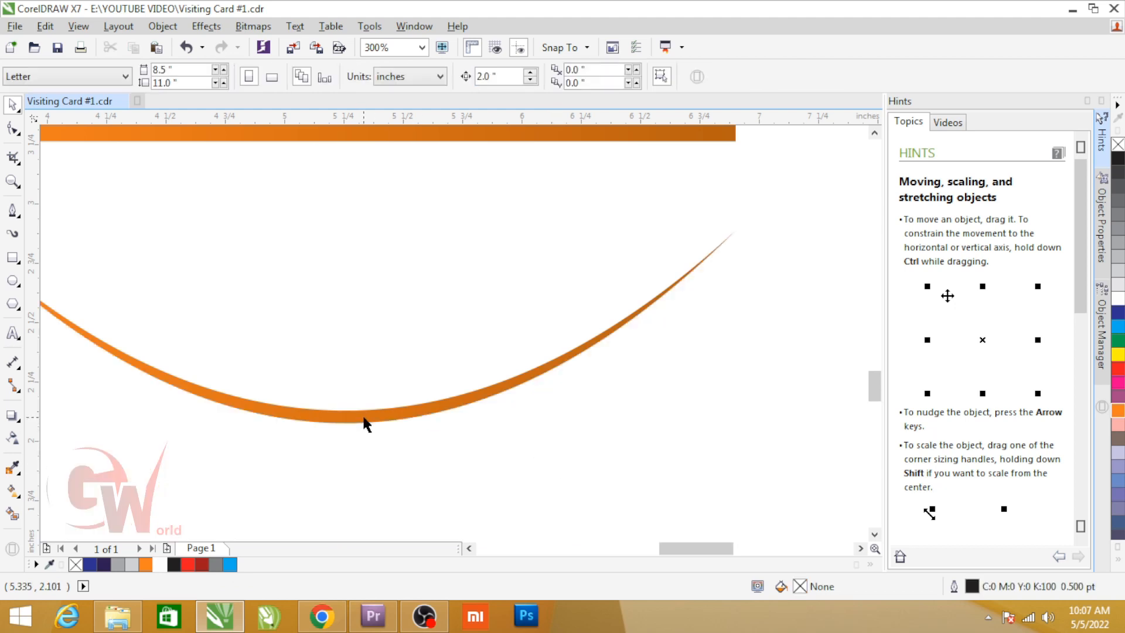
Step: Fill the thin crescent with black and nudge it up 2 in onto the curved edge of the orange shape
{"action": "left_click", "coordinate": [364, 422]}
{"action": "left_click", "coordinate": [1119, 160]}
{"action": "scroll", "coordinate": [474, 447], "scroll_direction": "down", "scroll_amount": 2}
{"action": "key", "text": "Up"}
{"action": "scroll", "coordinate": [449, 300], "scroll_direction": "up", "scroll_amount": 1}
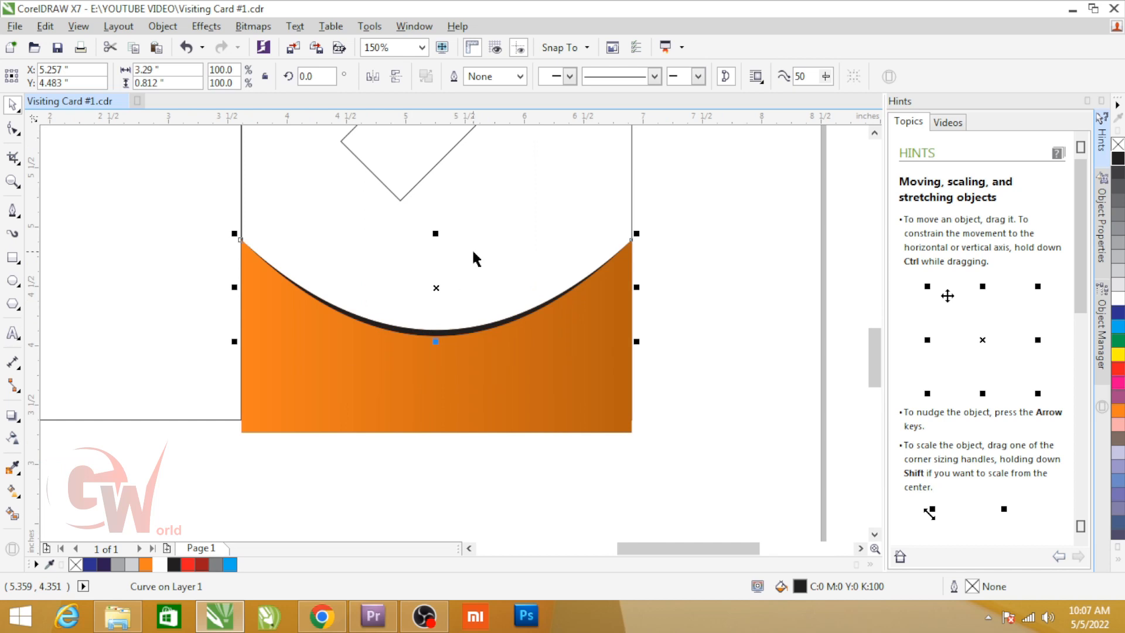
Step: Convert the black crescent to a 300 dpi CMYK bitmap with anti-aliasing and a transparent background
{"action": "left_click", "coordinate": [270, 28]}
{"action": "left_click", "coordinate": [273, 44]}
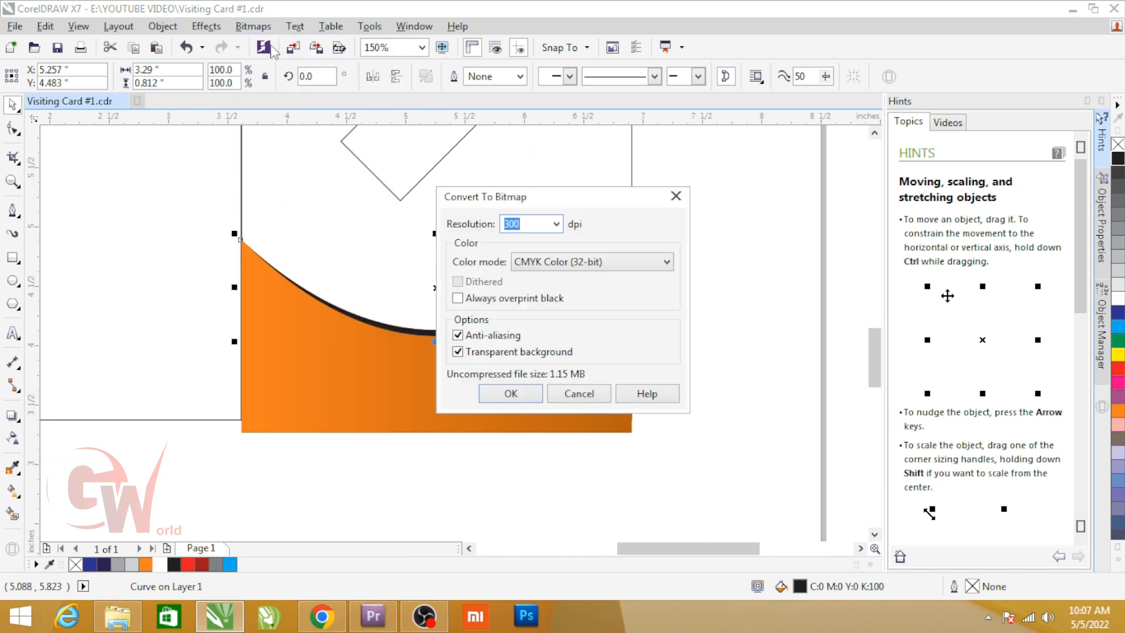
{"action": "left_click", "coordinate": [509, 394]}
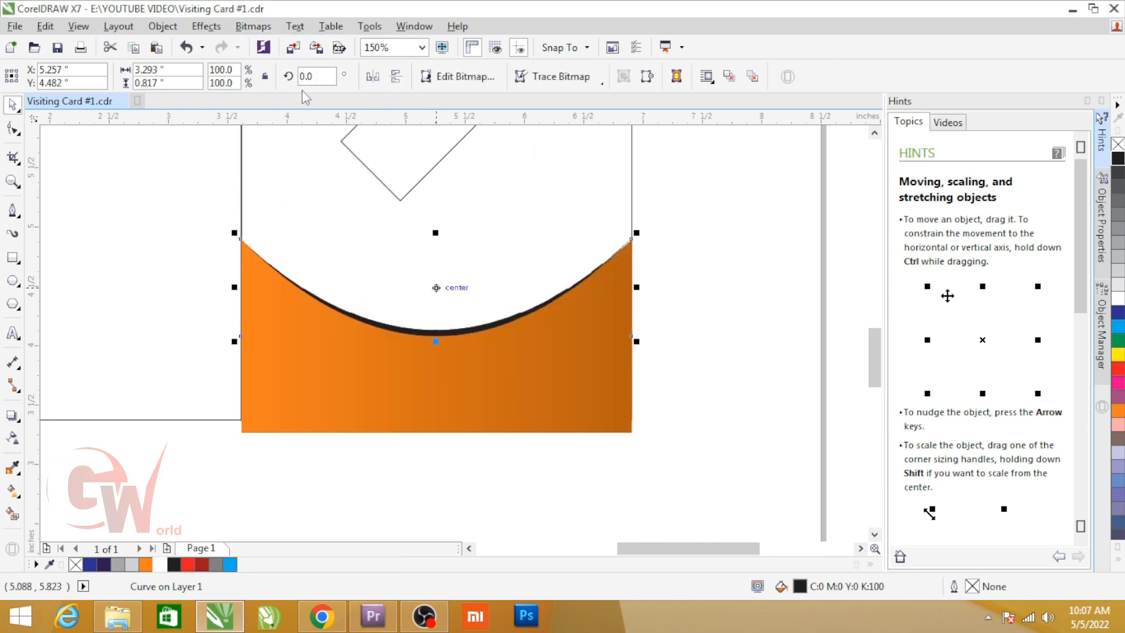
Step: Apply a Gaussian Blur with a 9.6-pixel radius to the crescent bitmap
{"action": "left_click", "coordinate": [253, 27]}
{"action": "mouse_move", "coordinate": [305, 382]}
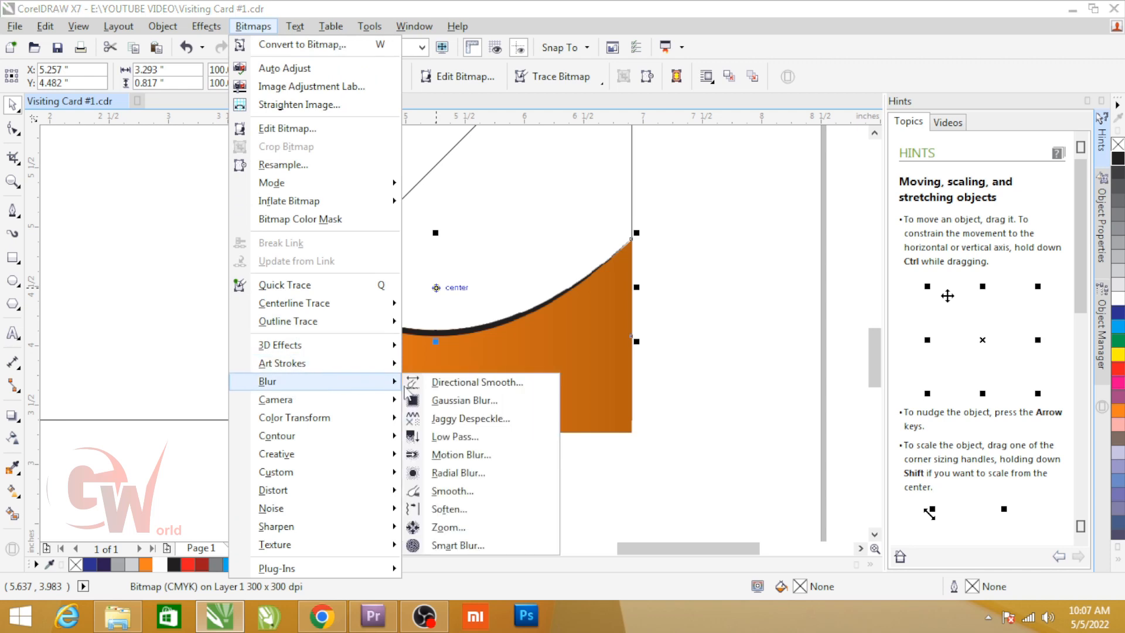
{"action": "left_click", "coordinate": [433, 403]}
{"action": "left_click_drag", "start_coordinate": [457, 241], "coordinate": [649, 209]}
{"action": "left_click", "coordinate": [657, 258]}
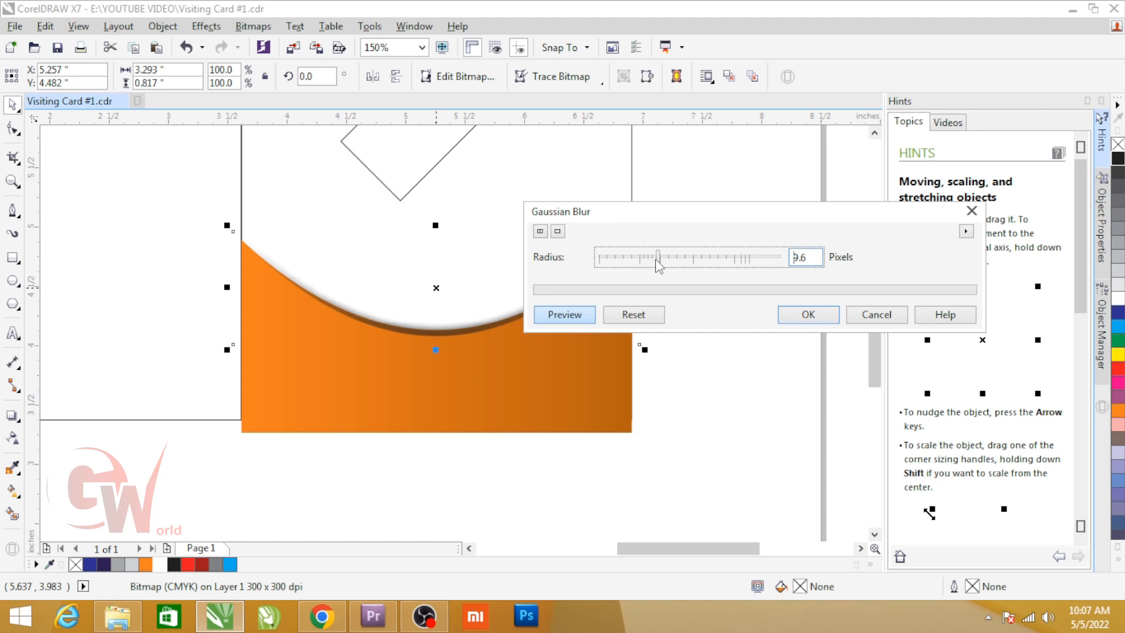
{"action": "left_click", "coordinate": [803, 314]}
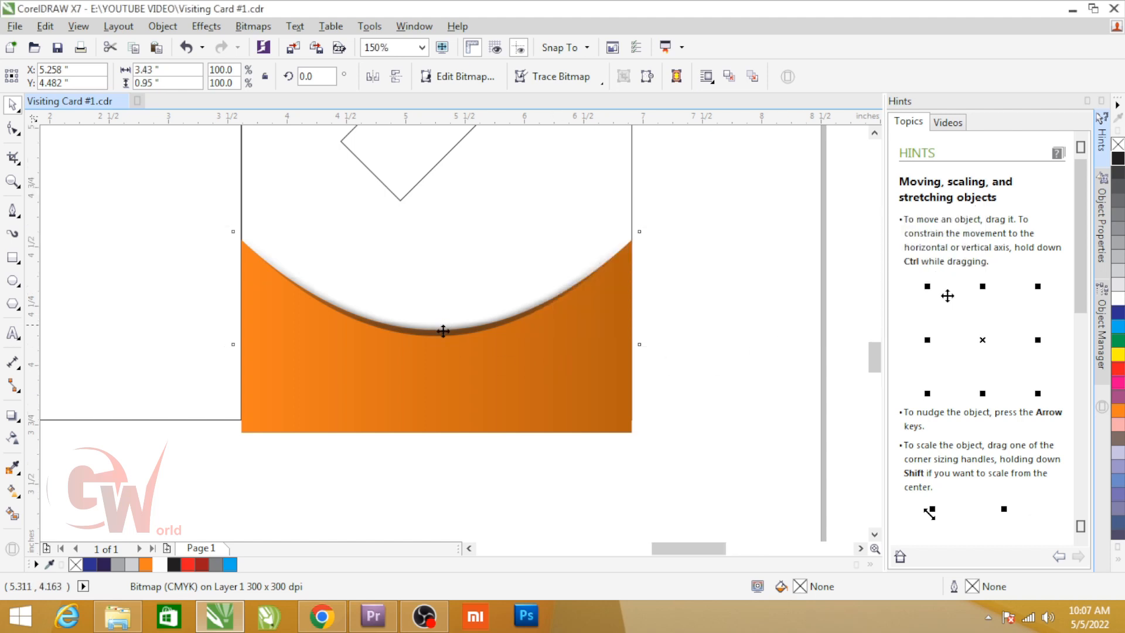
Step: Move the blurred crescent down to about Y 4.422 in as a soft shadow just below the orange shape's curved edge
{"action": "scroll", "coordinate": [445, 345], "scroll_direction": "up", "scroll_amount": 5}
{"action": "left_click_drag", "start_coordinate": [445, 346], "coordinate": [444, 380]}
{"action": "scroll", "coordinate": [448, 357], "scroll_direction": "down", "scroll_amount": 3}
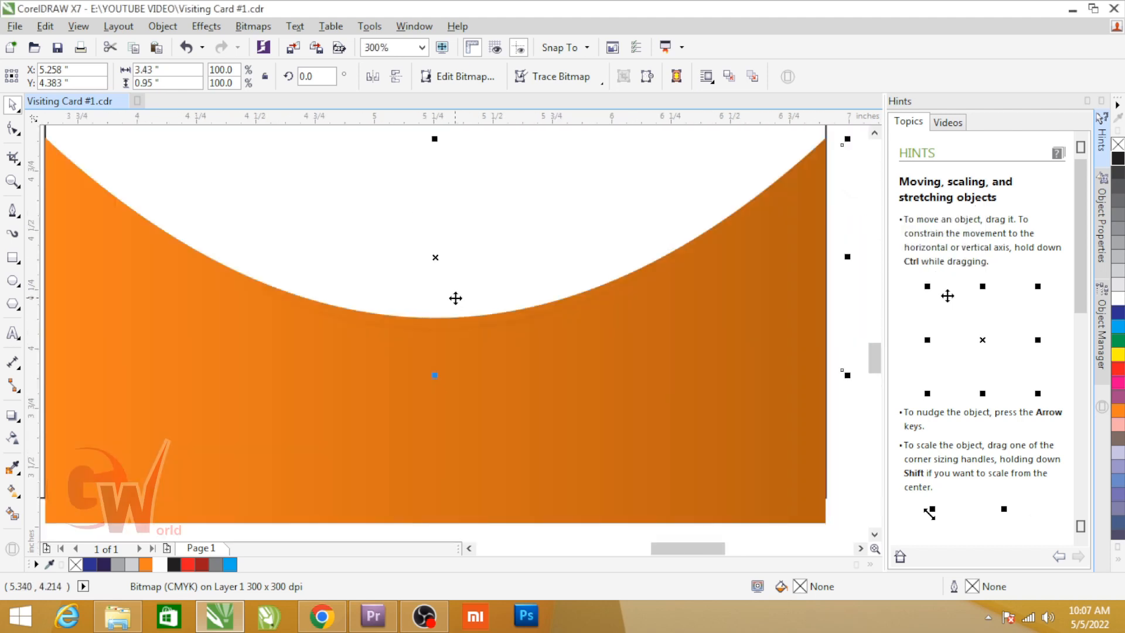
{"action": "mouse_move", "coordinate": [437, 253]}
{"action": "left_mouse_down"}
{"action": "mouse_move", "coordinate": [447, 261]}
{"action": "mouse_move", "coordinate": [438, 249]}
{"action": "left_mouse_up"}
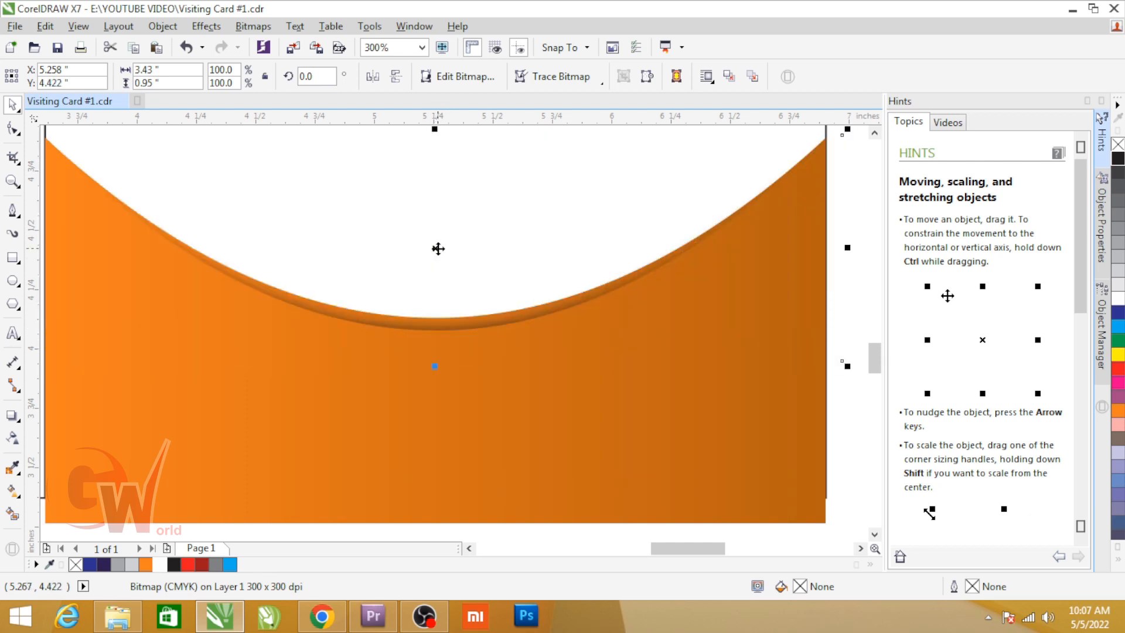
{"action": "scroll", "coordinate": [438, 248], "scroll_direction": "down", "scroll_amount": 2}
{"action": "scroll", "coordinate": [455, 287], "scroll_direction": "up", "scroll_amount": 2}
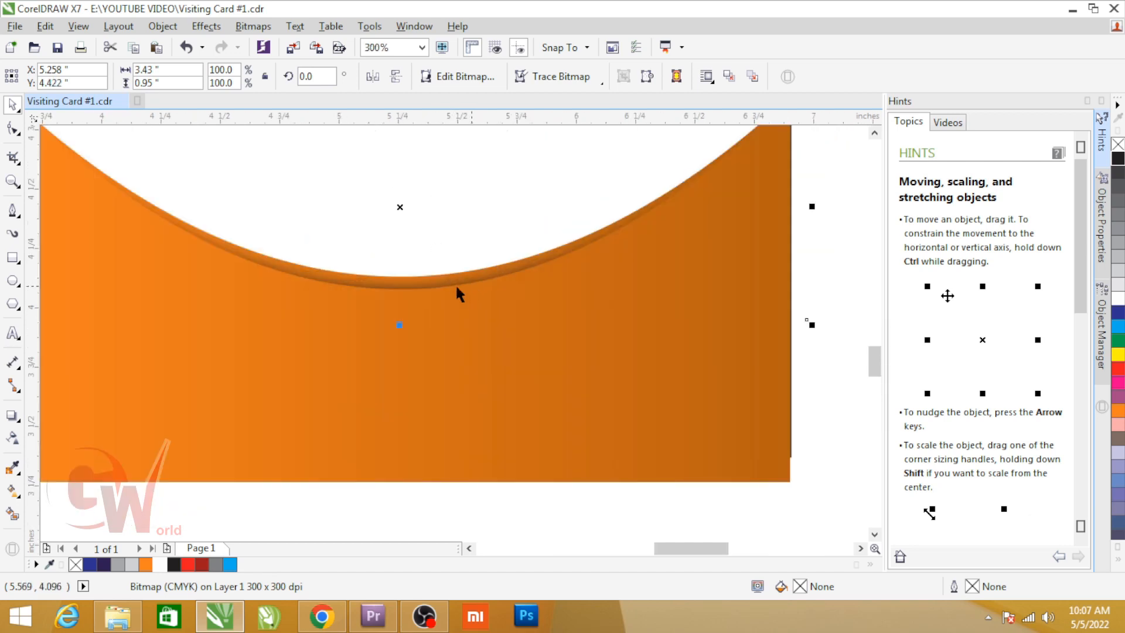
Step: PowerClip the blurred crescent inside the orange curved shape and reposition it at about Y 4.45 in, close beneath the curved edge
{"action": "left_click_drag", "start_coordinate": [400, 210], "coordinate": [401, 220]}
{"action": "key", "text": "alt+c"}
{"action": "key", "text": "w"}
{"action": "key", "text": "p"}
{"action": "left_click", "coordinate": [445, 359]}
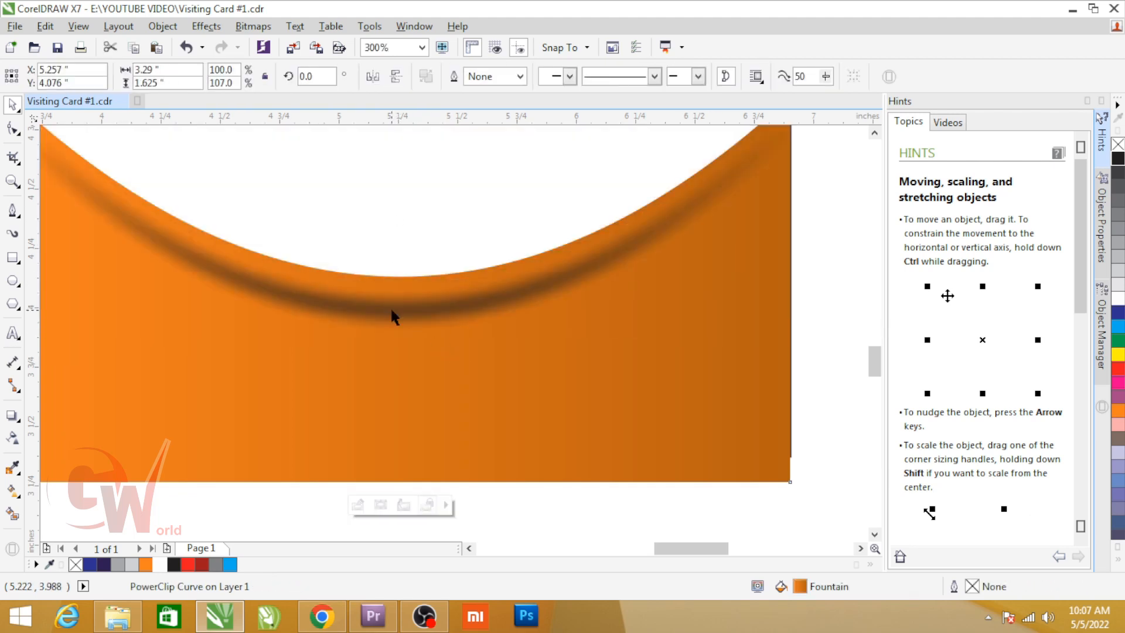
{"action": "left_click", "coordinate": [391, 310], "text": "ctrl"}
{"action": "left_click_drag", "start_coordinate": [394, 312], "coordinate": [400, 298]}
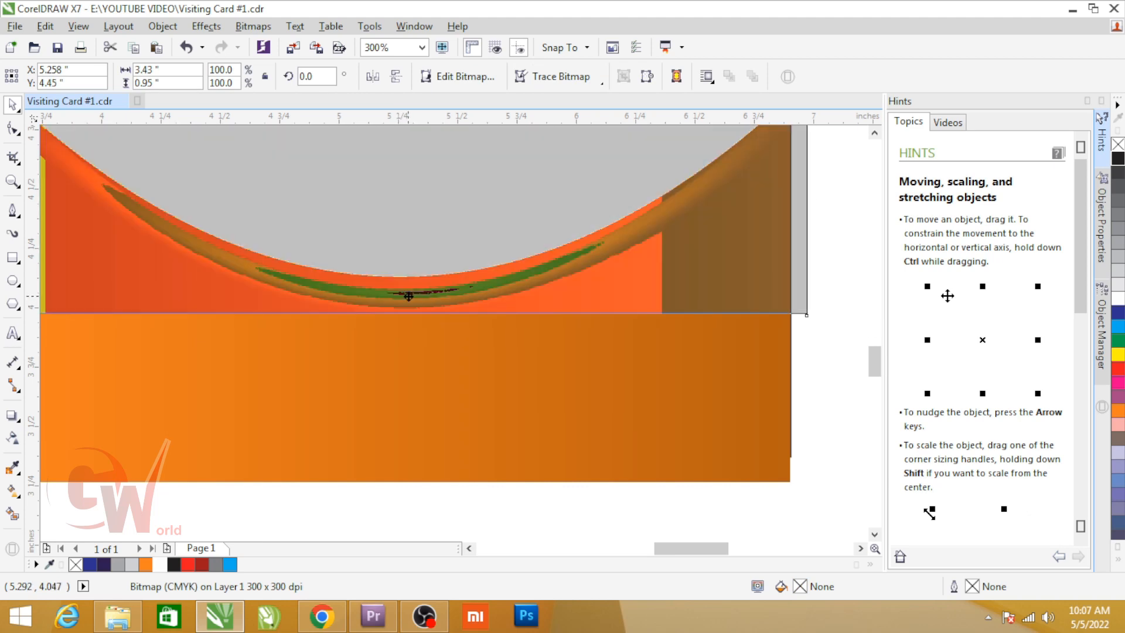
Step: Fill the rear curve that forms the thin rim above the shadow with 60% black
{"action": "left_click", "coordinate": [368, 284]}
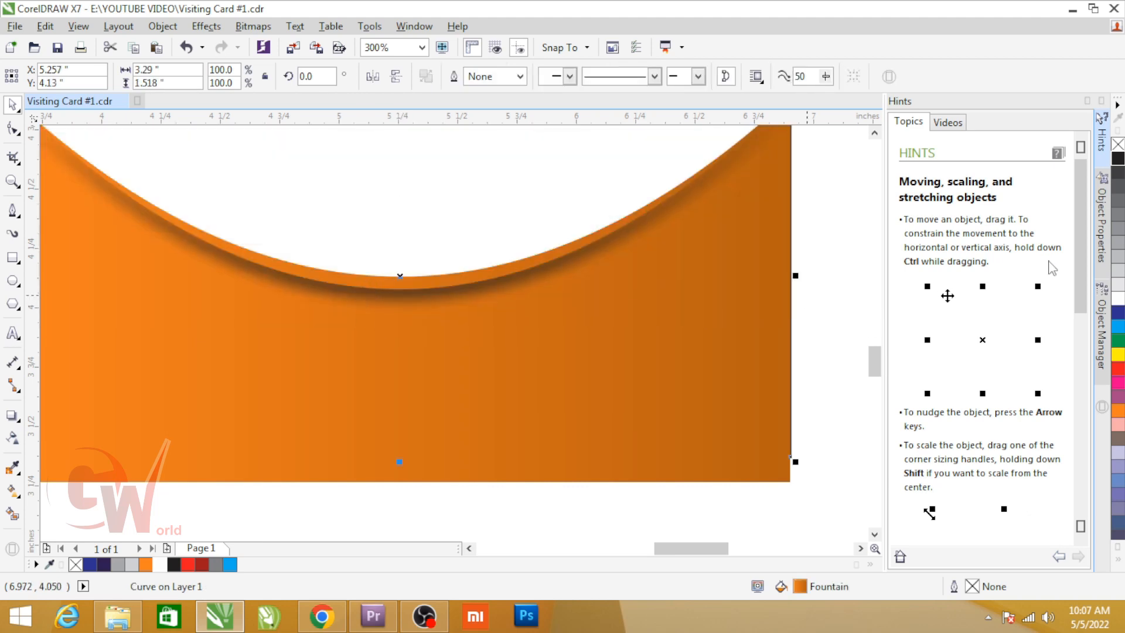
{"action": "left_click", "coordinate": [1117, 283]}
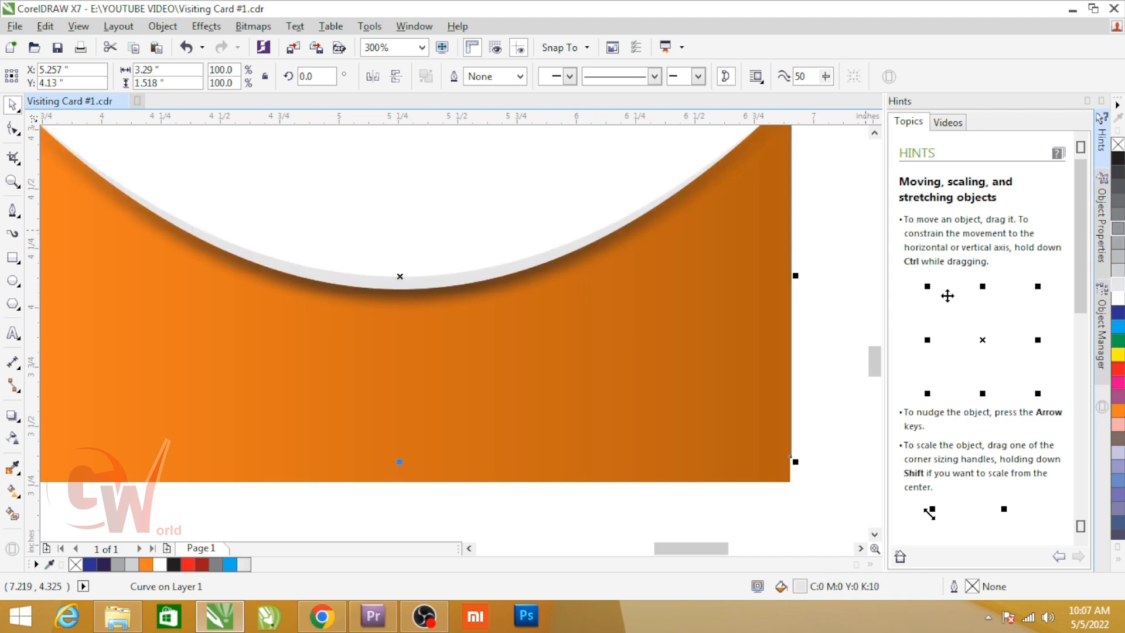
{"action": "left_click", "coordinate": [1116, 214]}
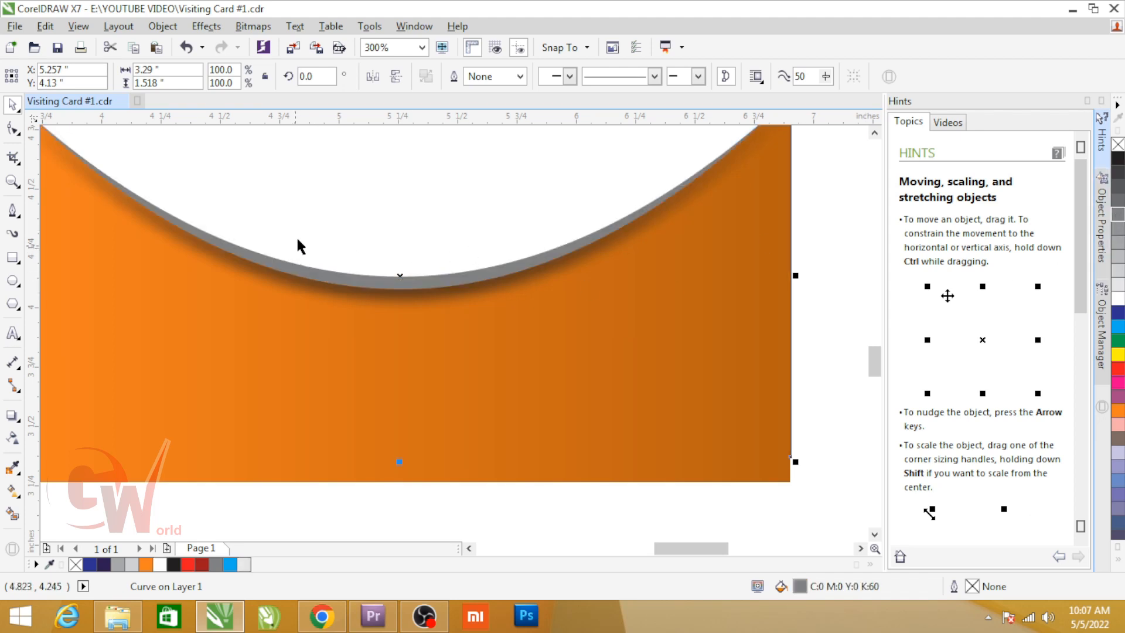
Step: Give the rim a horizontal fountain fill from 60% black to 60% black, with a white node at 64%
{"action": "key", "text": "h"}
{"action": "key", "text": "g"}
{"action": "left_click_drag", "start_coordinate": [166, 201], "coordinate": [707, 198]}
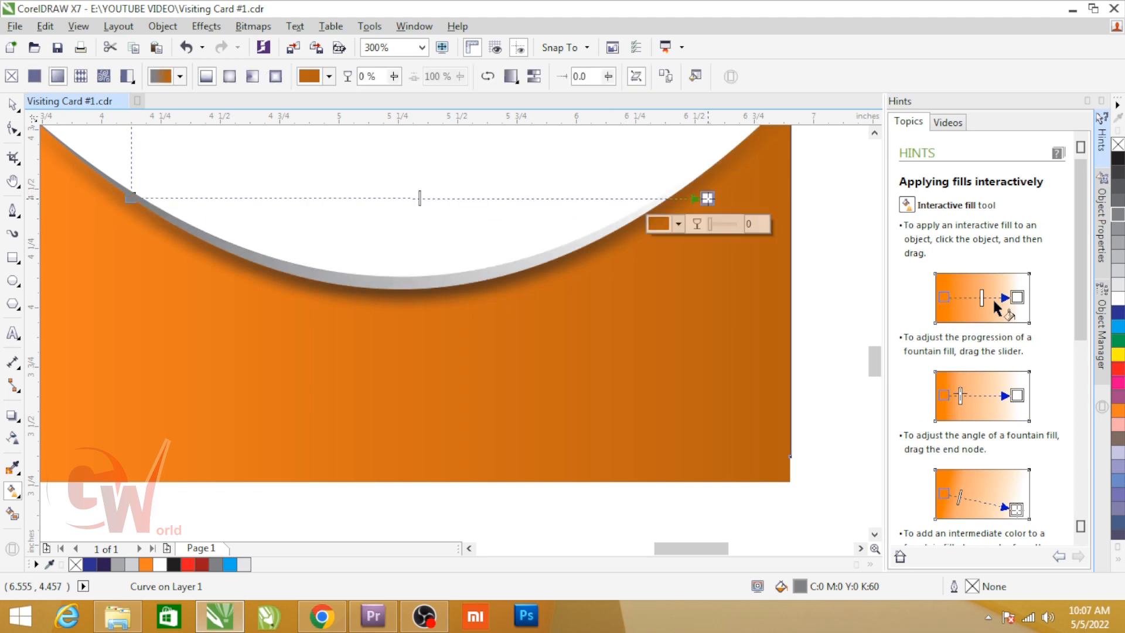
{"action": "left_click", "coordinate": [1116, 214]}
{"action": "double_click", "coordinate": [499, 198]}
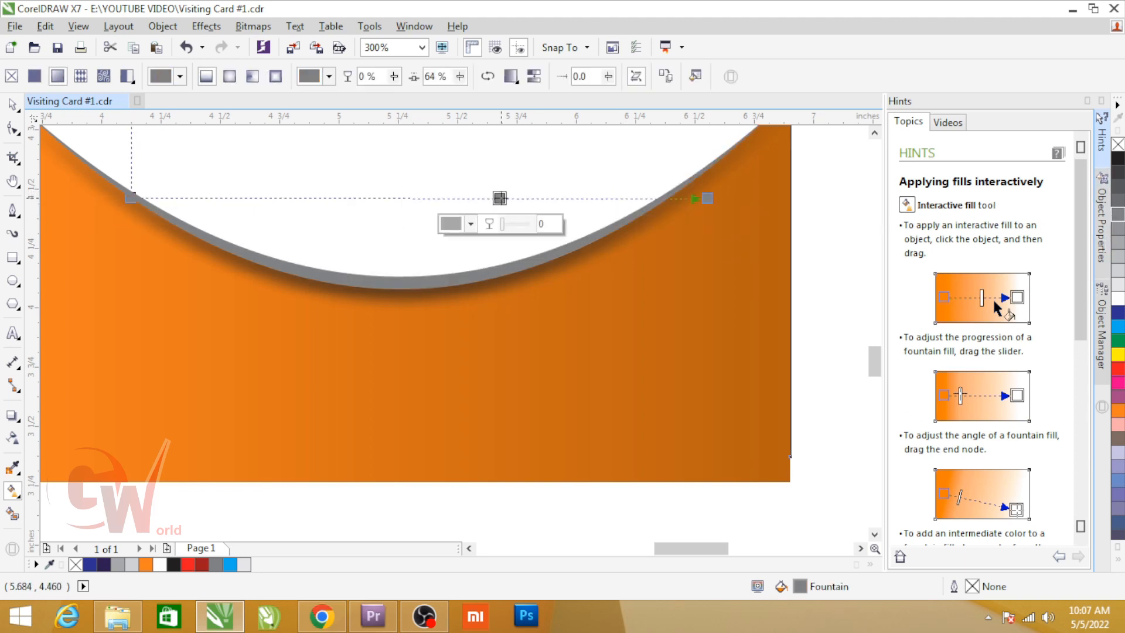
{"action": "left_click", "coordinate": [1120, 302]}
{"action": "scroll", "coordinate": [570, 234], "scroll_direction": "down", "scroll_amount": 1}
{"action": "key", "text": "space"}
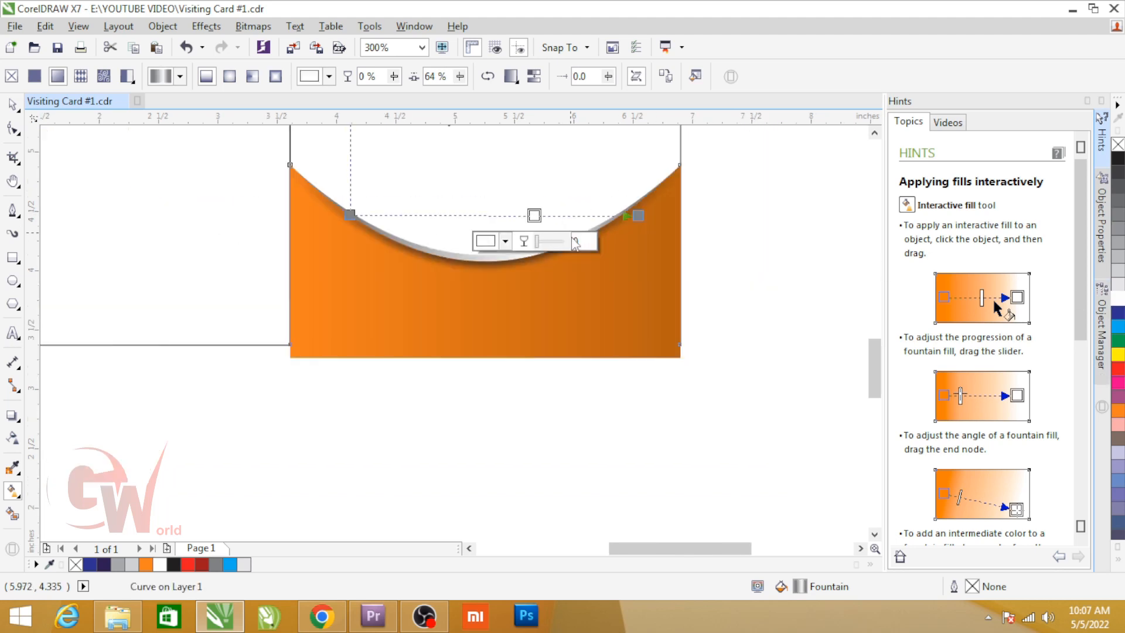
Step: Try to PowerClip the orange shape and its grey rim inside the right-hand card panel's rectangle
{"action": "left_click", "coordinate": [733, 246]}
{"action": "left_click", "coordinate": [451, 259]}
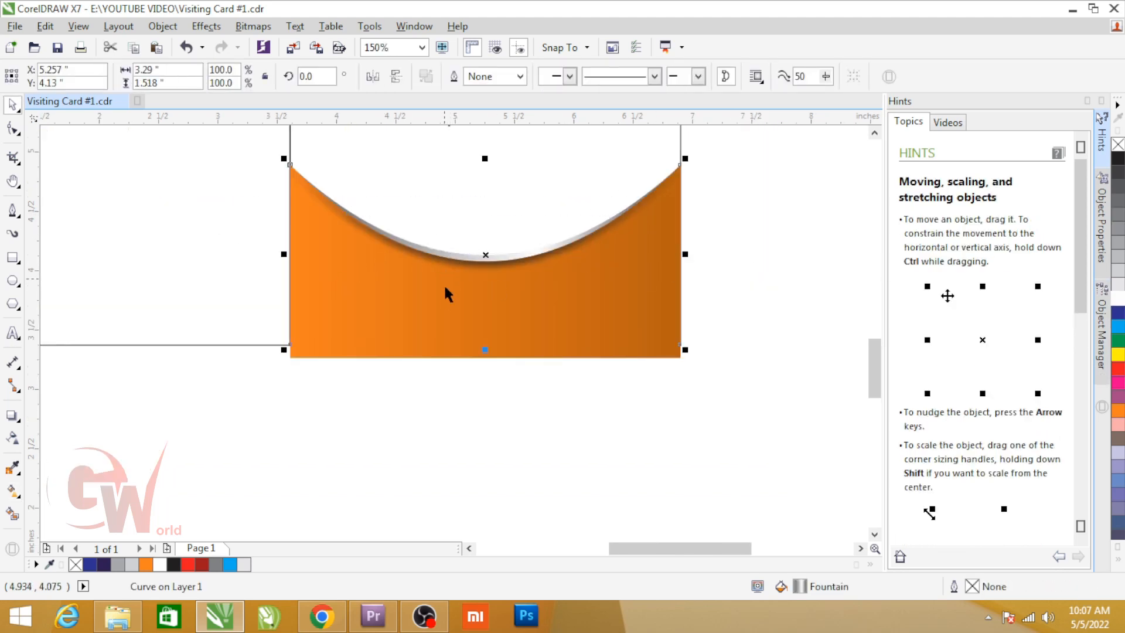
{"action": "left_click", "coordinate": [162, 26]}
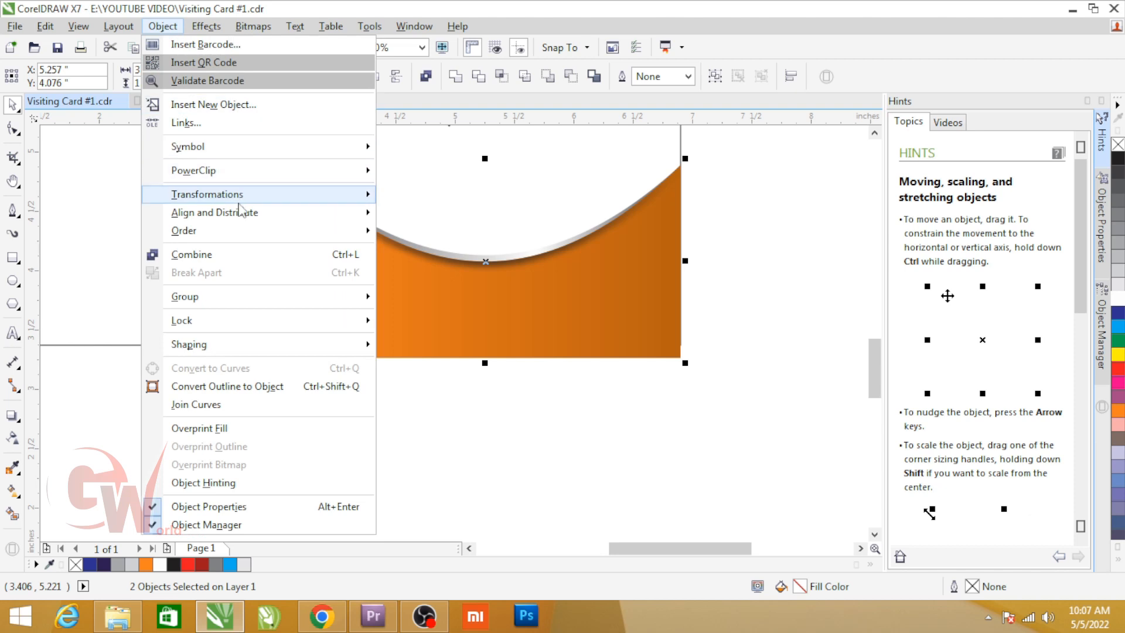
{"action": "mouse_move", "coordinate": [246, 171]}
{"action": "left_click", "coordinate": [417, 171]}
{"action": "left_click", "coordinate": [452, 253]}
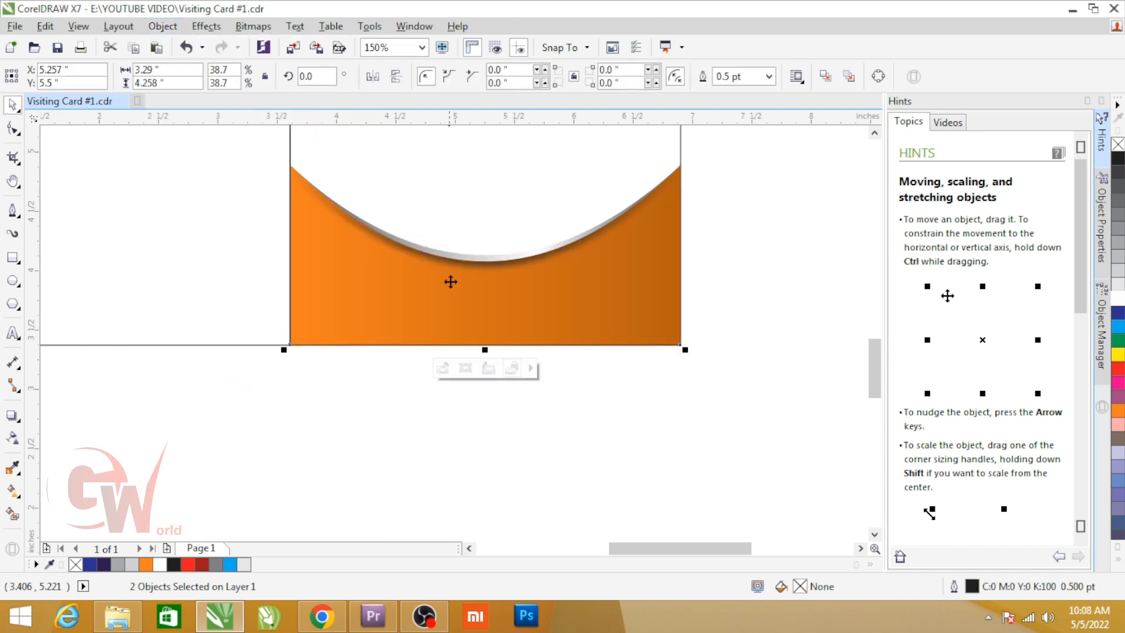
{"action": "scroll", "coordinate": [452, 289], "scroll_direction": "down", "scroll_amount": 2}
{"action": "scroll", "coordinate": [560, 193], "scroll_direction": "up", "scroll_amount": 3}
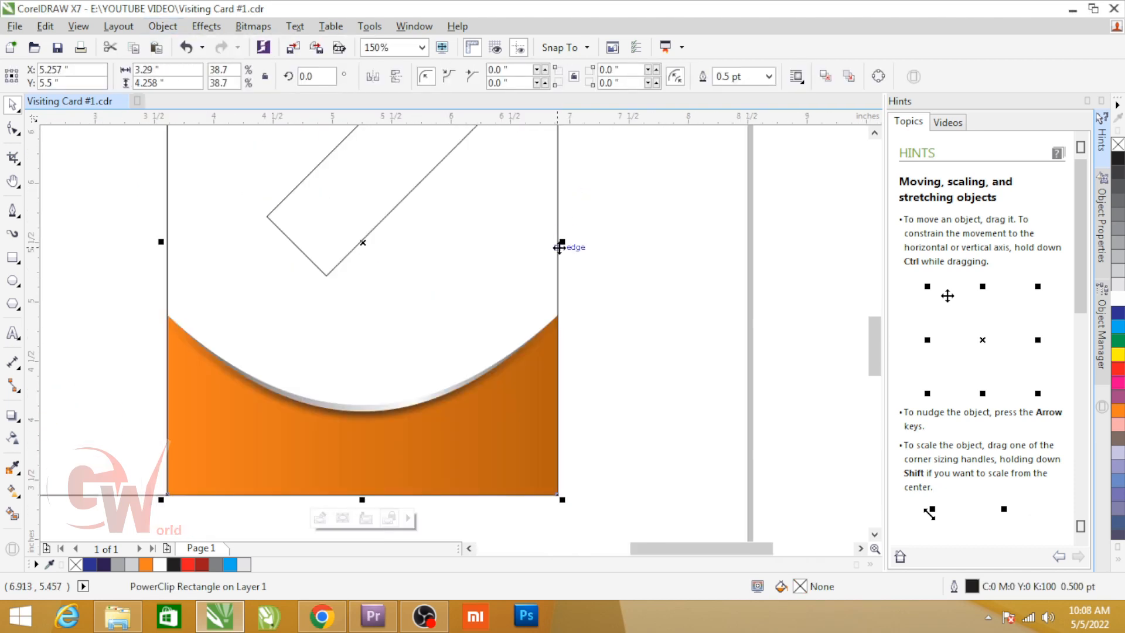
{"action": "left_click", "coordinate": [669, 261]}
{"action": "scroll", "coordinate": [592, 273], "scroll_direction": "down", "scroll_amount": 1}
{"action": "scroll", "coordinate": [591, 273], "scroll_direction": "down", "scroll_amount": 2}
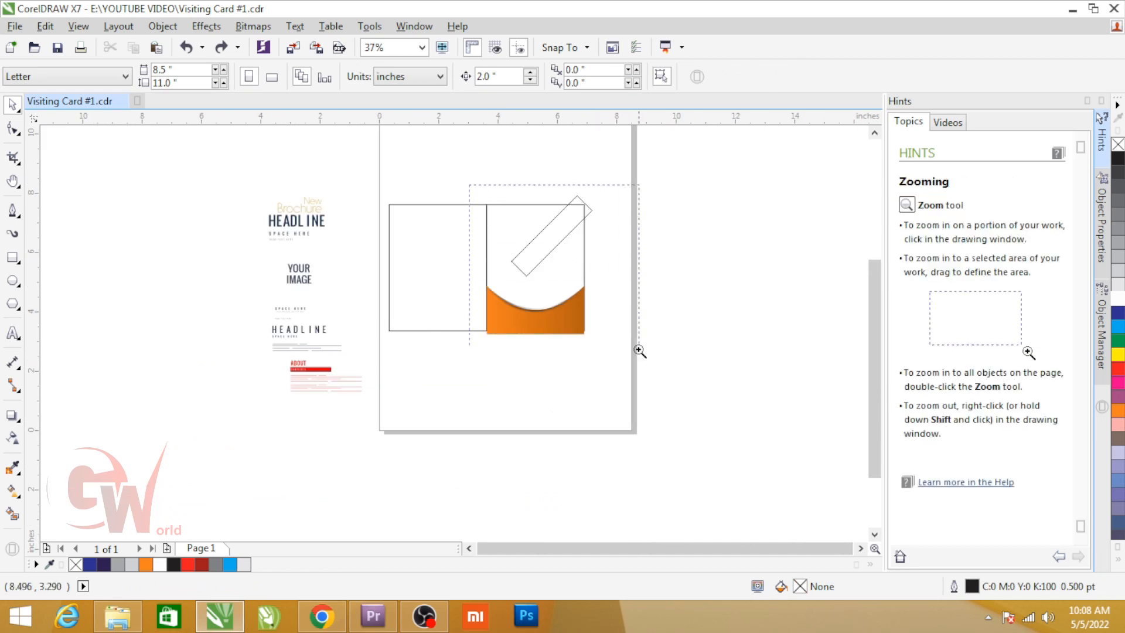
Step: Copy the orange band's gradient fill and lack of outline to the diagonal rectangle
{"action": "scroll", "coordinate": [630, 335], "scroll_direction": "up", "scroll_amount": 3}
{"action": "left_click", "coordinate": [473, 420]}
{"action": "left_click_drag", "start_coordinate": [489, 426], "coordinate": [449, 254]}
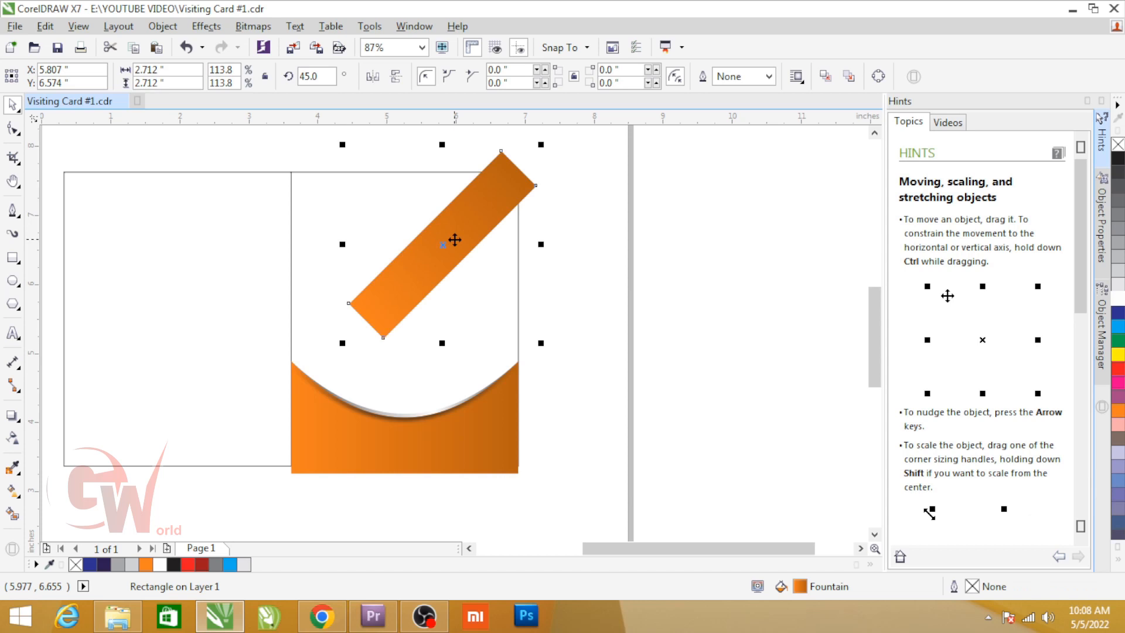
{"action": "left_click", "coordinate": [557, 292]}
Step: Draw a circle about 1.56 in in diameter over the diagonal bar's lower end and fill it with white
{"action": "left_click", "coordinate": [13, 280]}
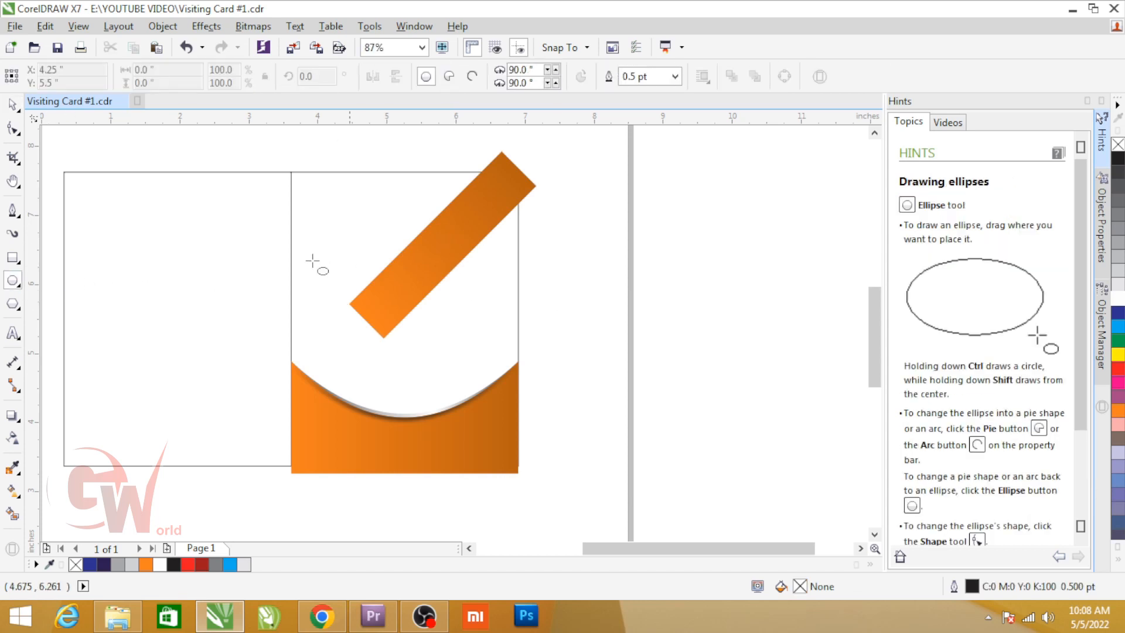
{"action": "left_click_drag", "start_coordinate": [295, 277], "coordinate": [405, 360]}
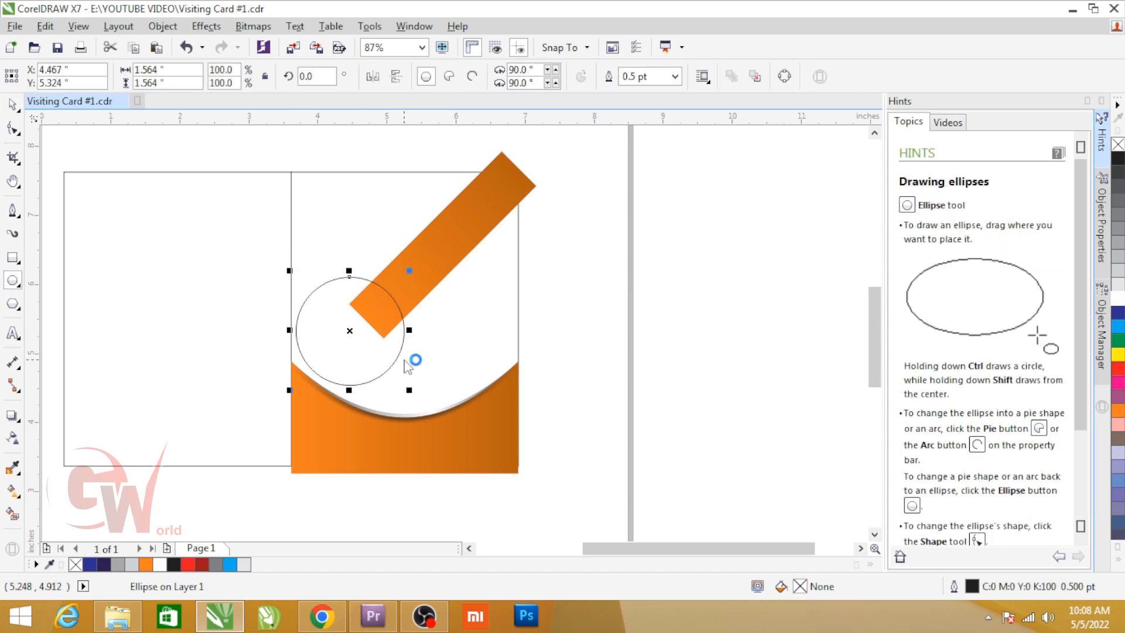
{"action": "key", "text": "space"}
{"action": "left_click", "coordinate": [1118, 299]}
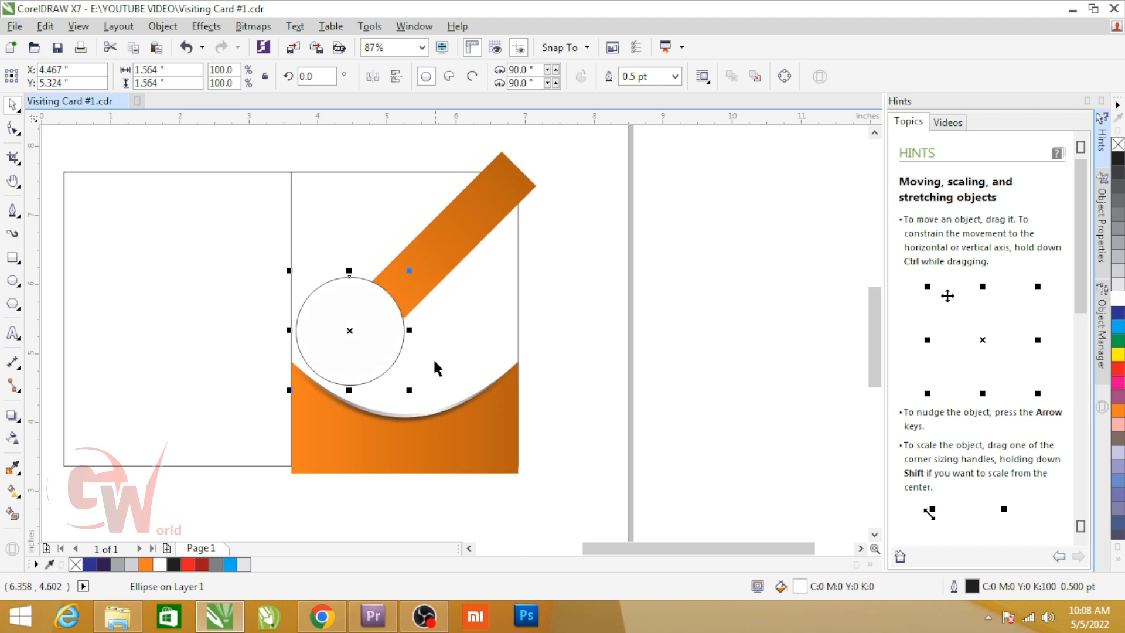
Step: Try to make a concentric copy of the white circle scaled to 109.2%, about 1.71 in in diameter
{"action": "scroll", "coordinate": [420, 342], "scroll_direction": "up", "scroll_amount": 2}
{"action": "left_click_drag", "start_coordinate": [398, 223], "coordinate": [412, 216]}
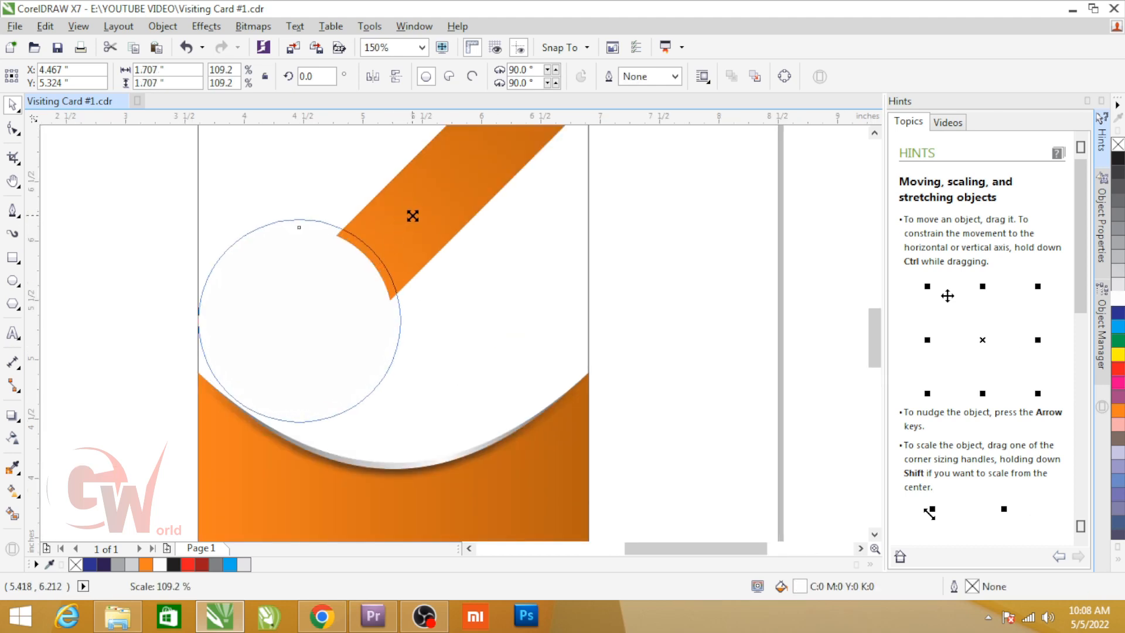
{"action": "right_click", "coordinate": [412, 215]}
{"action": "left_click", "coordinate": [675, 205]}
{"action": "left_click", "coordinate": [461, 208]}
{"action": "key", "text": "ctrl+z"}
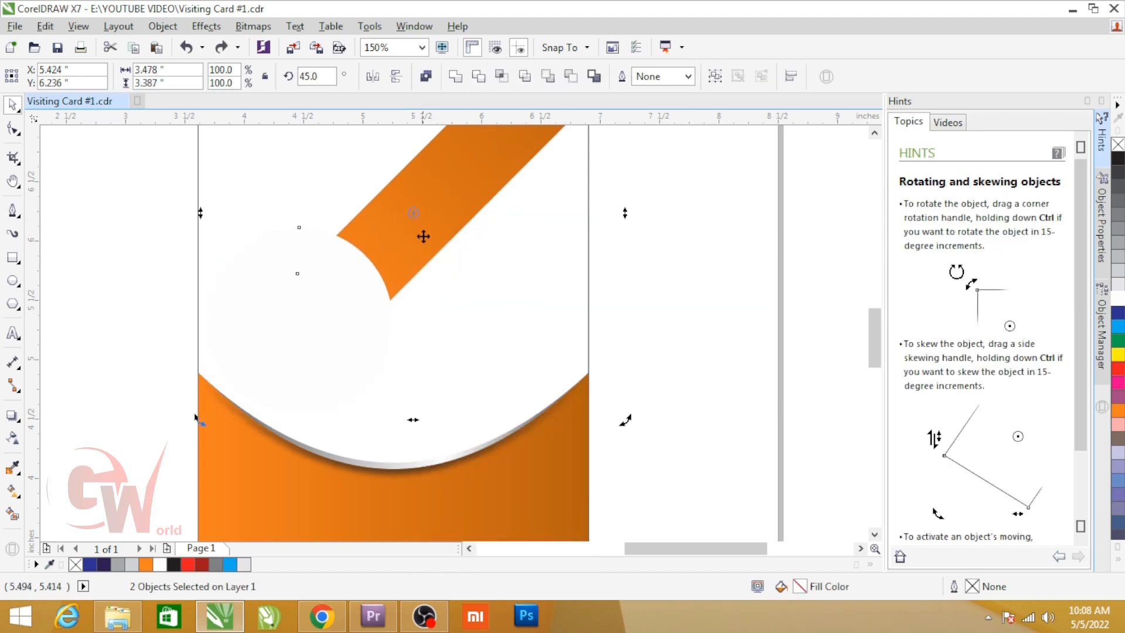
Step: Apply the bar's orange gradient to a concentric circle copy scaled to 109.2% and place it behind the white circle
{"action": "left_click", "coordinate": [386, 249], "text": "shift"}
{"action": "left_click", "coordinate": [355, 276]}
{"action": "left_click_drag", "start_coordinate": [396, 223], "coordinate": [349, 253]}
{"action": "left_click", "coordinate": [445, 194]}
{"action": "left_click", "coordinate": [348, 270]}
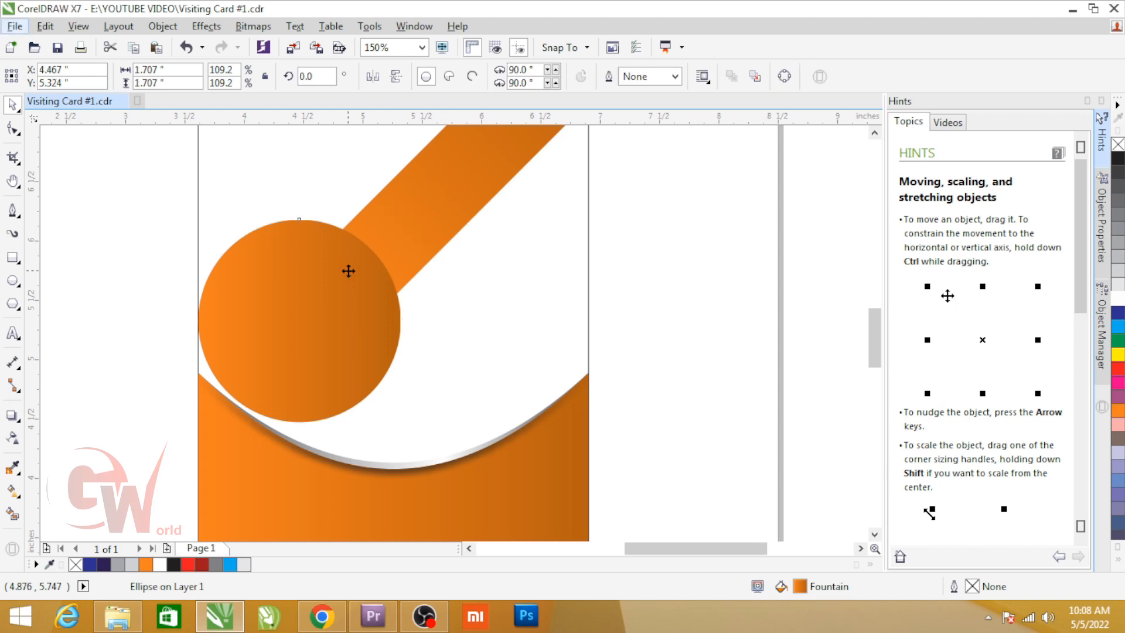
{"action": "left_click", "coordinate": [349, 270]}
{"action": "key", "text": "ctrl+Page_Down"}
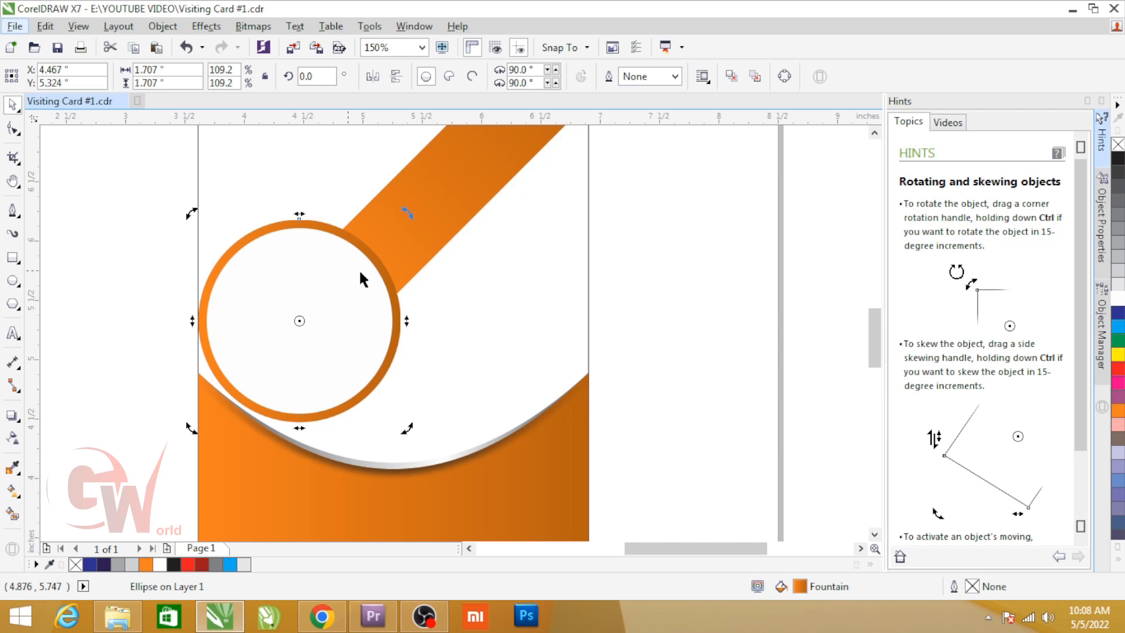
Step: Try to make a resized concentric copy of the white circle
{"action": "left_click", "coordinate": [353, 249]}
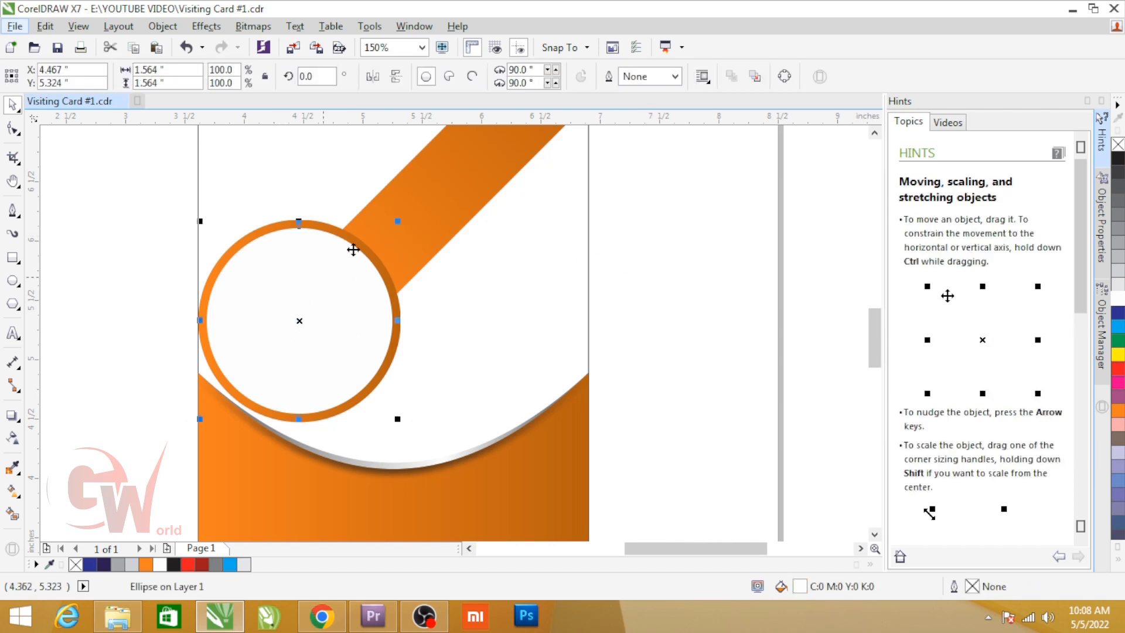
{"action": "left_click_drag", "start_coordinate": [397, 221], "coordinate": [400, 231]}
{"action": "right_click", "coordinate": [401, 232], "text": "shift"}
{"action": "left_click", "coordinate": [609, 242]}
{"action": "key", "text": "ctrl+z"}
{"action": "left_click", "coordinate": [694, 276]}
Step: Add a smaller concentric white circle inside and give the middle circle the orange gradient fill
{"action": "left_click", "coordinate": [359, 331]}
{"action": "left_click_drag", "start_coordinate": [397, 419], "coordinate": [387, 431]}
{"action": "left_click", "coordinate": [678, 352]}
{"action": "left_click", "coordinate": [392, 357]}
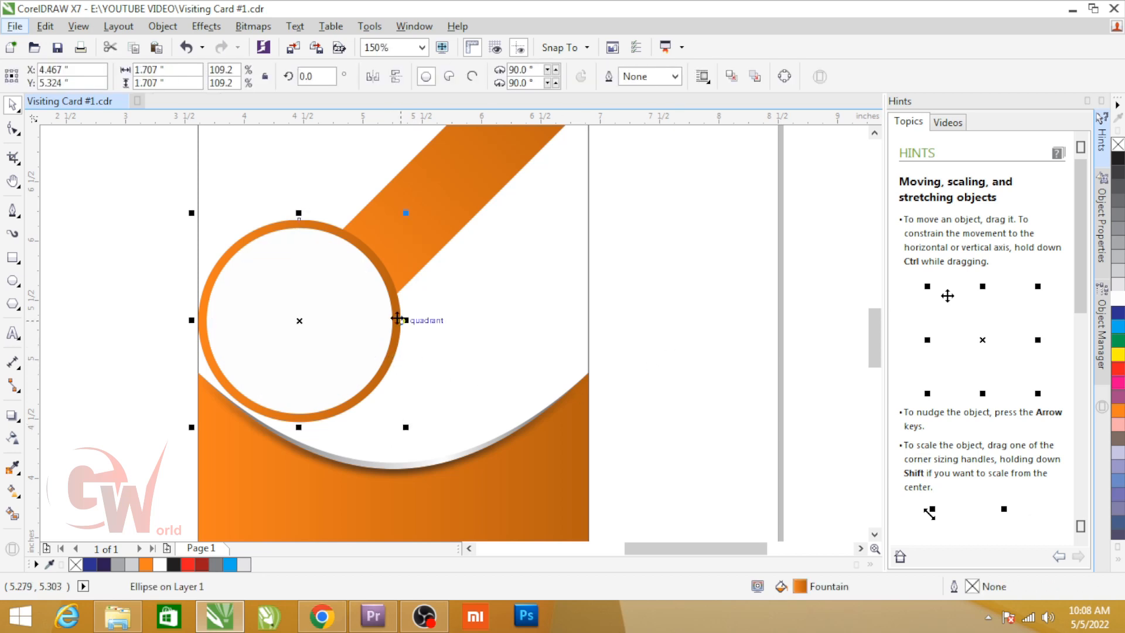
{"action": "scroll", "coordinate": [393, 337], "scroll_direction": "up", "scroll_amount": 2}
{"action": "left_click", "coordinate": [413, 204]}
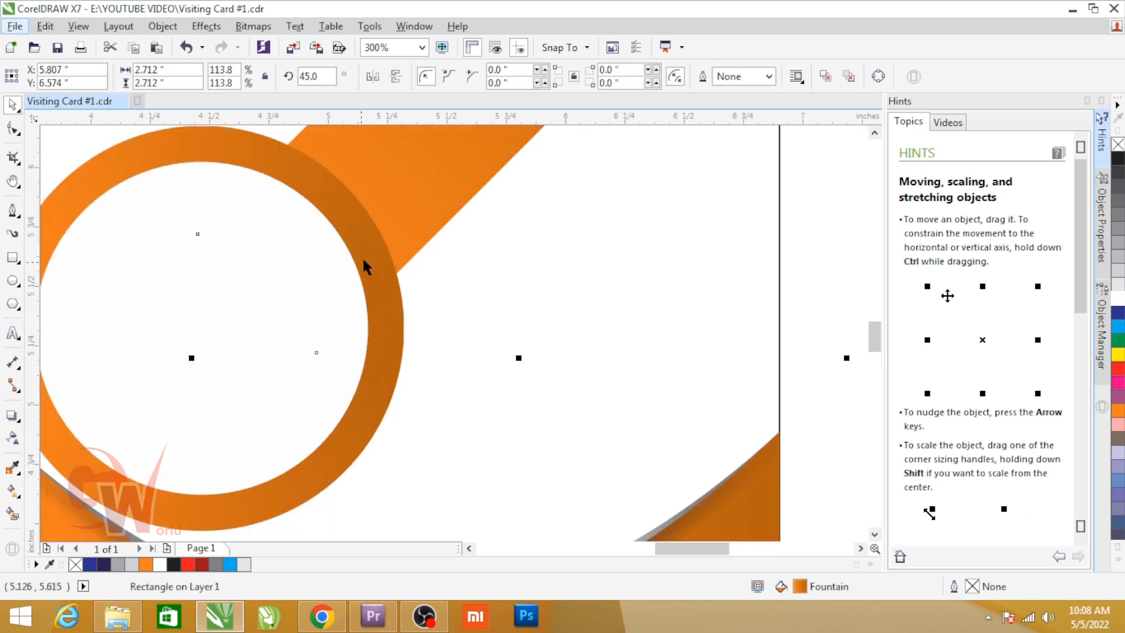
Step: Fill the outermost circle with white to leave a gap between the orange ring and the diagonal bar
{"action": "left_click", "coordinate": [378, 245]}
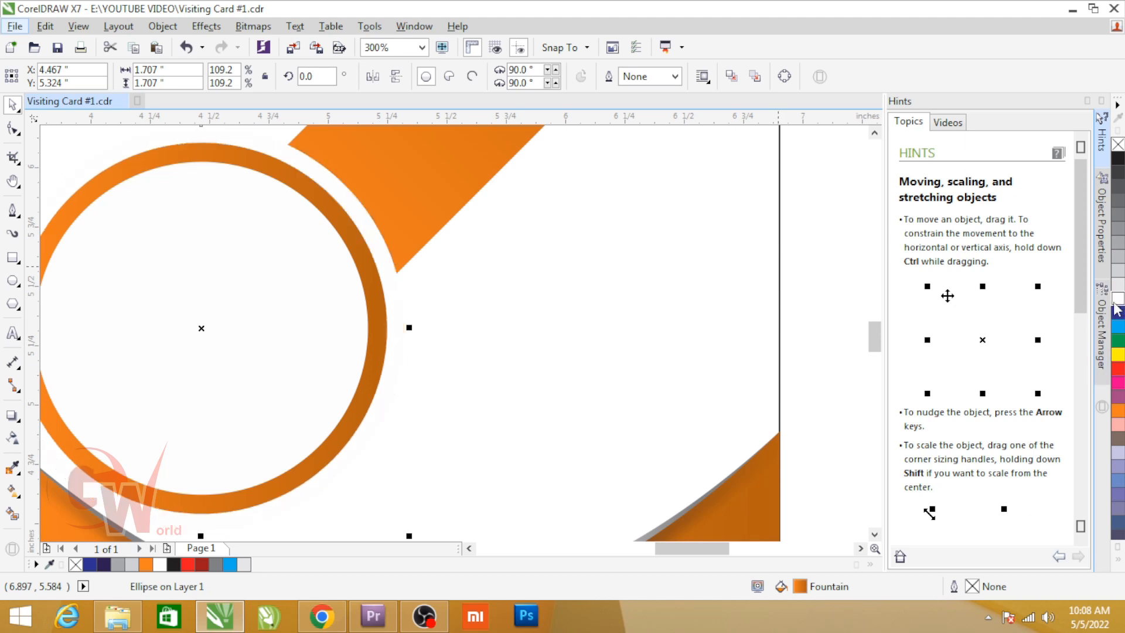
{"action": "scroll", "coordinate": [398, 261], "scroll_direction": "down", "scroll_amount": 2}
{"action": "left_click", "coordinate": [142, 218]}
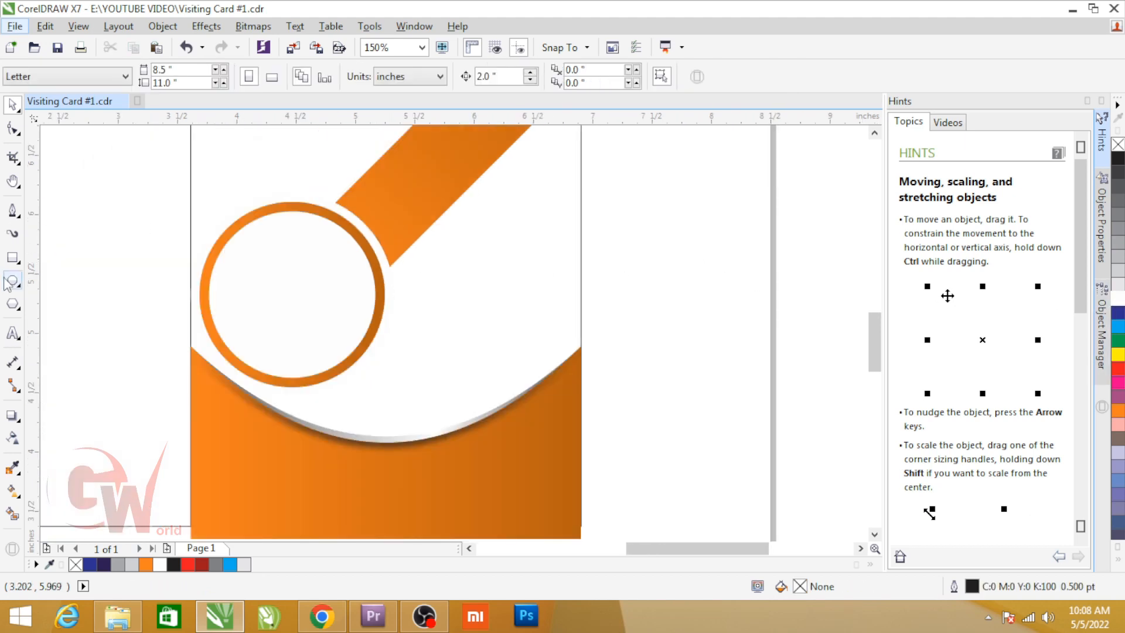
Step: Draw a closed straight-sided shape about 2.1 × 2.3 in over the circles' upper-left half, with its edge running diagonally across them
{"action": "left_click", "coordinate": [17, 212]}
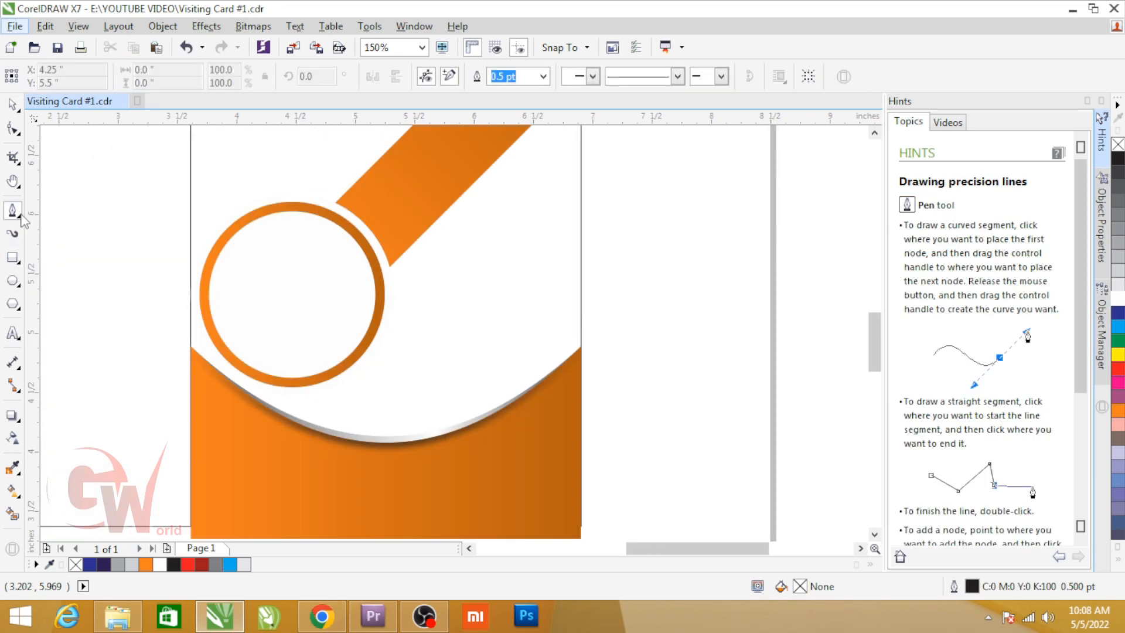
{"action": "left_click", "coordinate": [182, 411]}
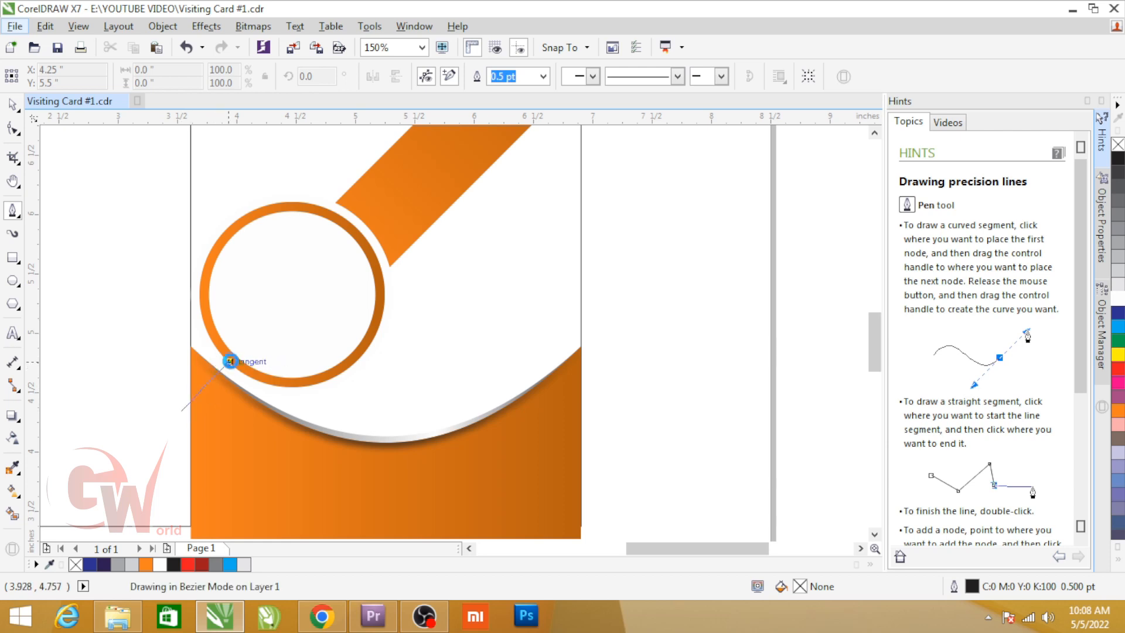
{"action": "left_click", "coordinate": [228, 361]}
{"action": "left_click", "coordinate": [368, 228]}
{"action": "left_click", "coordinate": [359, 135]}
{"action": "left_click", "coordinate": [181, 409]}
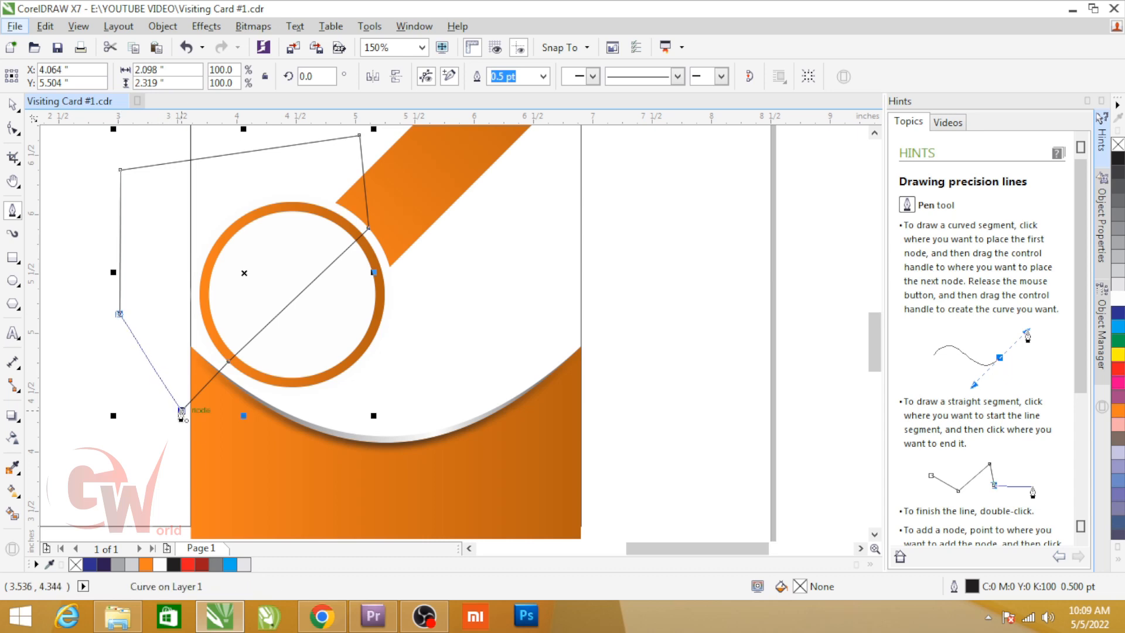
Step: Copy the orange gradient fill from the ring to the new straight-sided shape
{"action": "key", "text": "space"}
{"action": "left_click", "coordinate": [381, 281]}
{"action": "left_click_drag", "start_coordinate": [379, 282], "coordinate": [350, 174]}
{"action": "left_click", "coordinate": [318, 173]}
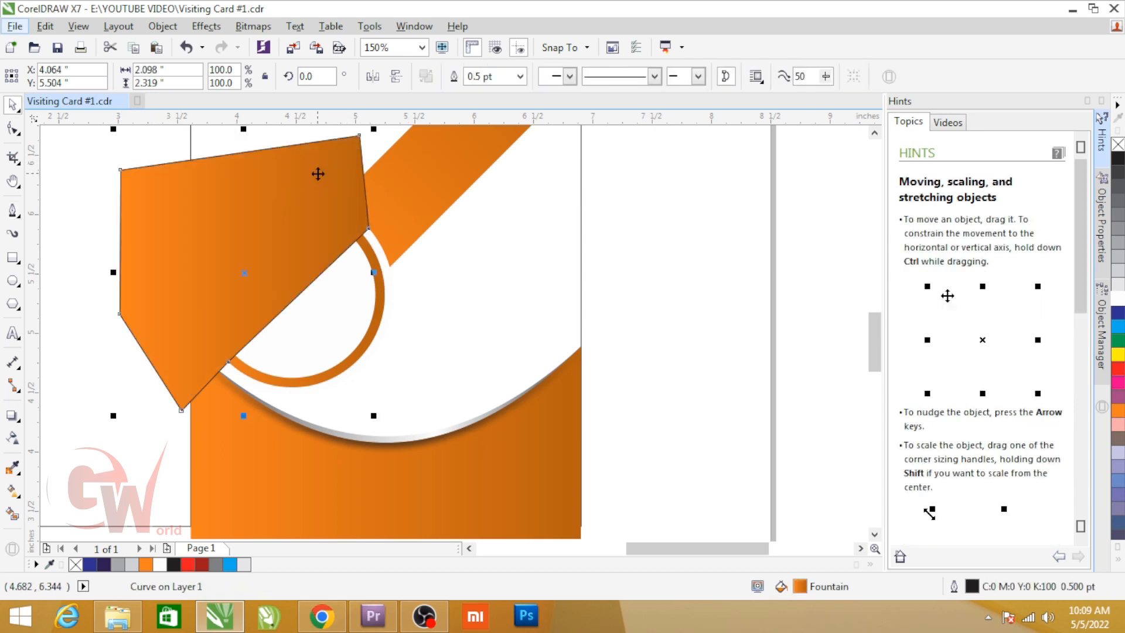
Step: Remove the straight-sided shape's outline and PowerClip it inside the outermost white circle
{"action": "key", "text": "alt+x"}
{"action": "key", "text": "alt+c"}
{"action": "key", "text": "w"}
{"action": "key", "text": "p"}
{"action": "left_click", "coordinate": [379, 246]}
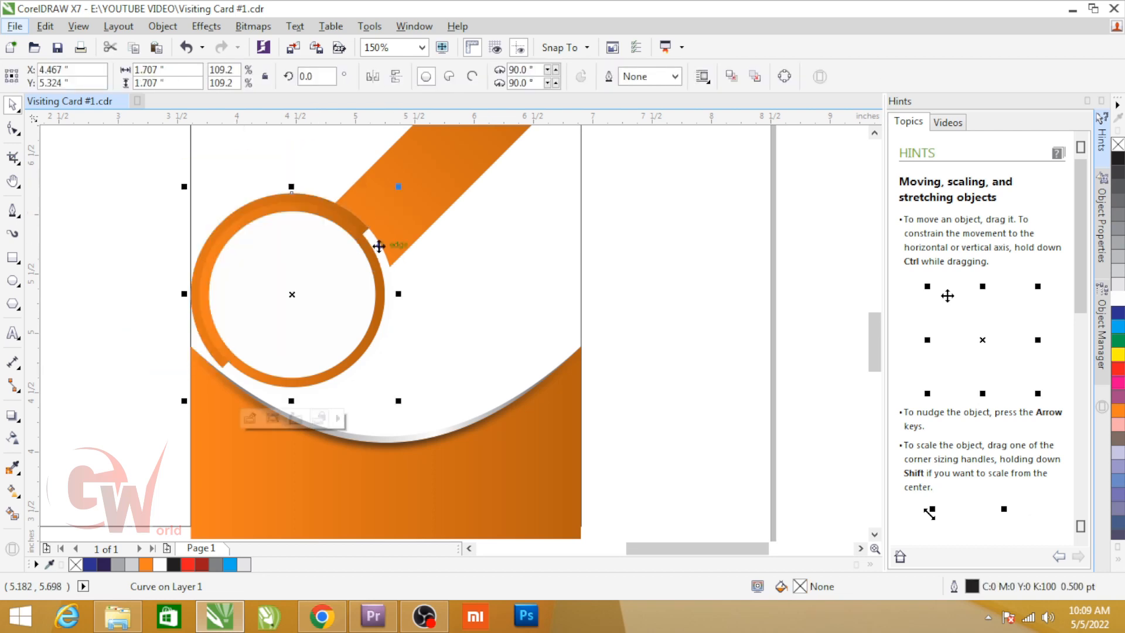
{"action": "left_click", "coordinate": [363, 227], "text": "ctrl"}
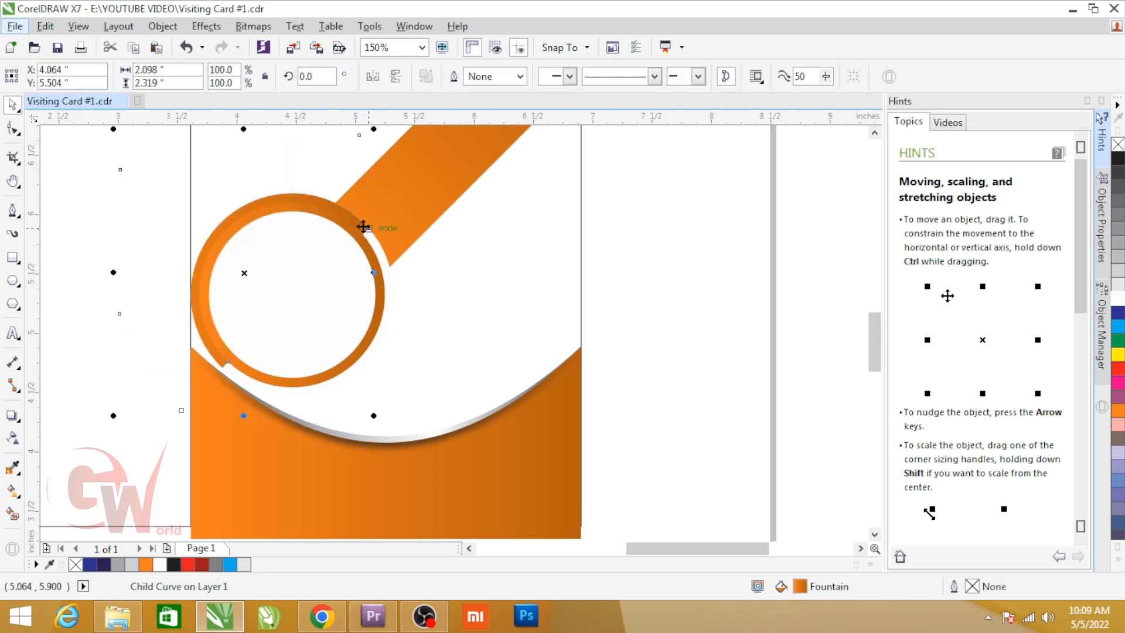
{"action": "left_click", "coordinate": [672, 229]}
Step: Delete the orange middle circle, keeping the inner white circle and the clipped orange arc
{"action": "left_click", "coordinate": [377, 245]}
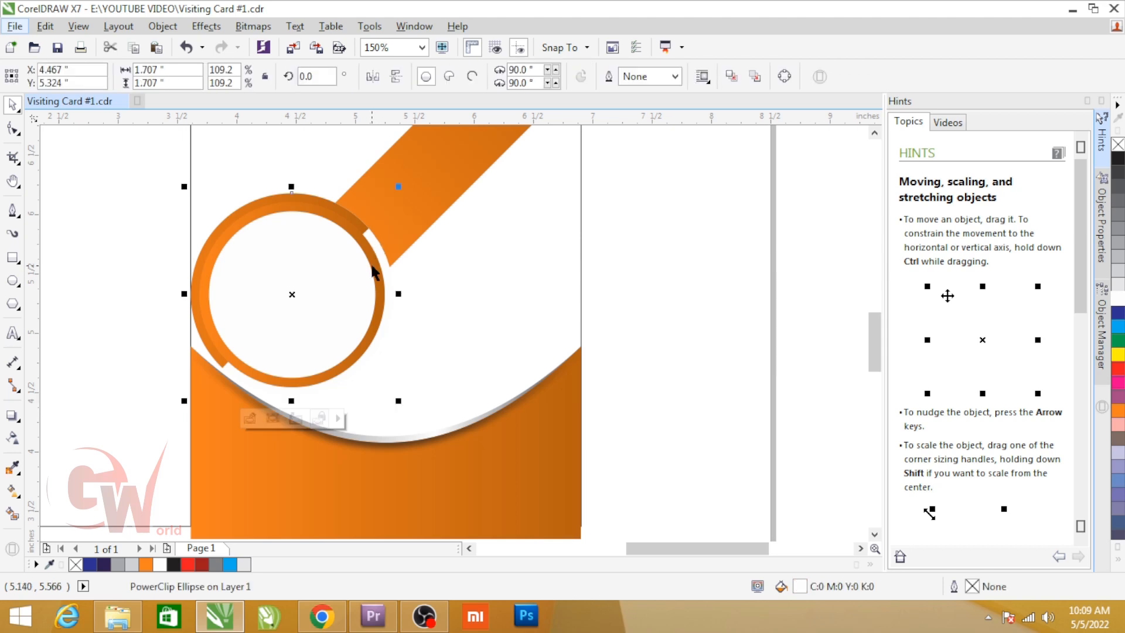
{"action": "left_click", "coordinate": [371, 267]}
{"action": "key", "text": "Delete"}
{"action": "key", "text": "ctrl+z"}
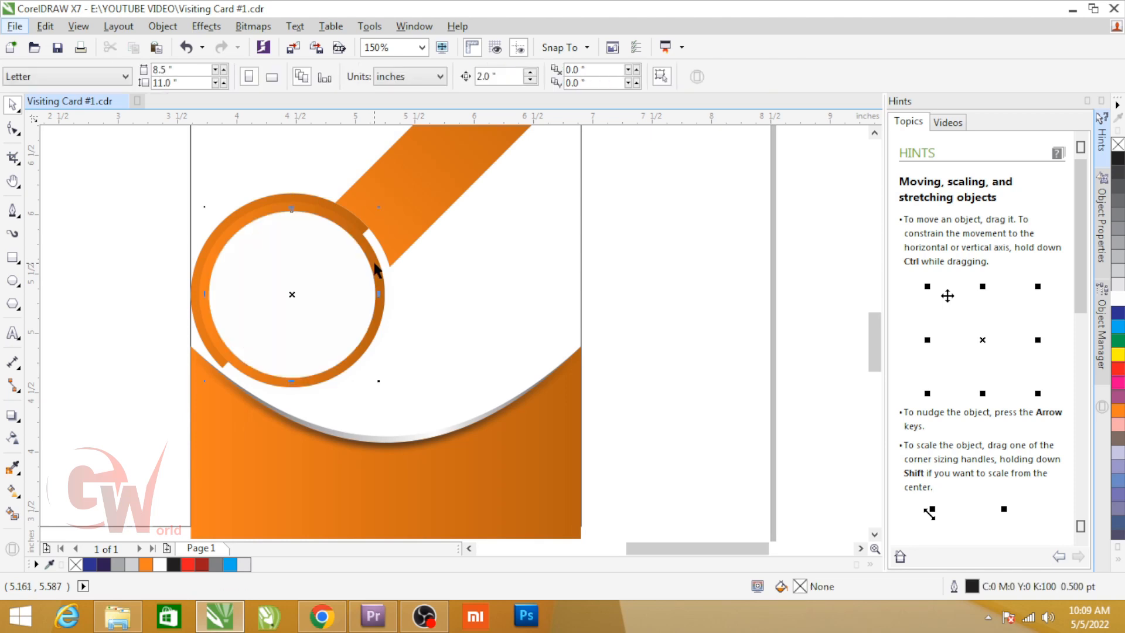
{"action": "key", "text": "Escape"}
{"action": "left_click", "coordinate": [379, 250]}
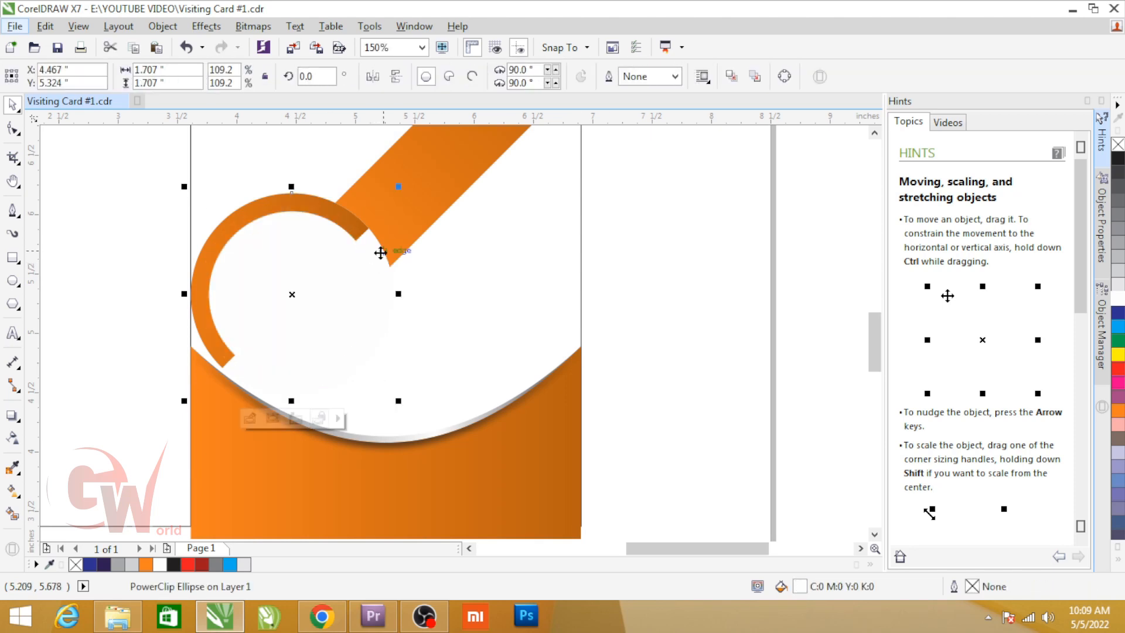
Step: Mirror the duplicated arc circle both horizontally and vertically, and remove its white fill
{"action": "left_click", "coordinate": [378, 76]}
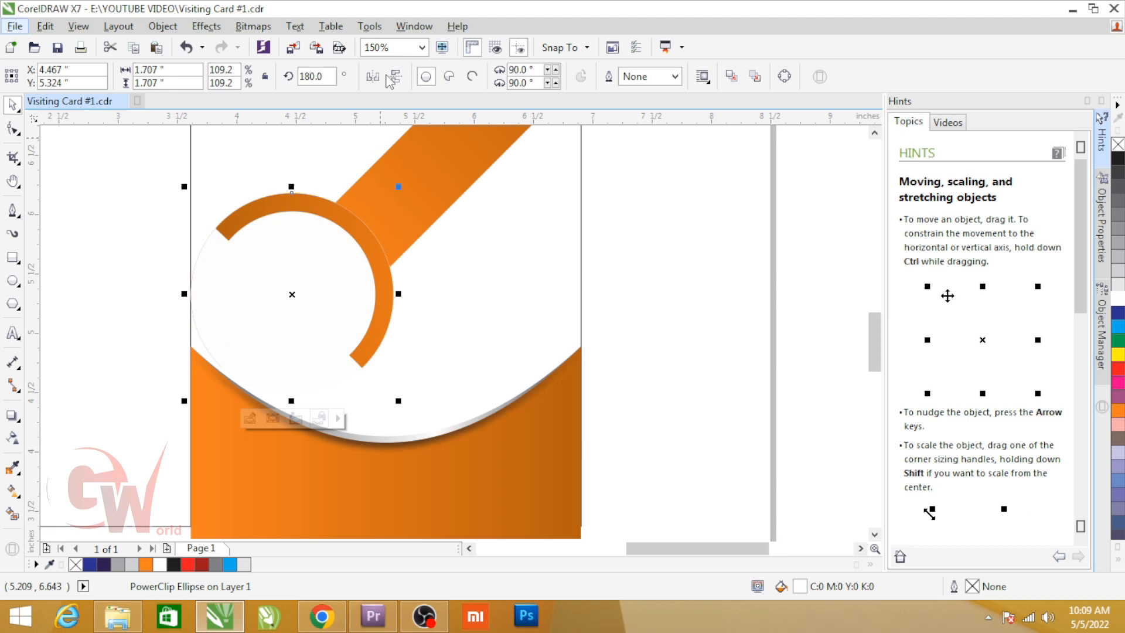
{"action": "left_click", "coordinate": [397, 77]}
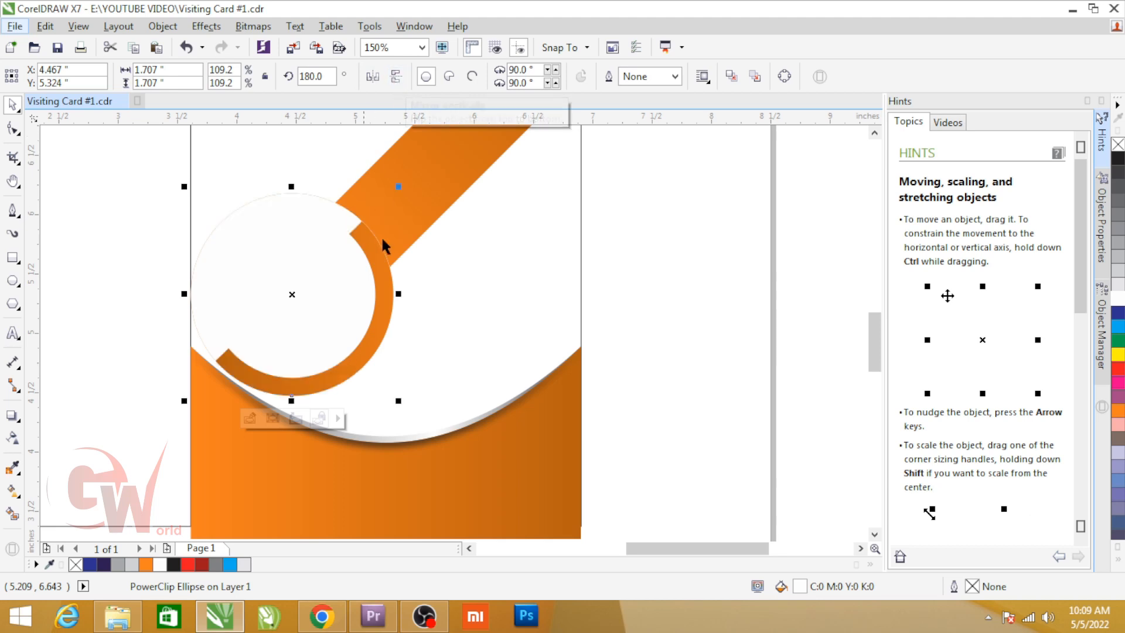
{"action": "left_click", "coordinate": [1117, 146]}
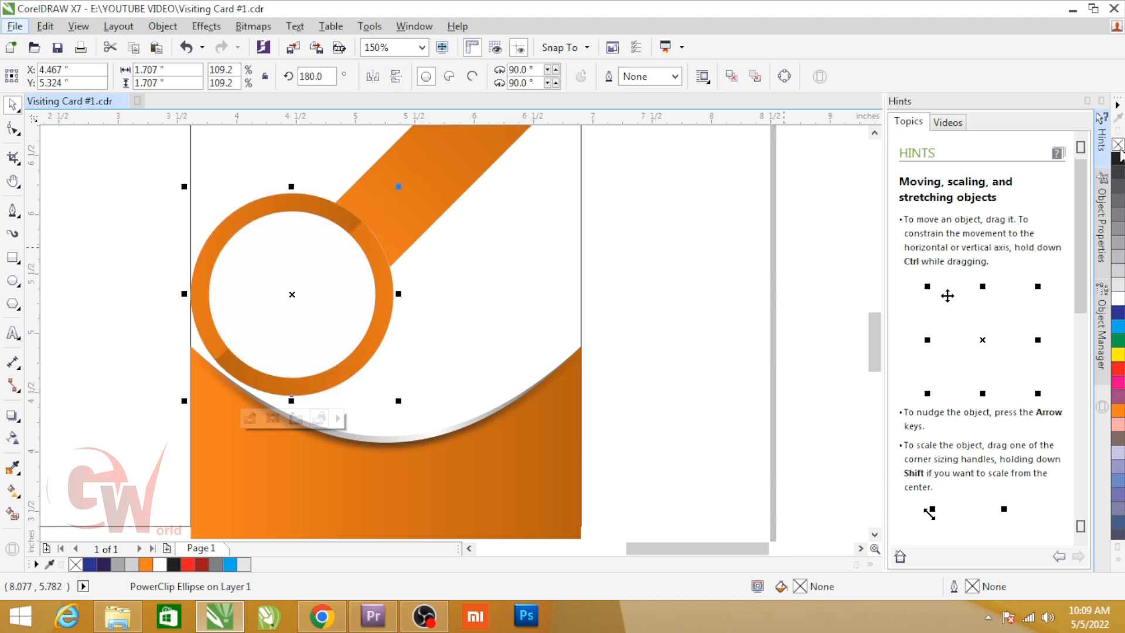
Step: Shrink the mirrored arc circle to about 1.54 in across and shift its clipped orange shape slightly toward the lower right
{"action": "left_click_drag", "start_coordinate": [398, 188], "coordinate": [397, 195]}
{"action": "left_click", "coordinate": [652, 290]}
{"action": "scroll", "coordinate": [368, 299], "scroll_direction": "up", "scroll_amount": 2}
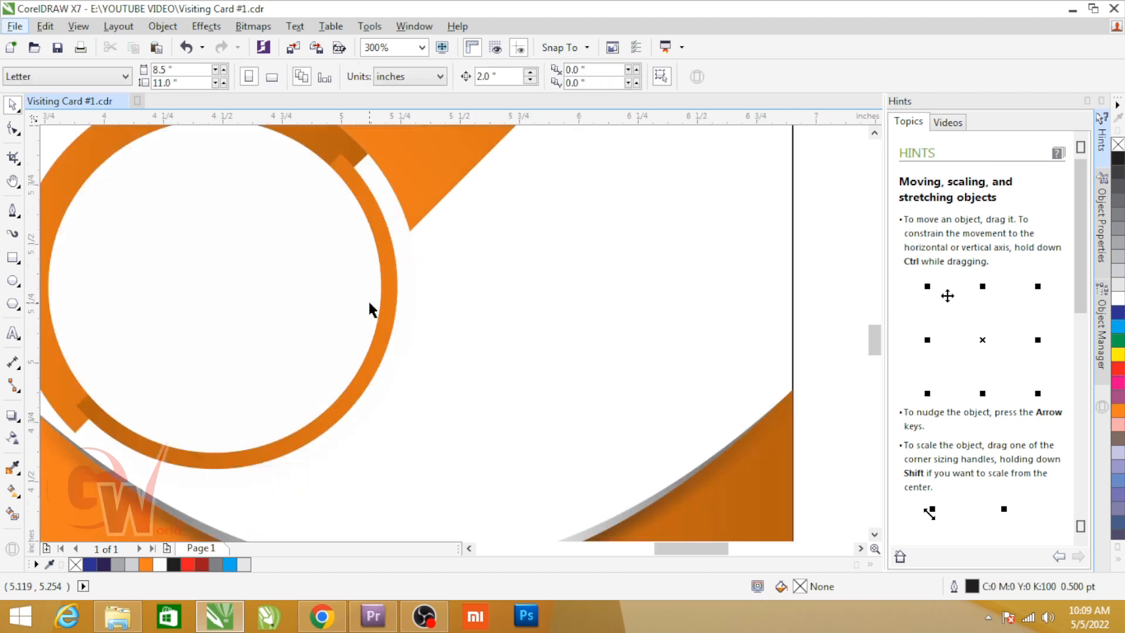
{"action": "left_click", "coordinate": [366, 193], "text": "ctrl"}
{"action": "left_click_drag", "start_coordinate": [339, 160], "coordinate": [350, 170]}
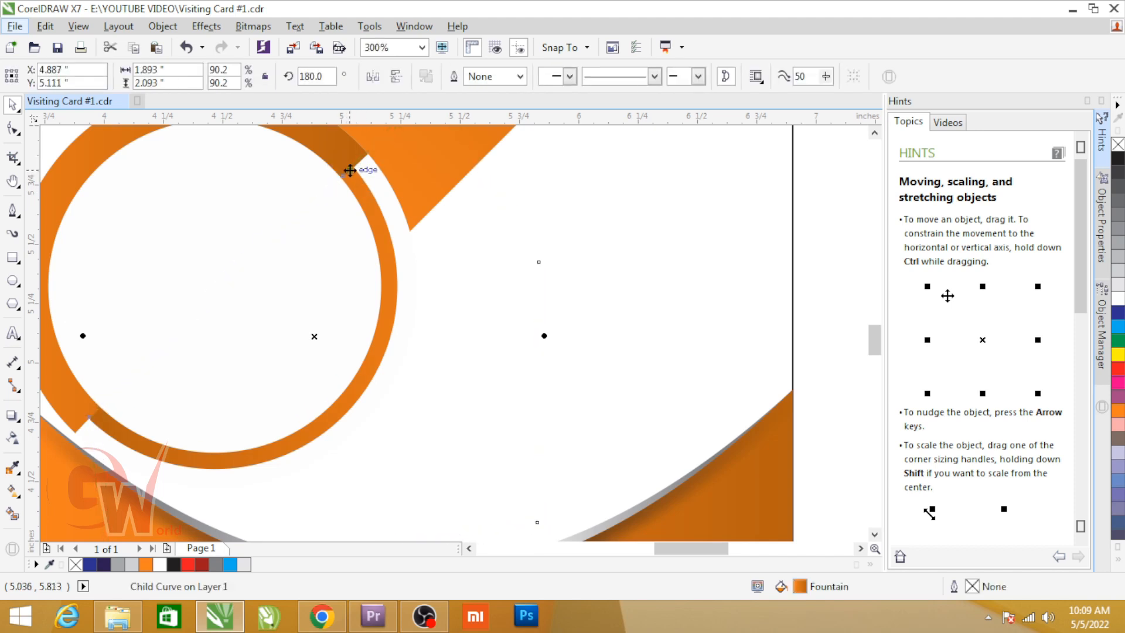
Step: Fill the smaller mirrored arc circle with white
{"action": "scroll", "coordinate": [711, 264], "scroll_direction": "down", "scroll_amount": 3}
{"action": "left_click", "coordinate": [525, 252]}
{"action": "scroll", "coordinate": [507, 241], "scroll_direction": "down", "scroll_amount": 3}
{"action": "key", "text": "F2"}
{"action": "left_click_drag", "start_coordinate": [389, 166], "coordinate": [585, 319]}
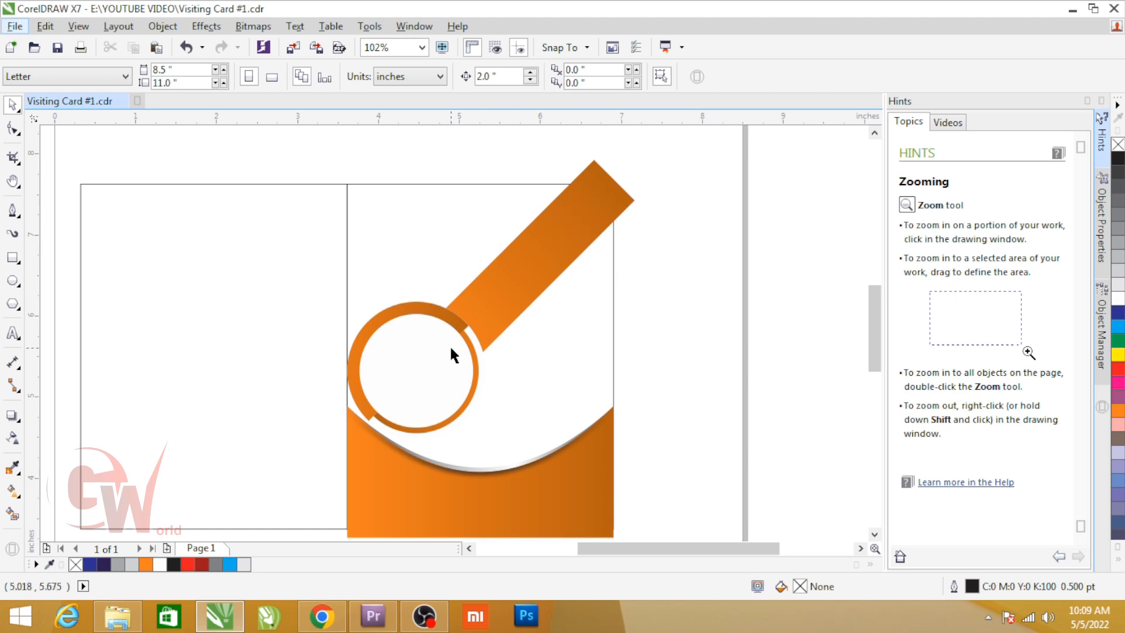
{"action": "double_click", "coordinate": [466, 338]}
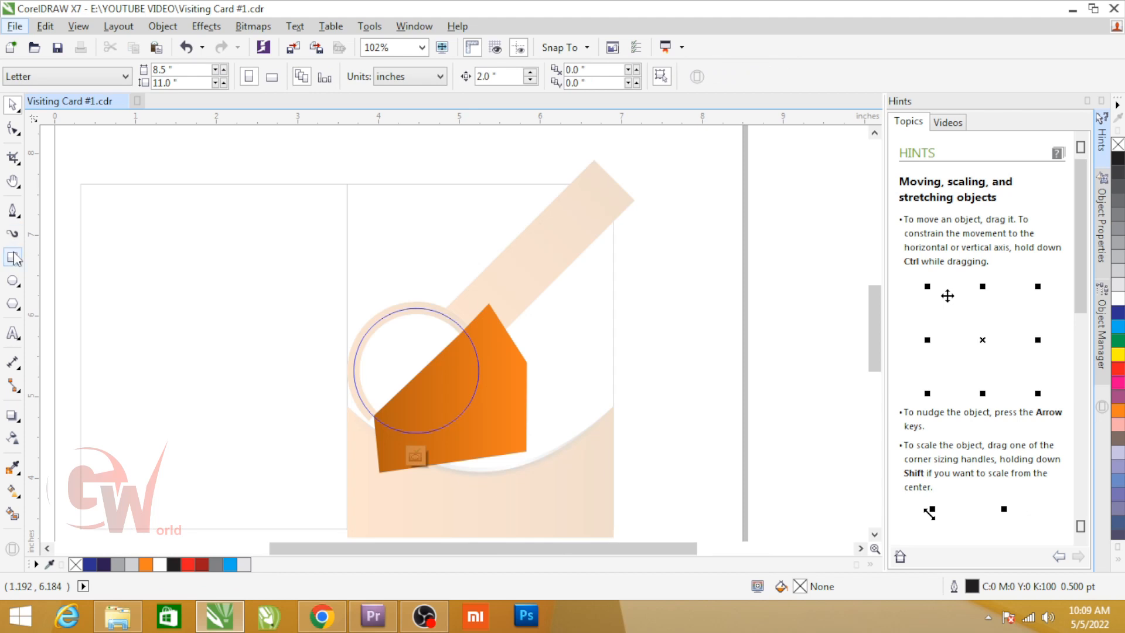
{"action": "left_click", "coordinate": [630, 273], "text": "ctrl"}
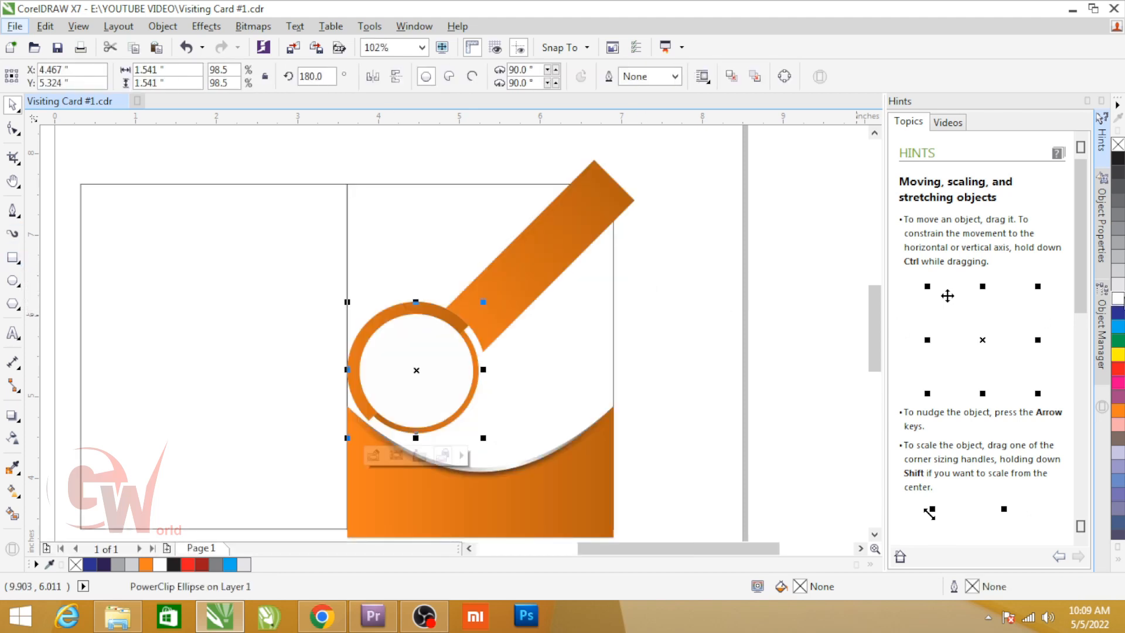
{"action": "left_click", "coordinate": [1117, 297]}
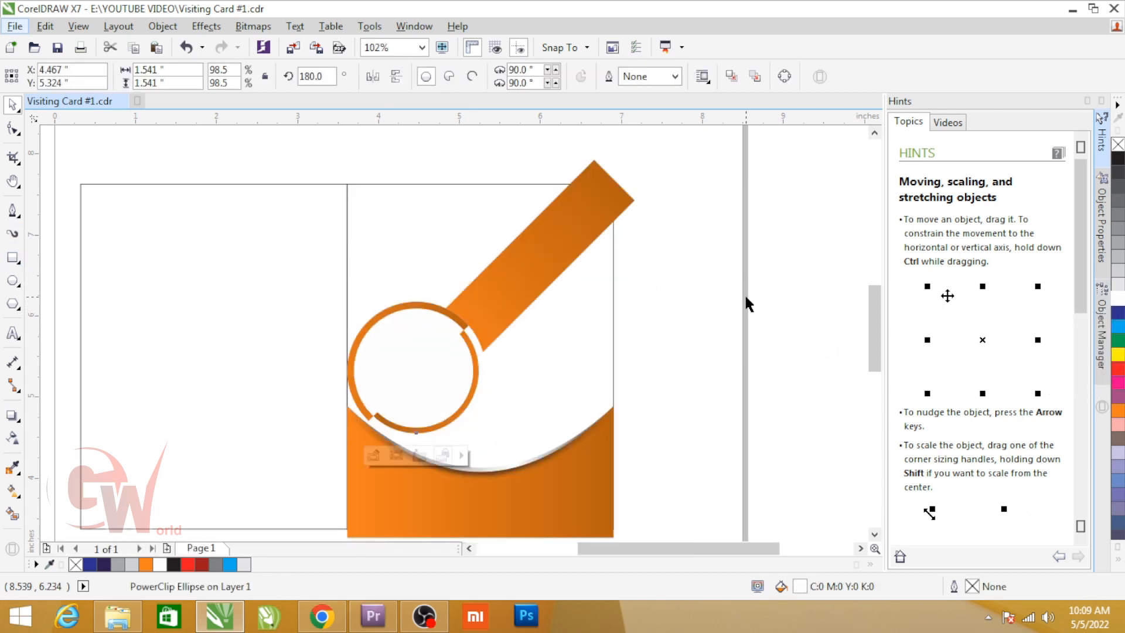
{"action": "left_click", "coordinate": [565, 396]}
Step: Move the "YOUR IMAGE" text from the ungrouped placeholder texts into the white circle and fill it black
{"action": "scroll", "coordinate": [378, 308], "scroll_direction": "down", "scroll_amount": 4}
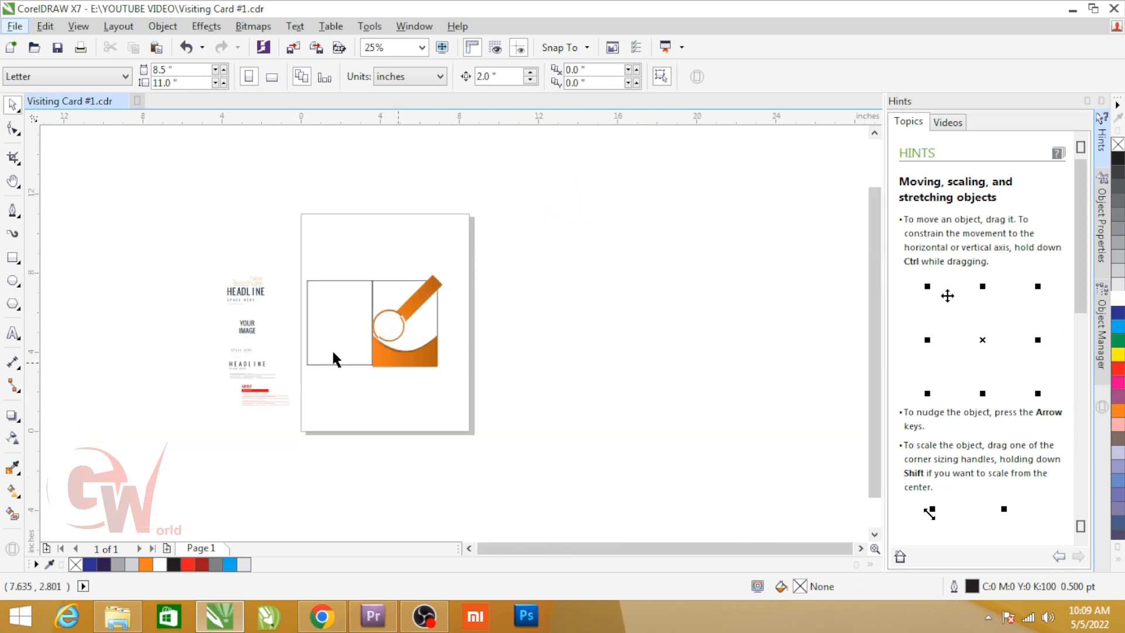
{"action": "scroll", "coordinate": [276, 332], "scroll_direction": "up", "scroll_amount": 4}
{"action": "left_click", "coordinate": [173, 320]}
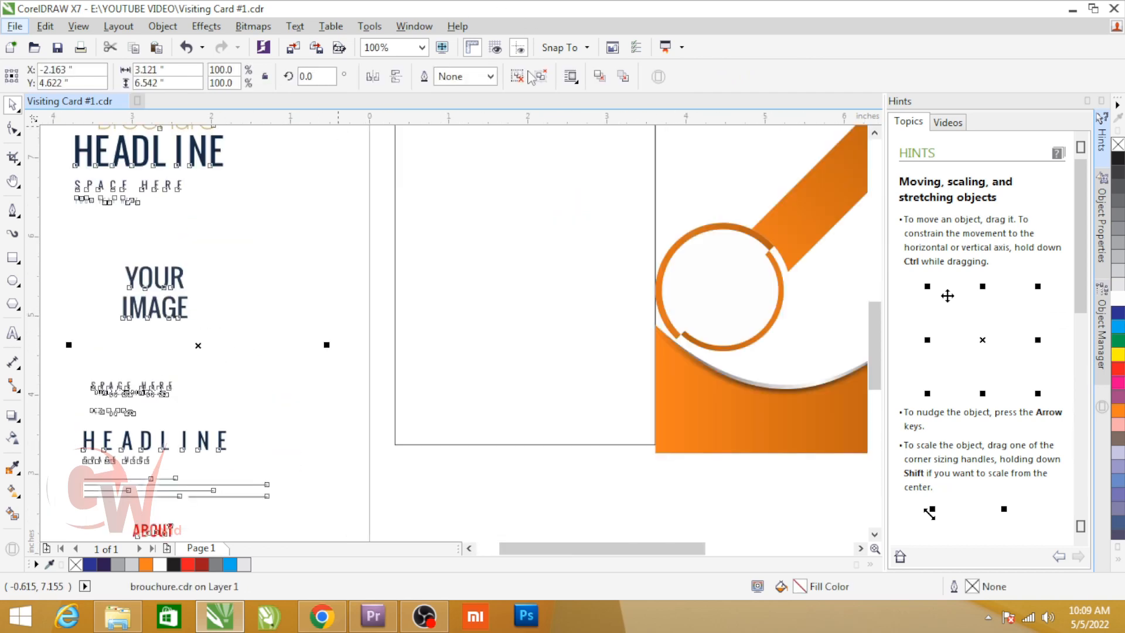
{"action": "left_click_drag", "start_coordinate": [79, 256], "coordinate": [227, 351]}
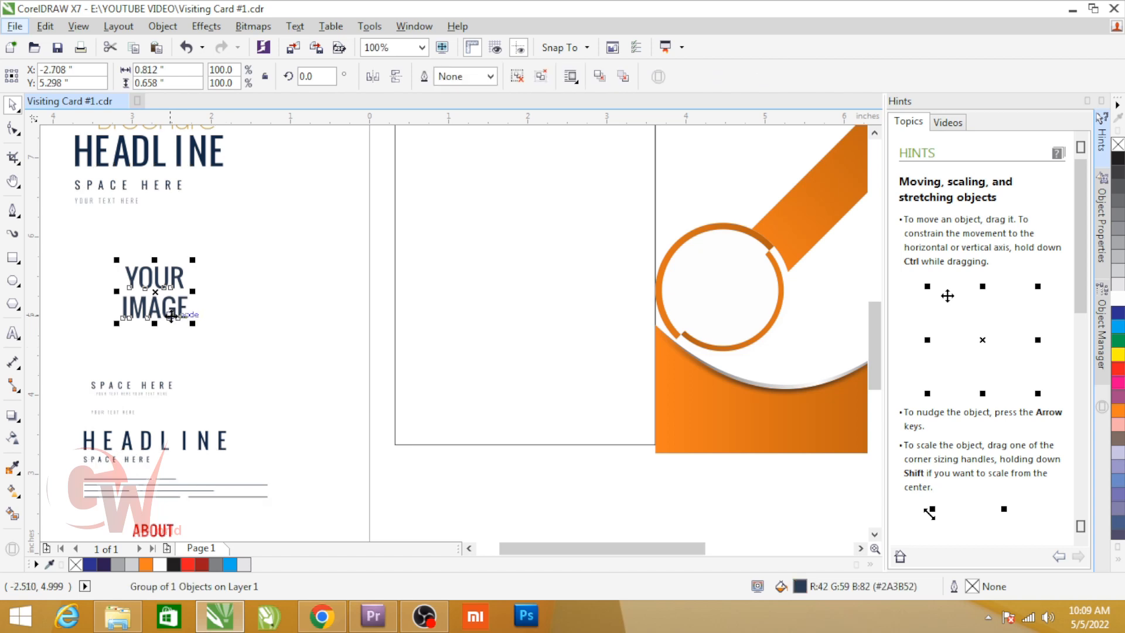
{"action": "left_click_drag", "start_coordinate": [170, 316], "coordinate": [735, 308]}
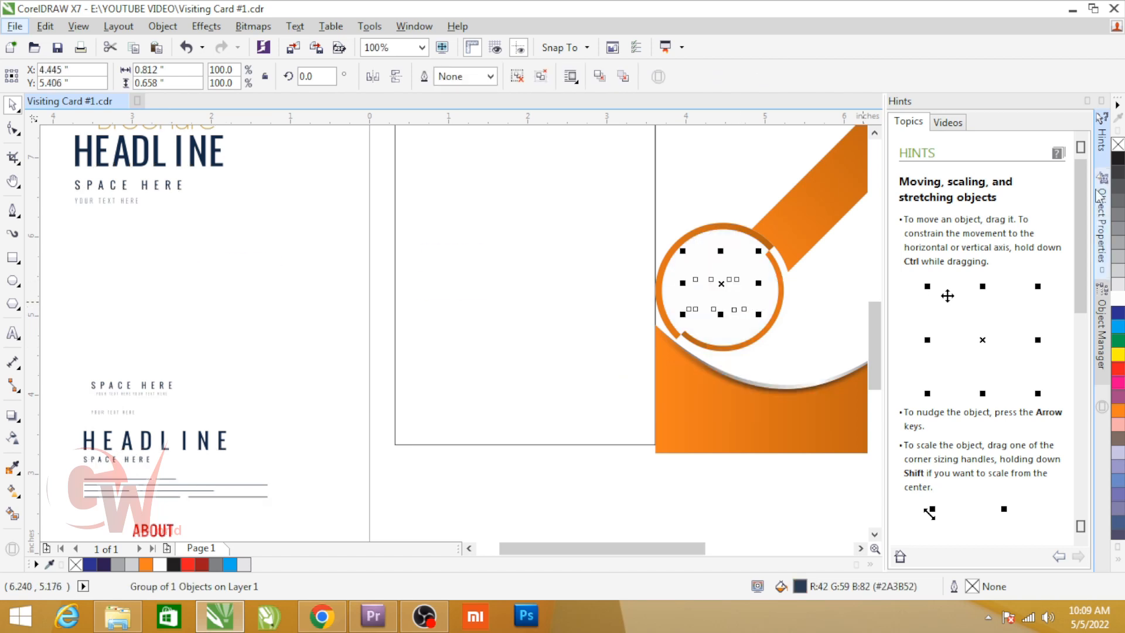
{"action": "left_click", "coordinate": [1117, 161]}
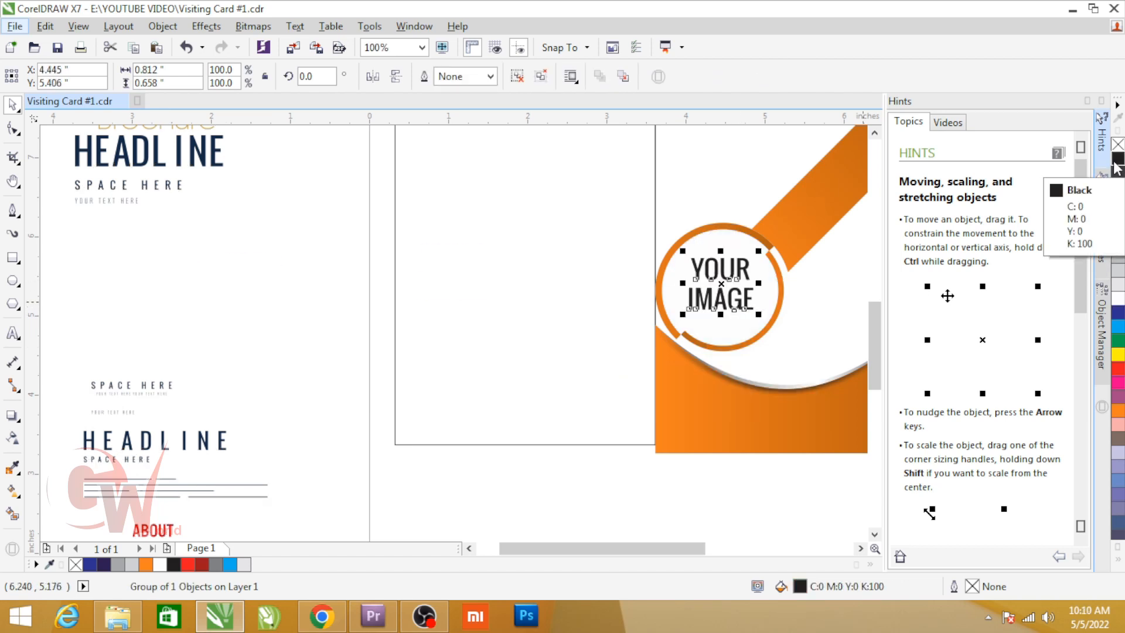
Step: Move the "New Brochure HEADLINE" text block above the circle in the right panel and scale it down to about 1.47 in wide
{"action": "scroll", "coordinate": [718, 316], "scroll_direction": "down", "scroll_amount": 2}
{"action": "key", "text": "F2"}
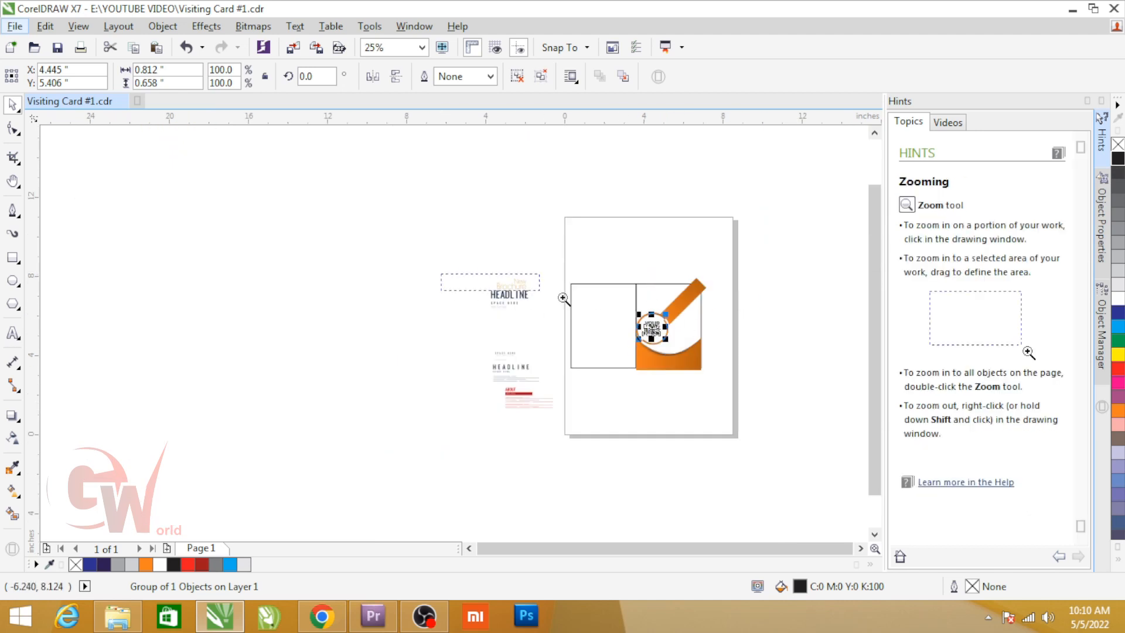
{"action": "left_click", "coordinate": [563, 298]}
{"action": "left_click_drag", "start_coordinate": [133, 188], "coordinate": [296, 302]}
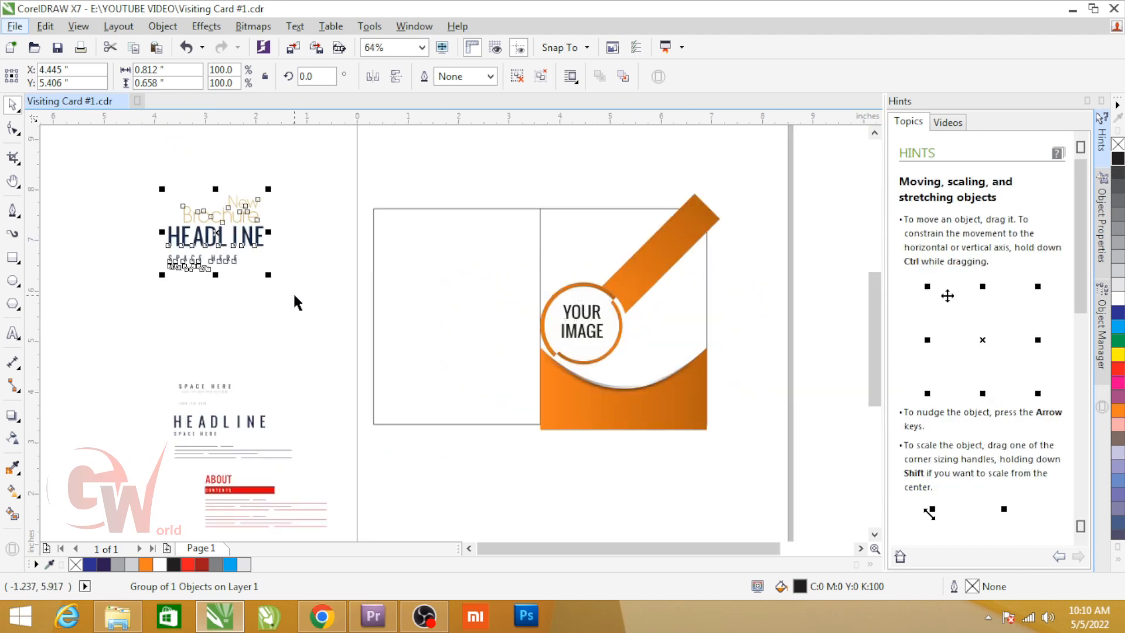
{"action": "left_click_drag", "start_coordinate": [215, 260], "coordinate": [595, 271]}
{"action": "scroll", "coordinate": [668, 256], "scroll_direction": "up", "scroll_amount": 2}
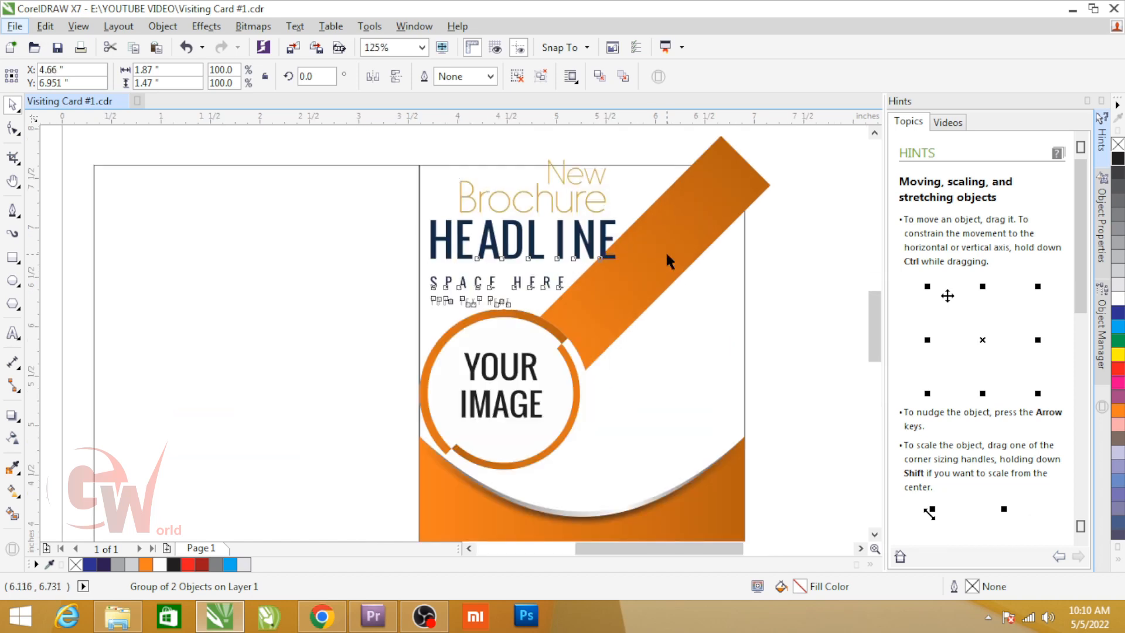
{"action": "left_click_drag", "start_coordinate": [622, 152], "coordinate": [540, 207]}
{"action": "left_click", "coordinate": [456, 149]}
Step: Ungroup the headline text block completely and group the "New Brochure" letters together
{"action": "key", "text": "F2"}
{"action": "left_click_drag", "start_coordinate": [381, 154], "coordinate": [625, 331]}
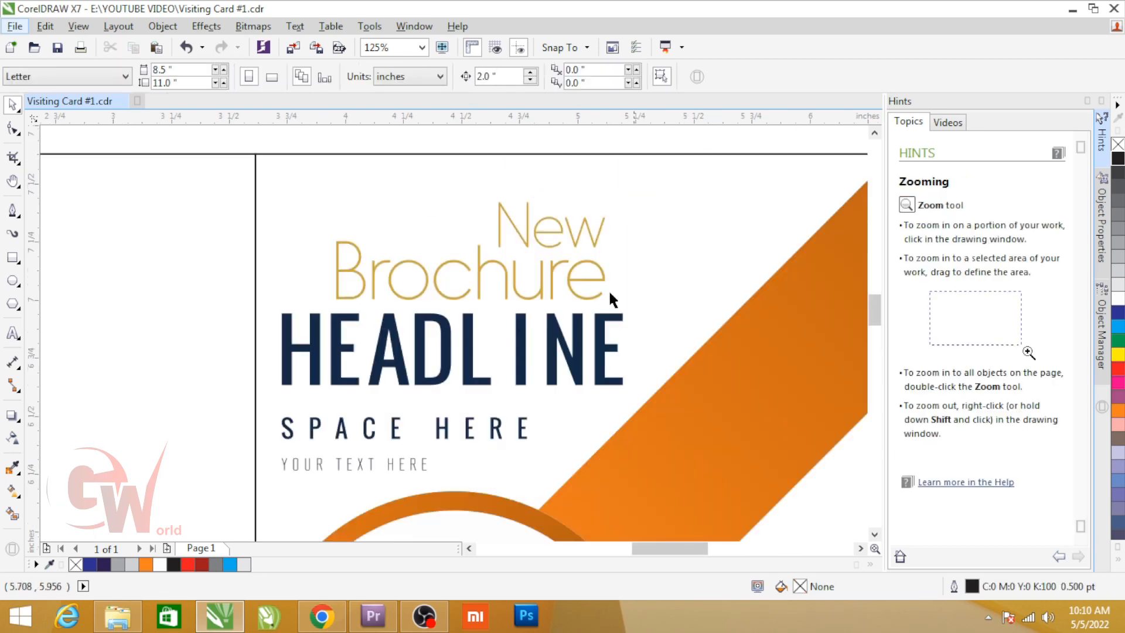
{"action": "key", "text": "space"}
{"action": "left_click", "coordinate": [550, 272]}
{"action": "left_click", "coordinate": [541, 77]}
{"action": "left_click_drag", "start_coordinate": [270, 179], "coordinate": [653, 310]}
{"action": "key", "text": "ctrl+g"}
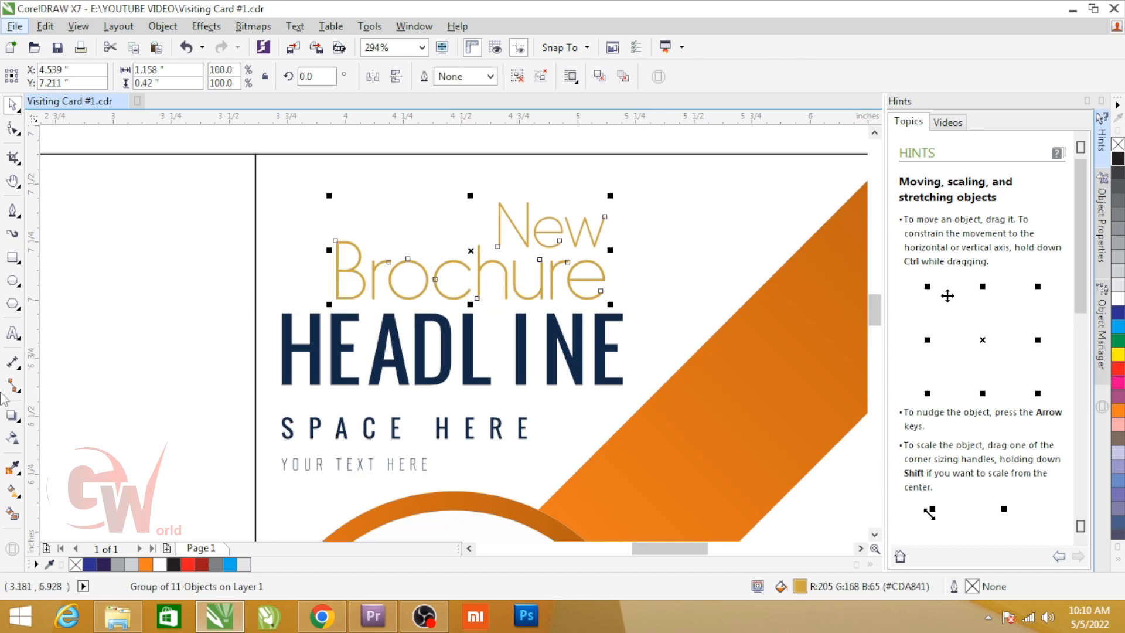
Step: Sample the orange from the diagonal bar and apply it to the "New Brochure" letters
{"action": "left_click", "coordinate": [17, 469]}
{"action": "left_click", "coordinate": [676, 436]}
{"action": "left_click", "coordinate": [580, 296]}
{"action": "scroll", "coordinate": [580, 294], "scroll_direction": "up", "scroll_amount": 3}
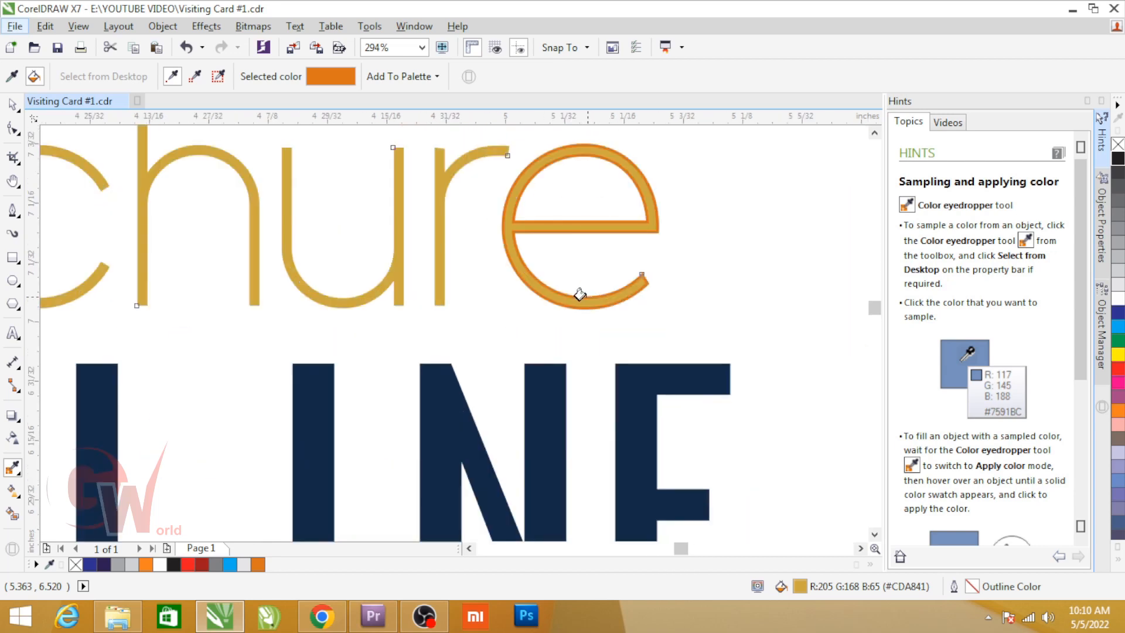
{"action": "left_click", "coordinate": [536, 299]}
{"action": "scroll", "coordinate": [540, 298], "scroll_direction": "down", "scroll_amount": 3}
{"action": "key", "text": "space"}
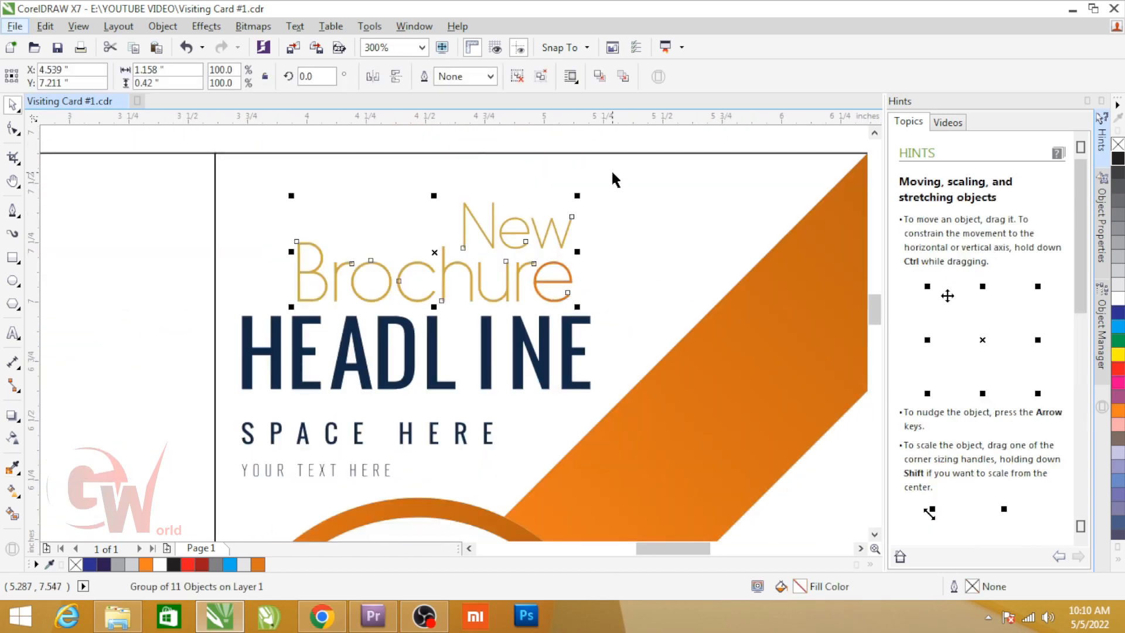
{"action": "scroll", "coordinate": [606, 191], "scroll_direction": "down", "scroll_amount": 2}
{"action": "left_click", "coordinate": [498, 315]}
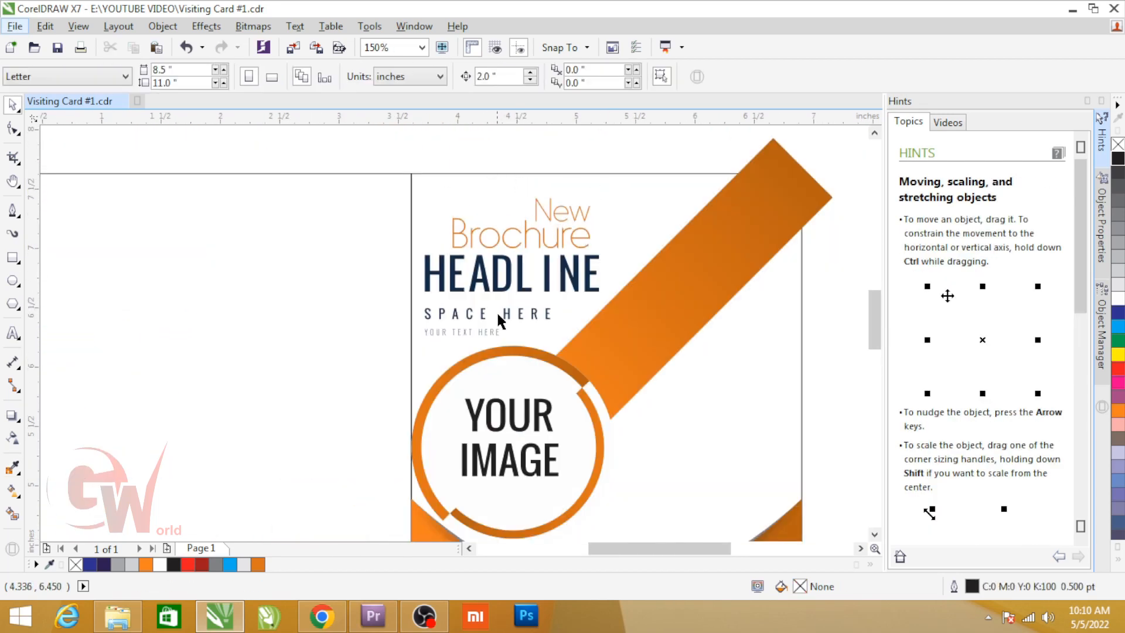
Step: Fill the "HEADLINE" letters with dark blue C94 M91 Y30 K19 and the two smaller text lines below with black
{"action": "left_click", "coordinate": [500, 287]}
{"action": "left_click_drag", "start_coordinate": [399, 245], "coordinate": [642, 307]}
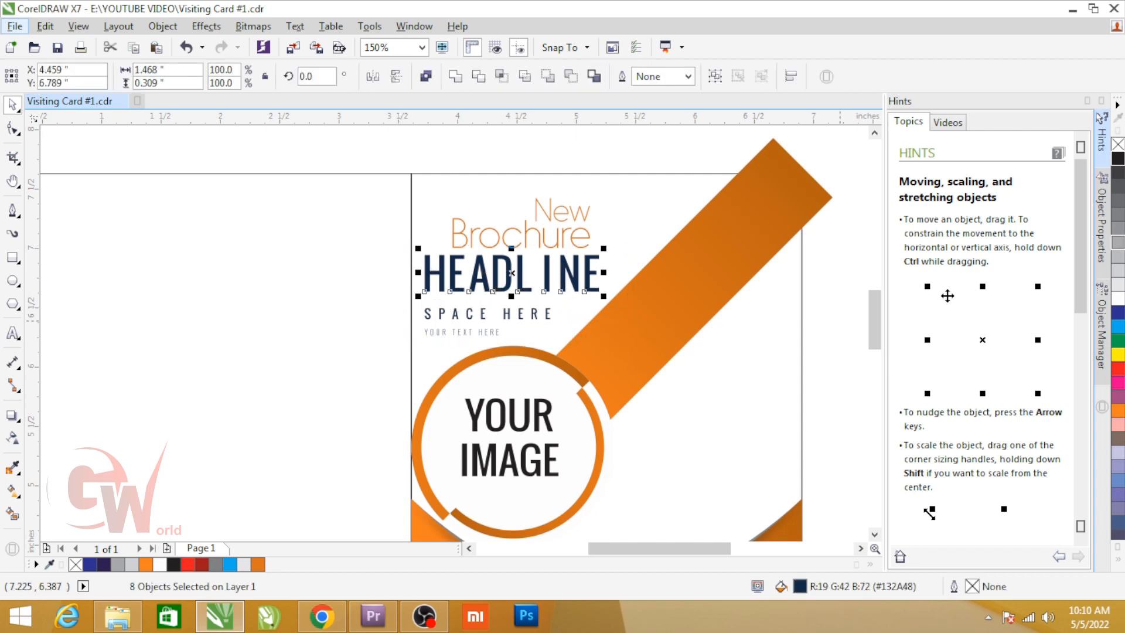
{"action": "left_click", "coordinate": [1117, 315]}
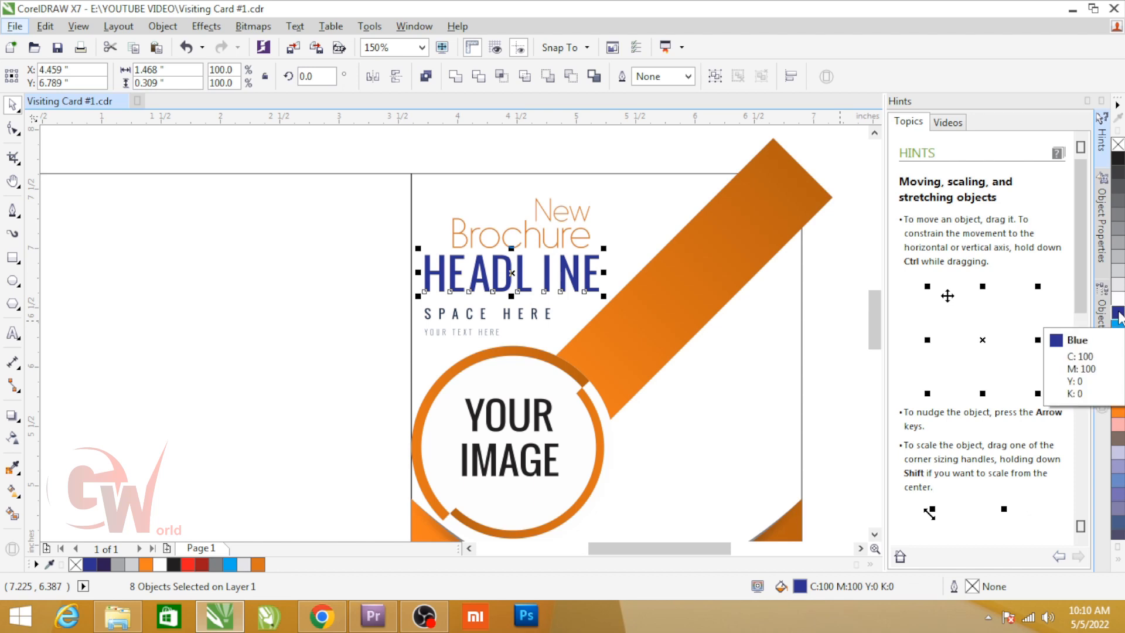
{"action": "key", "text": "shift+F11"}
{"action": "mouse_move", "coordinate": [768, 221]}
{"action": "left_mouse_down"}
{"action": "mouse_move", "coordinate": [754, 235]}
{"action": "mouse_move", "coordinate": [738, 227]}
{"action": "mouse_move", "coordinate": [743, 213]}
{"action": "mouse_move", "coordinate": [710, 208]}
{"action": "left_mouse_up"}
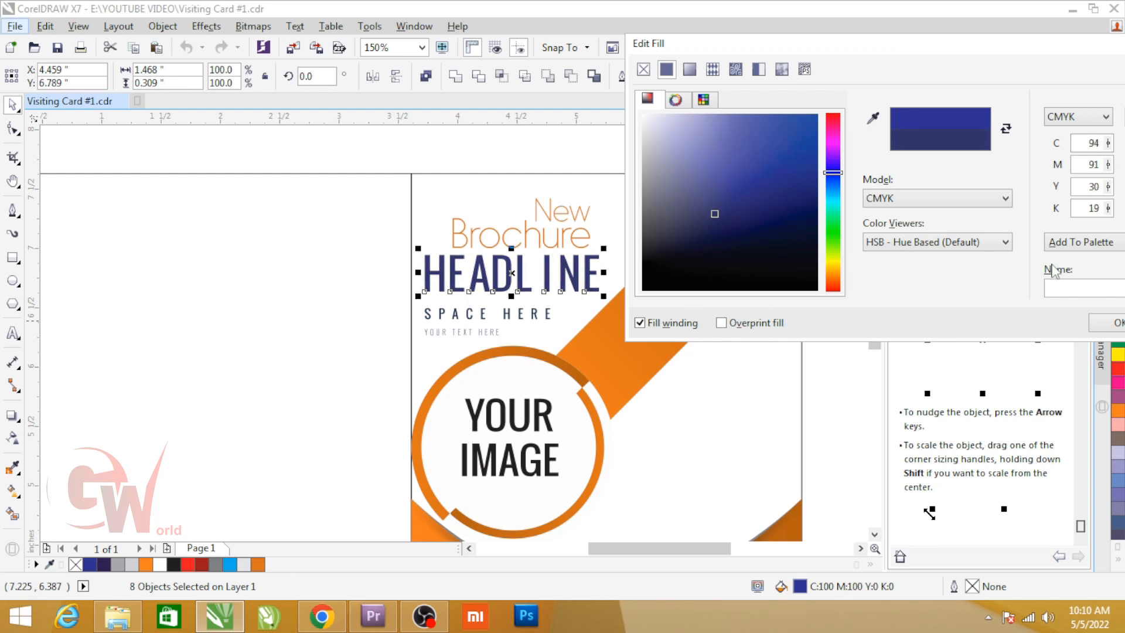
{"action": "left_click", "coordinate": [1102, 324]}
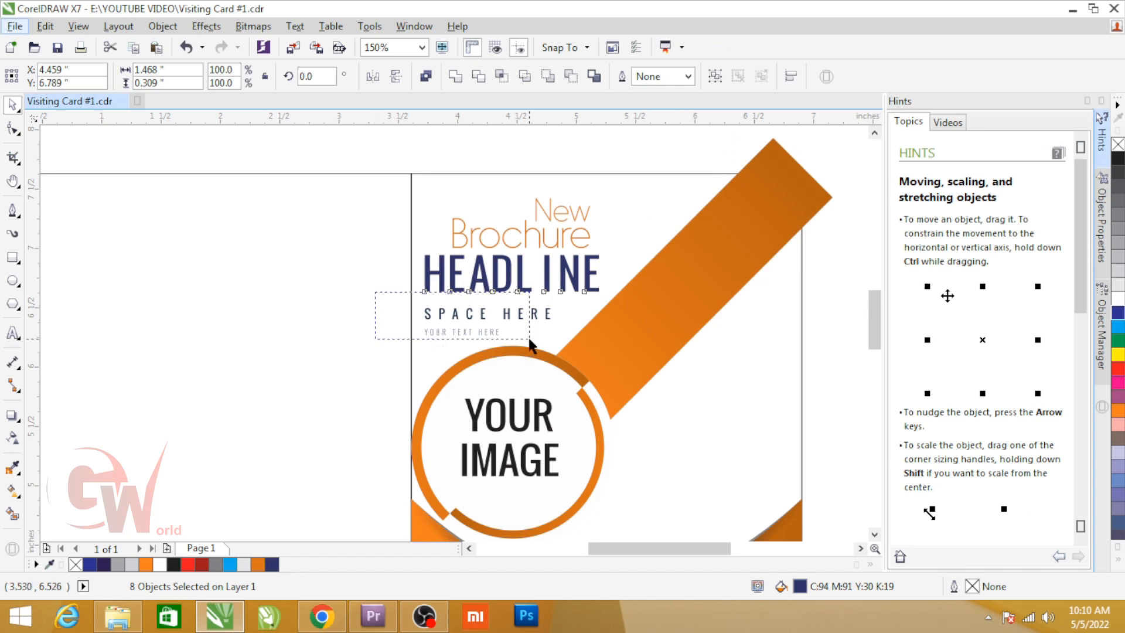
{"action": "left_click_drag", "start_coordinate": [530, 345], "coordinate": [530, 345]}
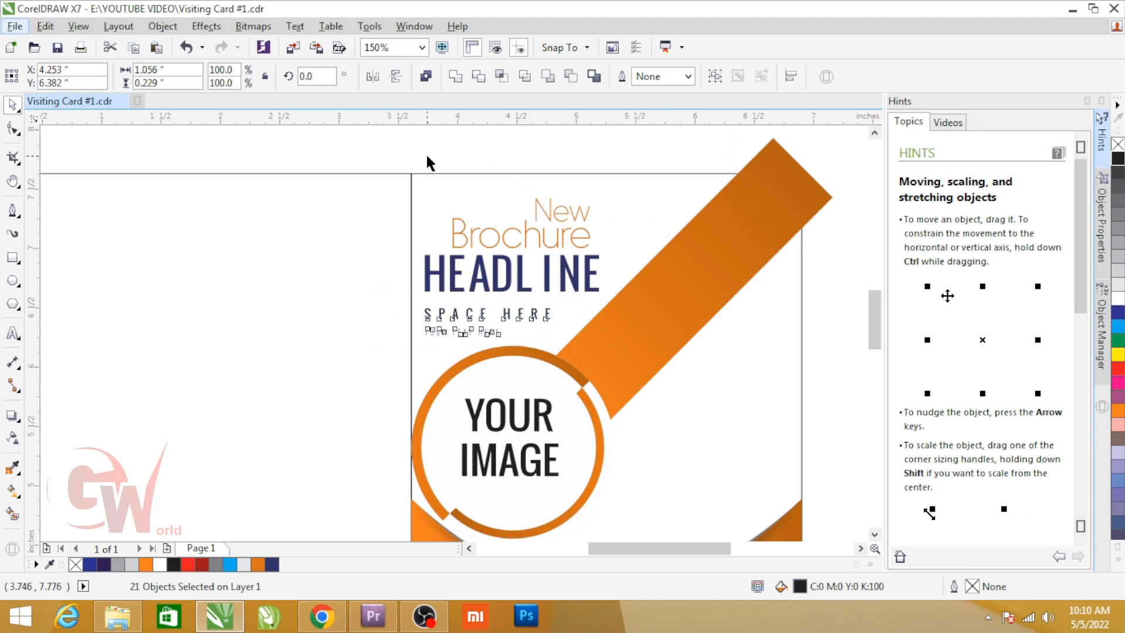
{"action": "left_click", "coordinate": [426, 153]}
Step: PowerClip the orange band, diagonal bar, circles and texts inside the right panel's rectangle
{"action": "scroll", "coordinate": [479, 232], "scroll_direction": "down", "scroll_amount": 2}
{"action": "left_click_drag", "start_coordinate": [360, 523], "coordinate": [360, 525]}
{"action": "left_click", "coordinate": [604, 322], "text": "shift"}
{"action": "key", "text": "alt+c"}
{"action": "key", "text": "w"}
{"action": "key", "text": "p"}
{"action": "left_click", "coordinate": [604, 321]}
{"action": "left_click", "coordinate": [686, 357]}
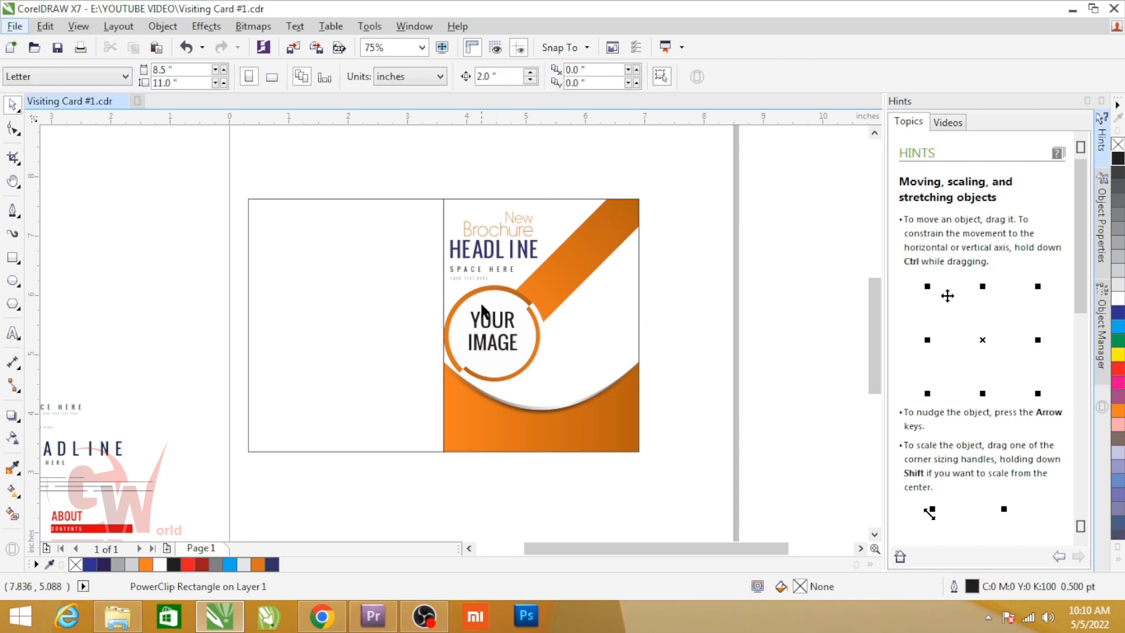
{"action": "scroll", "coordinate": [479, 310], "scroll_direction": "down", "scroll_amount": 2}
{"action": "scroll", "coordinate": [483, 317], "scroll_direction": "up", "scroll_amount": 2}
{"action": "scroll", "coordinate": [242, 377], "scroll_direction": "down", "scroll_amount": 2}
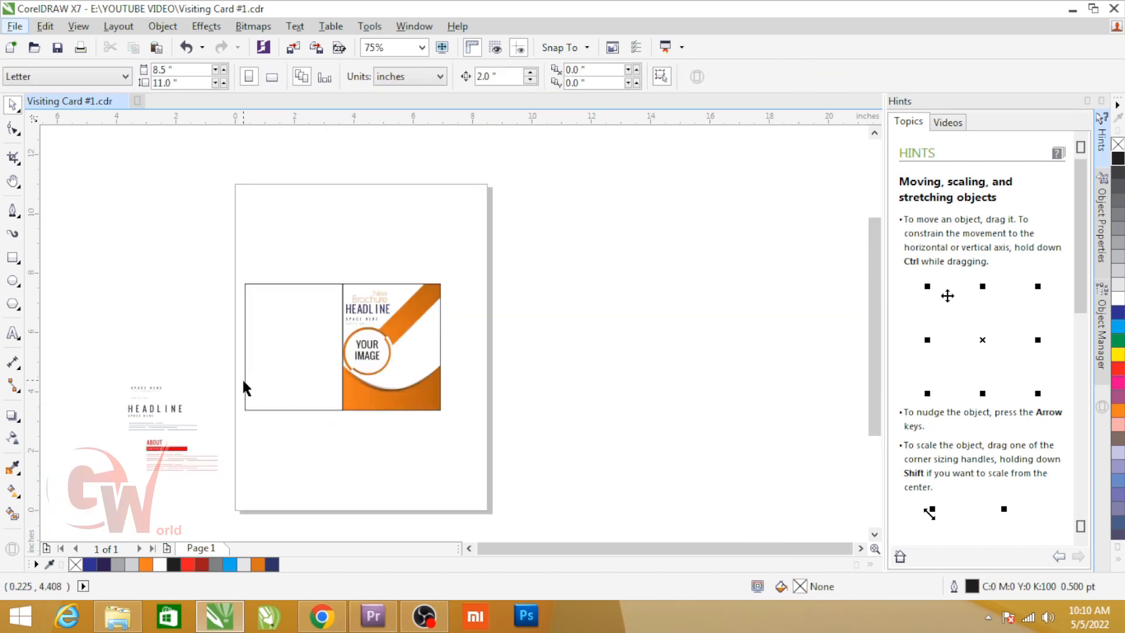
{"action": "scroll", "coordinate": [203, 423], "scroll_direction": "up", "scroll_amount": 2}
{"action": "left_click", "coordinate": [13, 211]}
{"action": "left_click", "coordinate": [713, 161]}
{"action": "left_click_drag", "start_coordinate": [600, 306], "coordinate": [544, 333]}
{"action": "scroll", "coordinate": [581, 327], "scroll_direction": "up", "scroll_amount": 2}
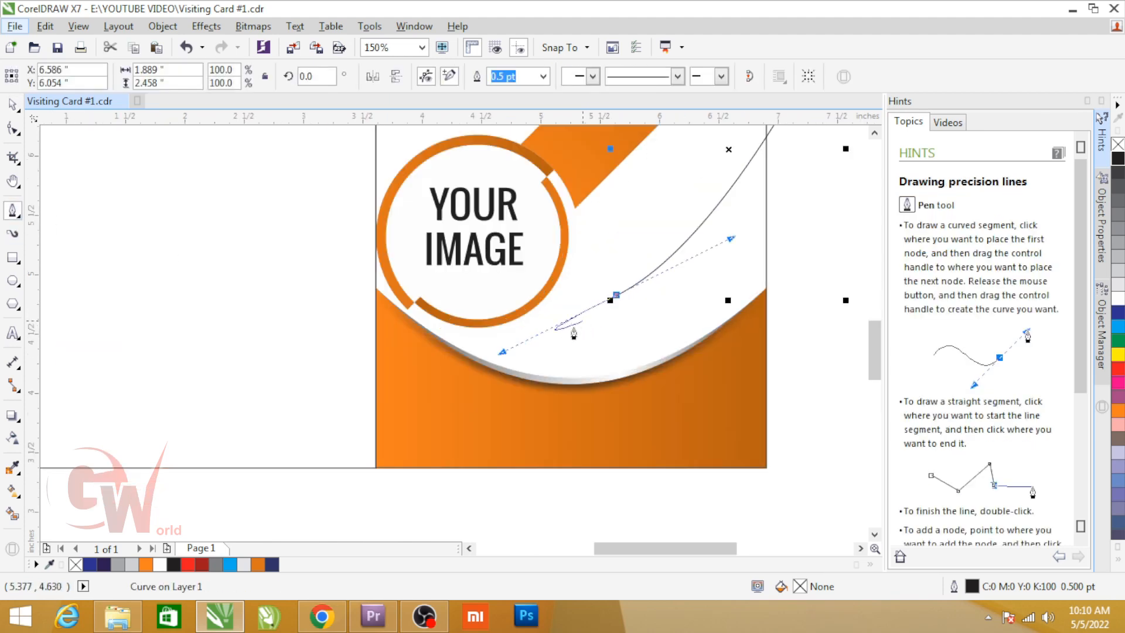
{"action": "key", "text": "ctrl+z"}
Step: Draw a closed curved wing shape about 2.8 × 2.7 in, sweeping from below the circle up past the right panel's outer edge
{"action": "scroll", "coordinate": [687, 314], "scroll_direction": "down", "scroll_amount": 2}
{"action": "left_click", "coordinate": [751, 180]}
{"action": "left_click_drag", "start_coordinate": [586, 335], "coordinate": [472, 354]}
{"action": "left_click", "coordinate": [587, 336]}
{"action": "left_click_drag", "start_coordinate": [750, 295], "coordinate": [668, 233]}
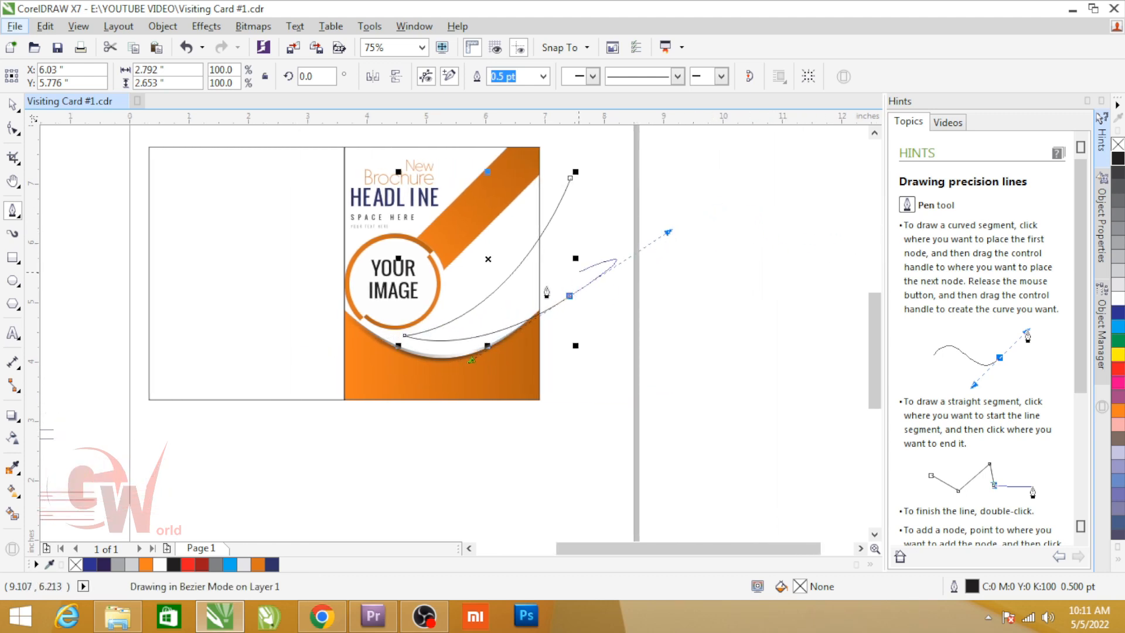
{"action": "left_click", "coordinate": [569, 178]}
{"action": "key", "text": "space"}
Step: PowerClip the new curved wing shape inside the right panel's rectangle
{"action": "left_click", "coordinate": [515, 366]}
{"action": "left_click", "coordinate": [519, 351], "text": "ctrl"}
{"action": "left_click", "coordinate": [568, 356], "text": "ctrl"}
{"action": "left_click", "coordinate": [553, 282]}
{"action": "key", "text": "alt+j"}
{"action": "key", "text": "w"}
{"action": "key", "text": "p"}
{"action": "left_click", "coordinate": [513, 367]}
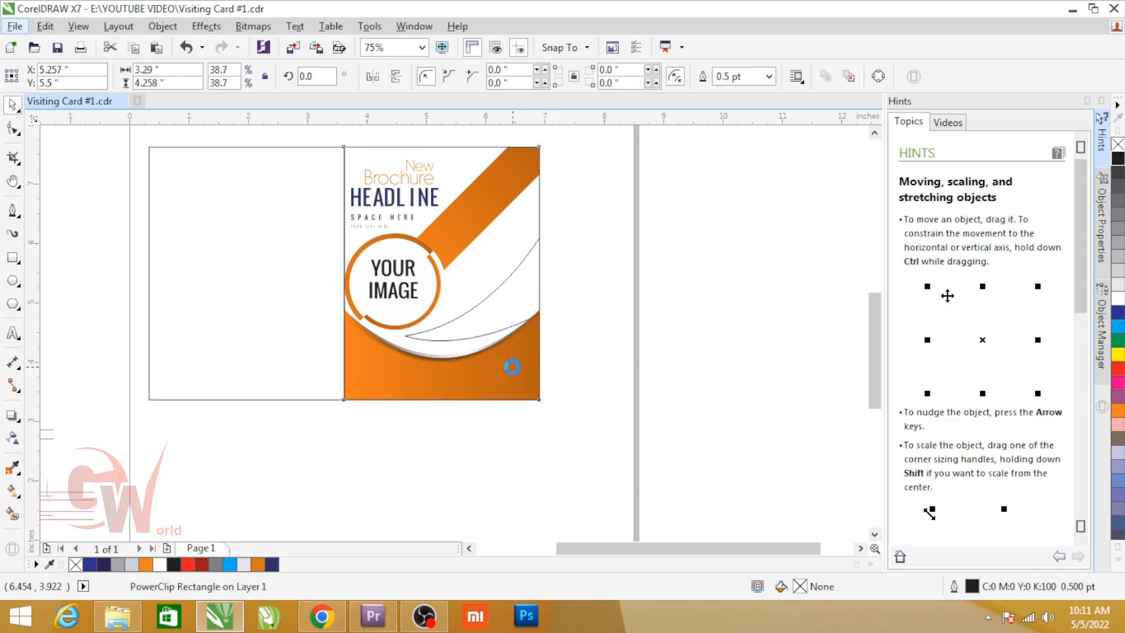
Step: Open the right panel's PowerClip contents, and give the wing shape the orange gradient fill with no outline
{"action": "left_click", "coordinate": [513, 367], "text": "ctrl"}
{"action": "left_click", "coordinate": [500, 205]}
{"action": "left_click_drag", "start_coordinate": [520, 231], "coordinate": [556, 296]}
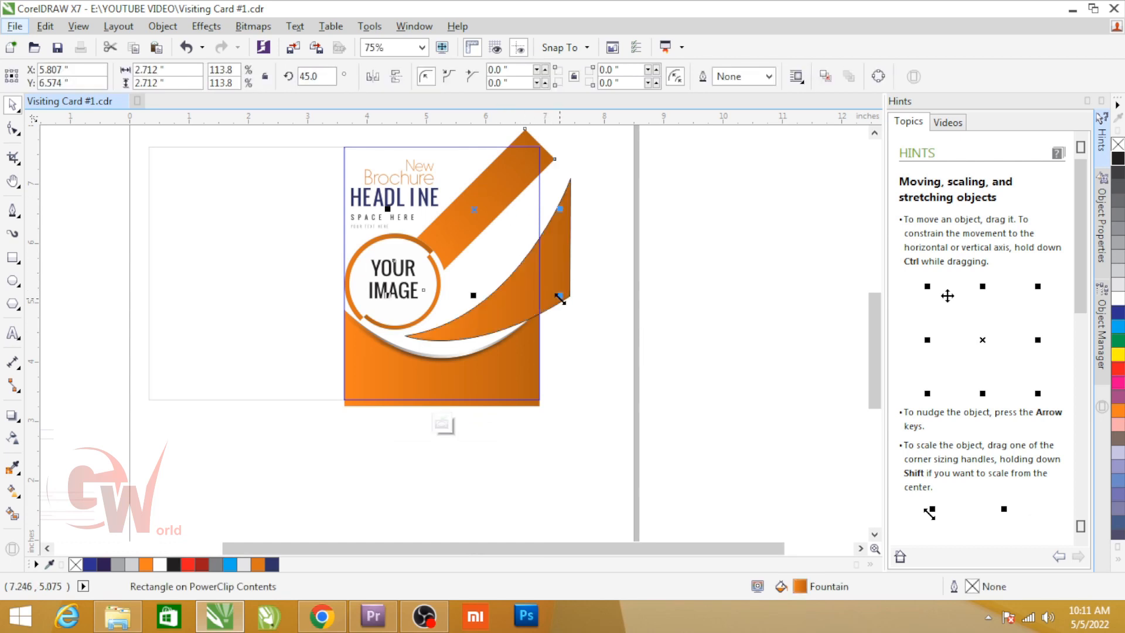
{"action": "left_click", "coordinate": [559, 275]}
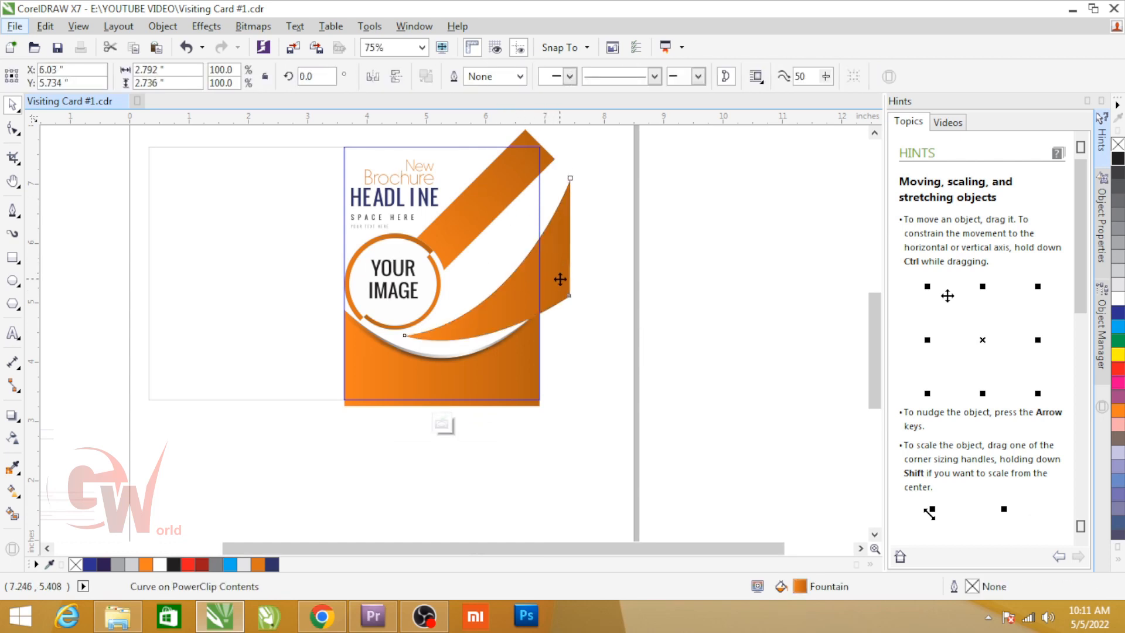
Step: Reshape the orange wing with the Shape tool, raising its lower outer node slightly and bending its lower edge into a fuller curve
{"action": "left_click", "coordinate": [558, 279]}
{"action": "key", "text": "F10"}
{"action": "left_click_drag", "start_coordinate": [569, 290], "coordinate": [566, 280]}
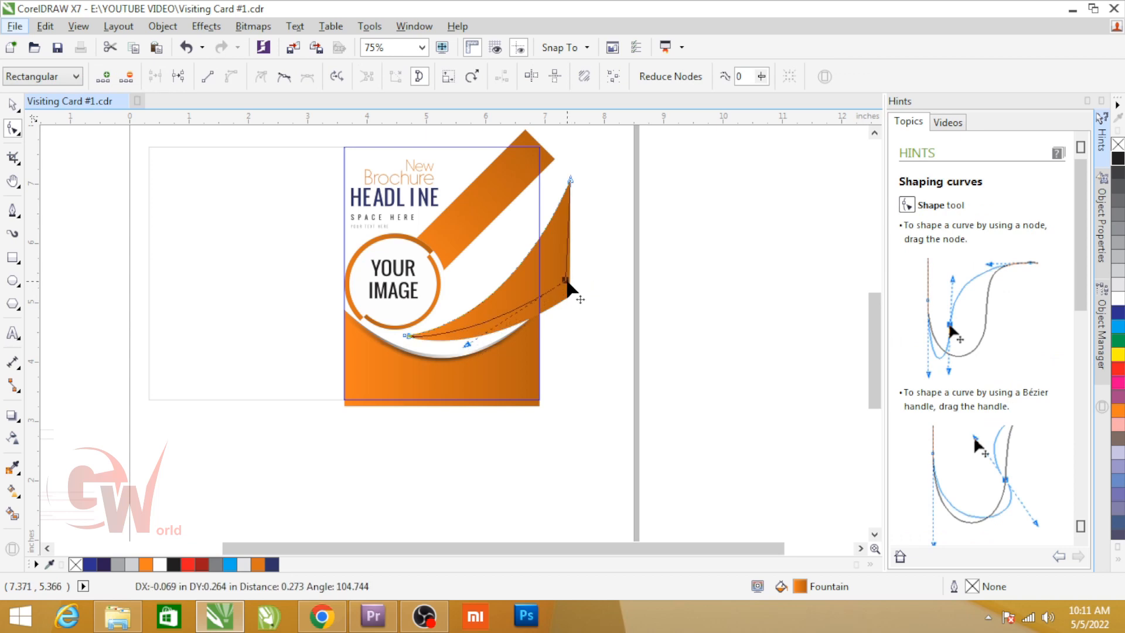
{"action": "left_click_drag", "start_coordinate": [465, 344], "coordinate": [476, 374]}
{"action": "left_click", "coordinate": [523, 283]}
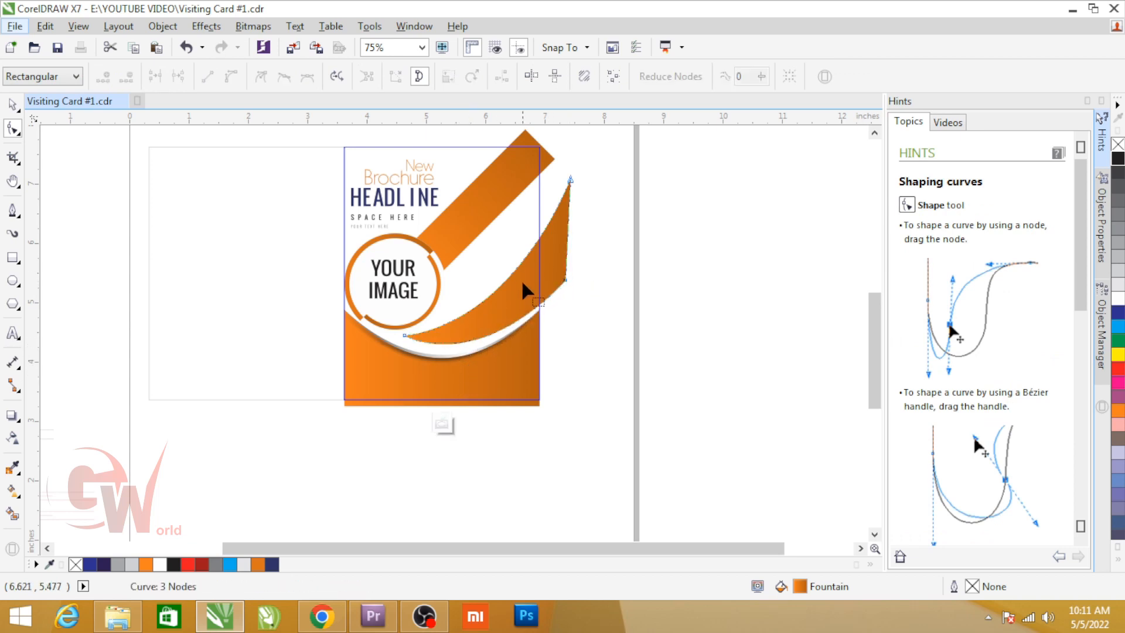
{"action": "left_click", "coordinate": [569, 178]}
{"action": "left_click_drag", "start_coordinate": [516, 320], "coordinate": [506, 336]}
{"action": "key", "text": "space"}
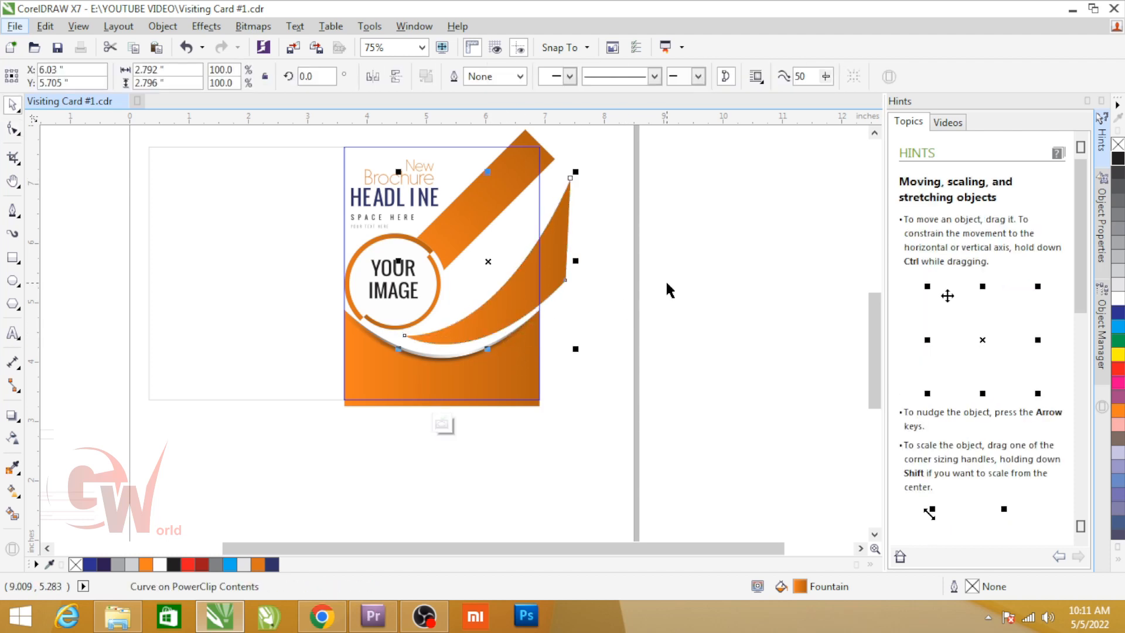
{"action": "left_click", "coordinate": [669, 289]}
Step: Create a copy of the orange wing skewed upward, so that it rises above the original wing
{"action": "left_click", "coordinate": [567, 273]}
{"action": "left_click_drag", "start_coordinate": [567, 273], "coordinate": [558, 200]}
{"action": "key", "text": "ctrl+z"}
{"action": "left_click", "coordinate": [566, 258]}
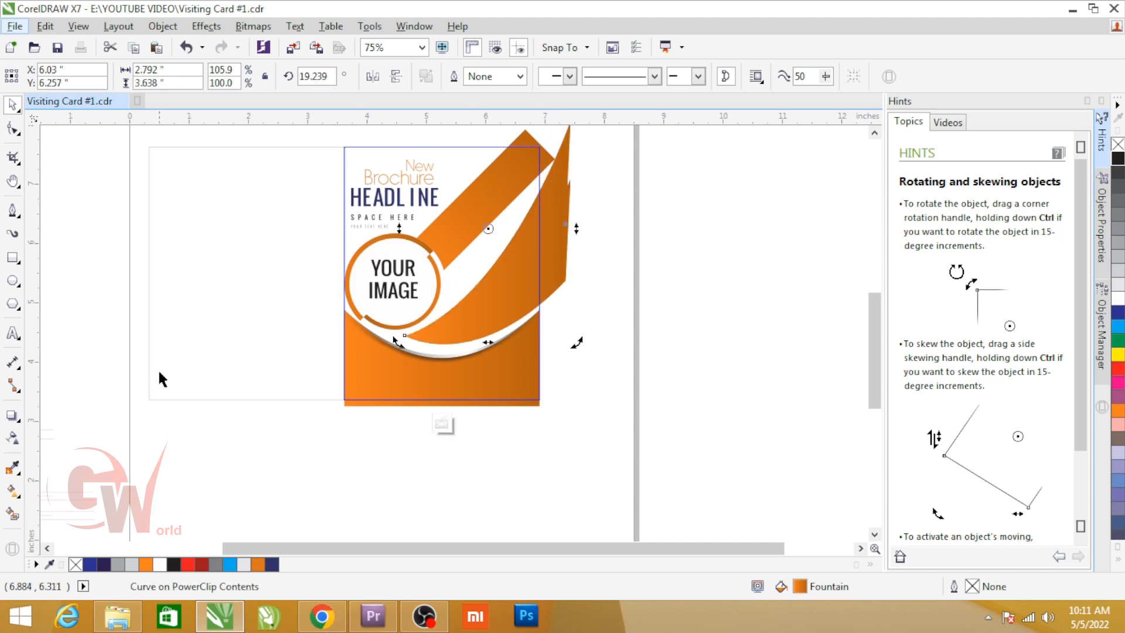
Step: Apply a uniform transparency to the skewed wing copy so it shows as a pale orange sweep
{"action": "left_click", "coordinate": [12, 437]}
{"action": "left_click", "coordinate": [35, 76]}
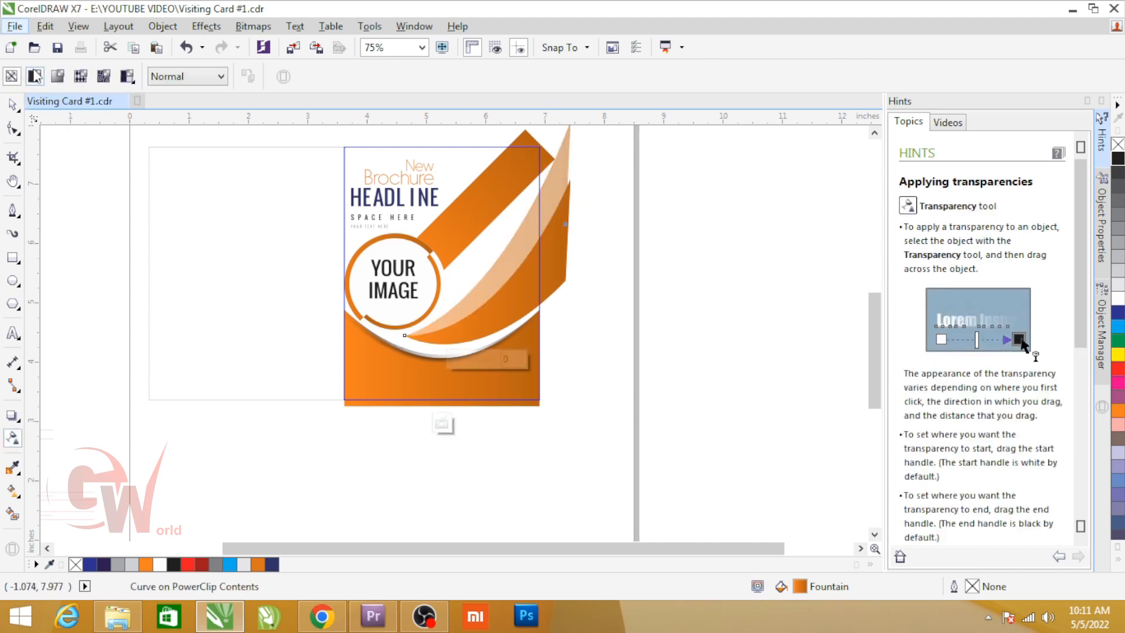
{"action": "left_click_drag", "start_coordinate": [376, 80], "coordinate": [387, 84]}
{"action": "key", "text": "space"}
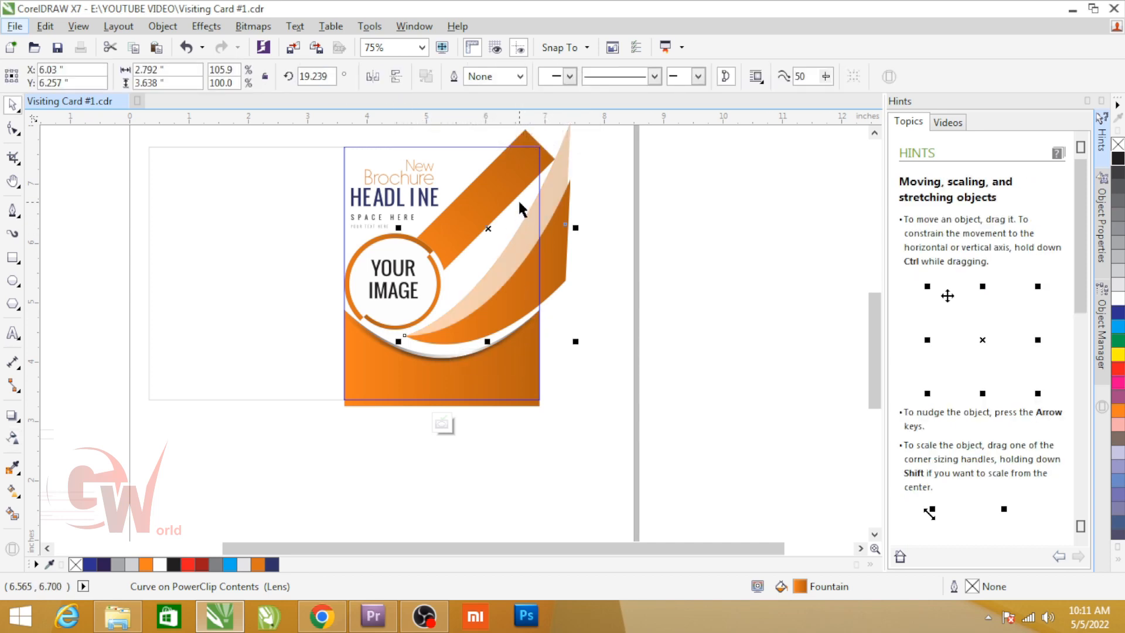
Step: Redirect the gradients of the pale and orange wings diagonally down toward their tips, and finish editing the right panel's PowerClip contents
{"action": "scroll", "coordinate": [515, 298], "scroll_direction": "up", "scroll_amount": 2}
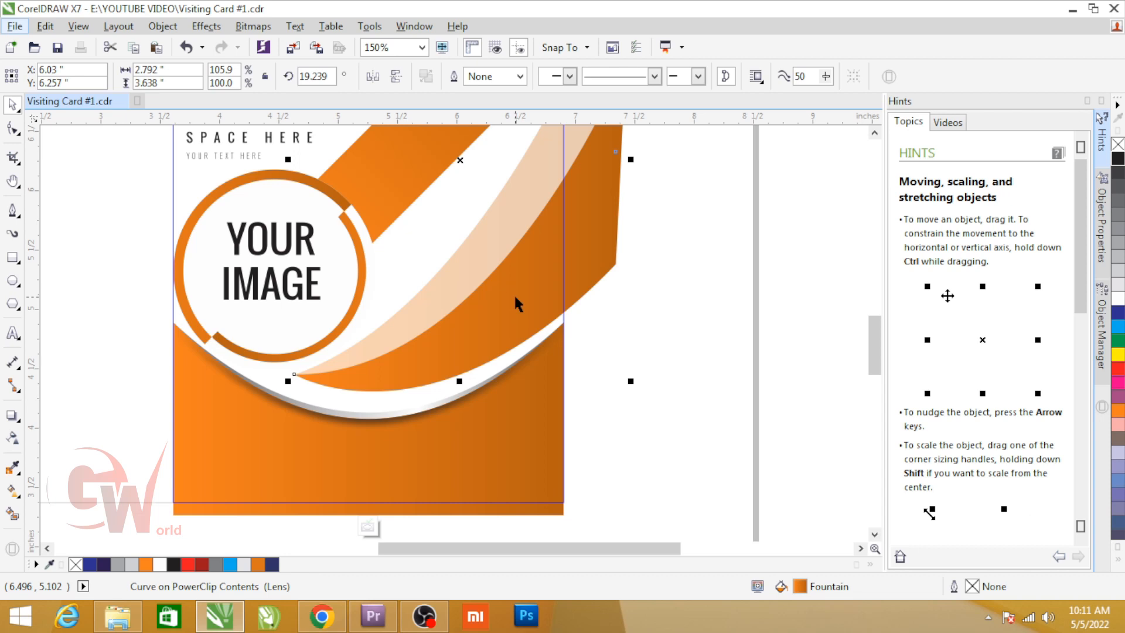
{"action": "key", "text": "g"}
{"action": "left_click_drag", "start_coordinate": [561, 168], "coordinate": [363, 344]}
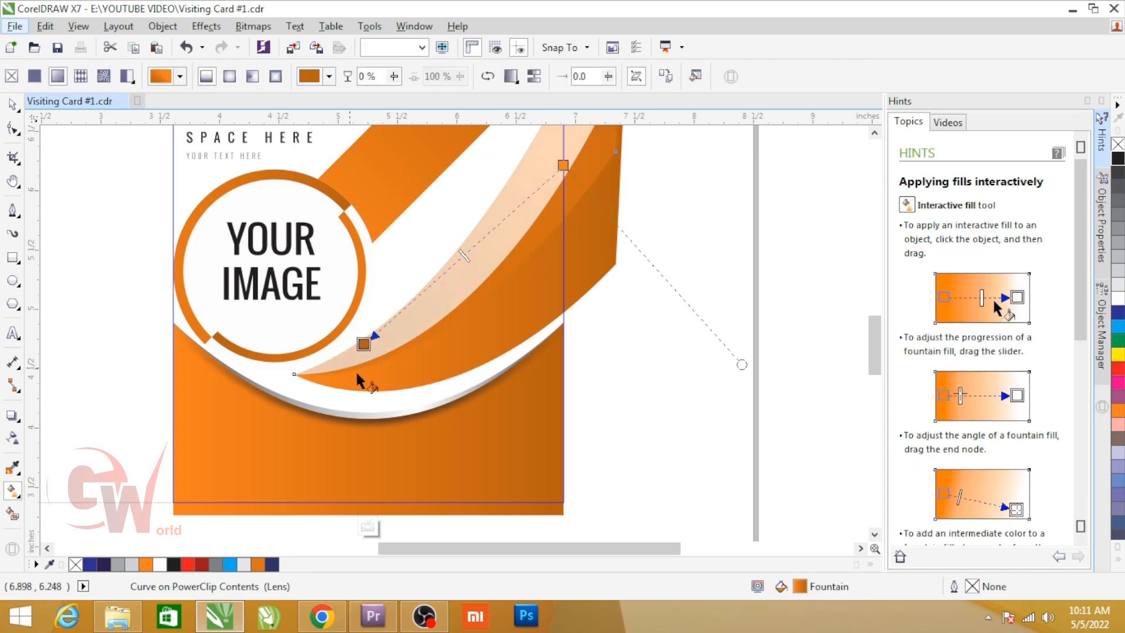
{"action": "left_click_drag", "start_coordinate": [468, 314], "coordinate": [353, 382]}
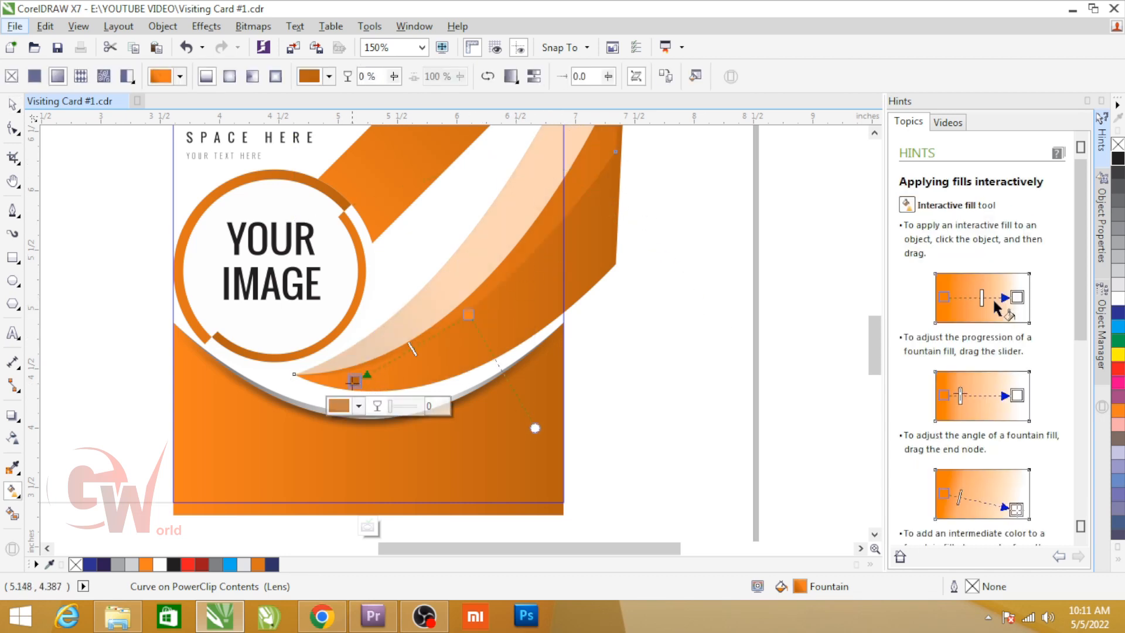
{"action": "key", "text": "space"}
{"action": "left_click", "coordinate": [663, 296], "text": "ctrl"}
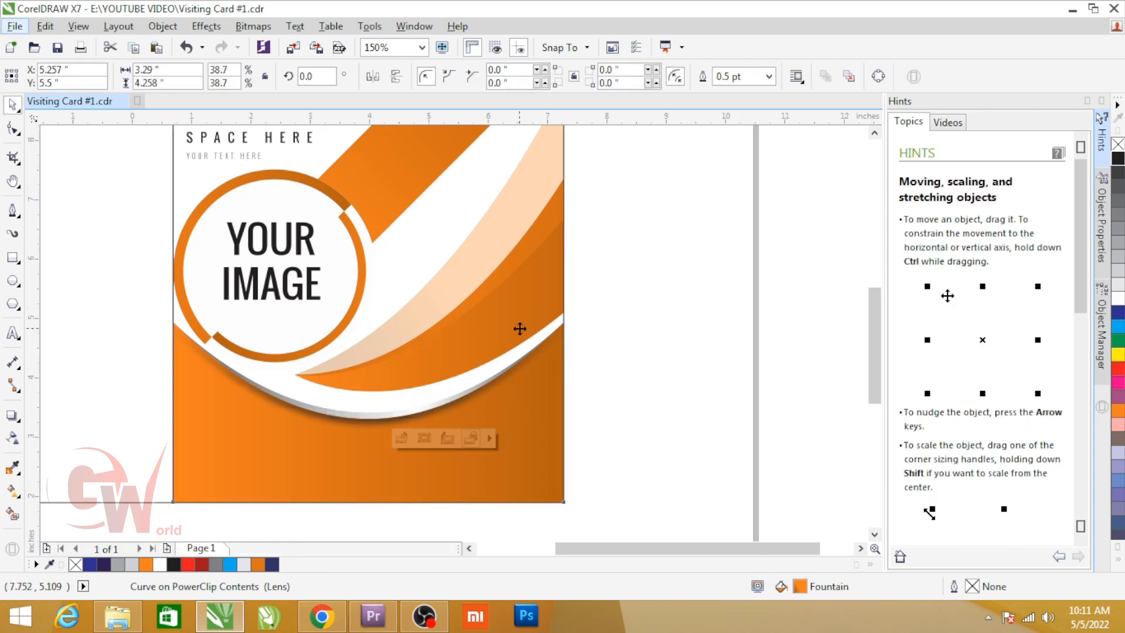
{"action": "scroll", "coordinate": [519, 328], "scroll_direction": "down", "scroll_amount": 1}
{"action": "left_click", "coordinate": [605, 338]}
Step: Create a horizontally mirrored copy of the right panel over the empty left panel
{"action": "left_click", "coordinate": [321, 291]}
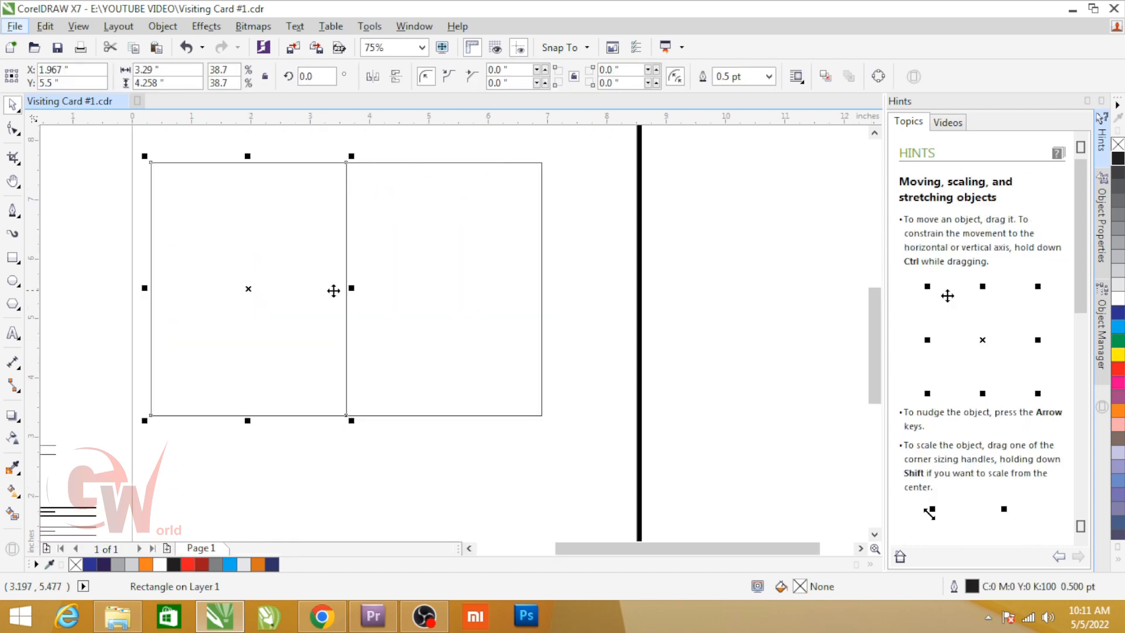
{"action": "left_click", "coordinate": [459, 243]}
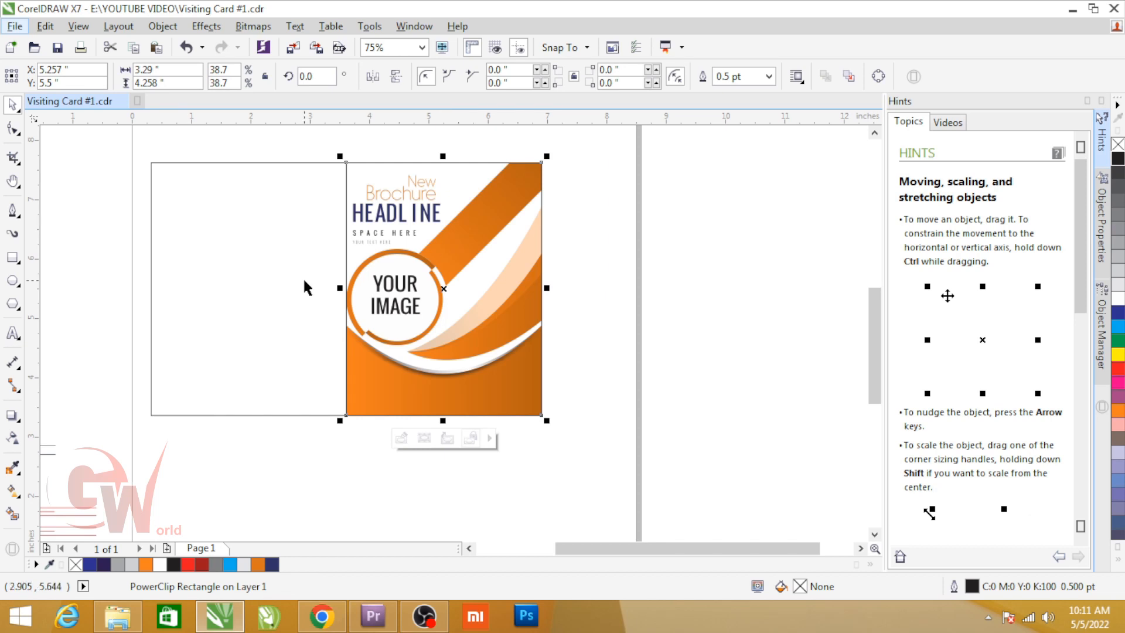
{"action": "left_click_drag", "start_coordinate": [547, 288], "coordinate": [237, 315]}
{"action": "right_click", "coordinate": [237, 315]}
{"action": "left_click", "coordinate": [209, 283]}
Step: Open the mirrored left panel's PowerClip contents, and delete the image circle with its arcs, the diagonal bar and the mirrored headline texts
{"action": "double_click", "coordinate": [230, 265]}
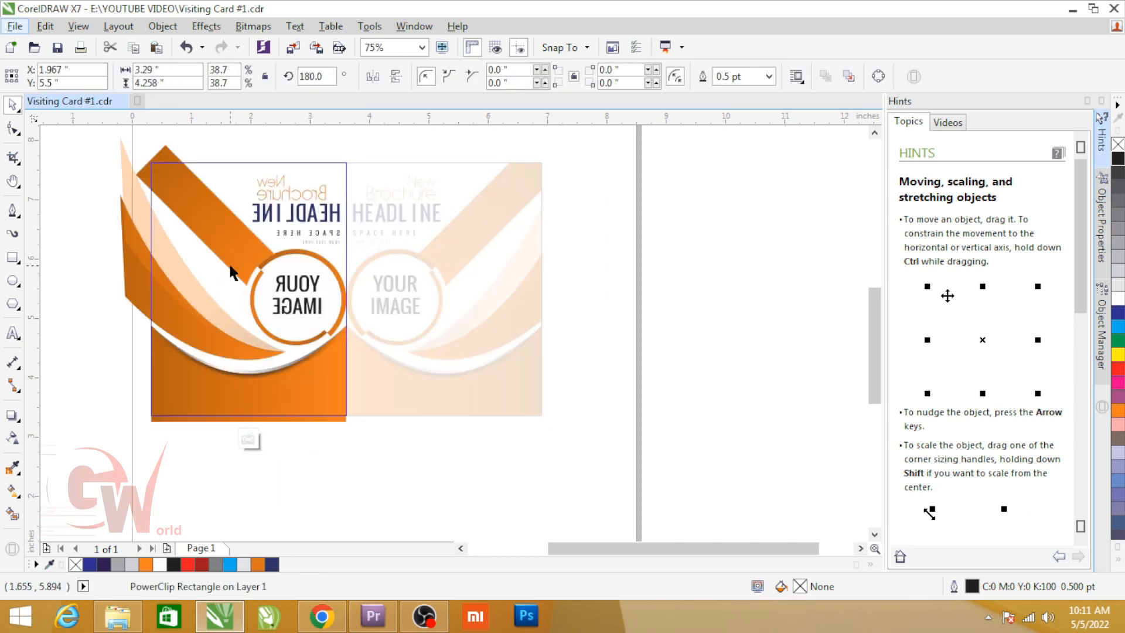
{"action": "left_click", "coordinate": [287, 283]}
{"action": "key", "text": "Delete"}
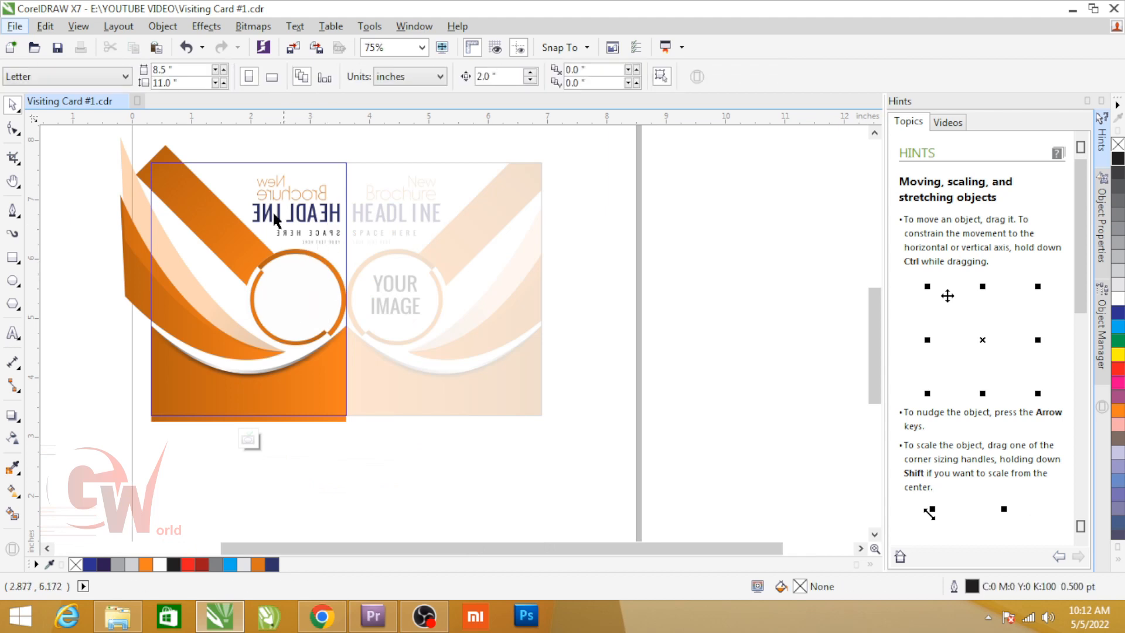
{"action": "left_click", "coordinate": [337, 303]}
{"action": "key", "text": "Delete"}
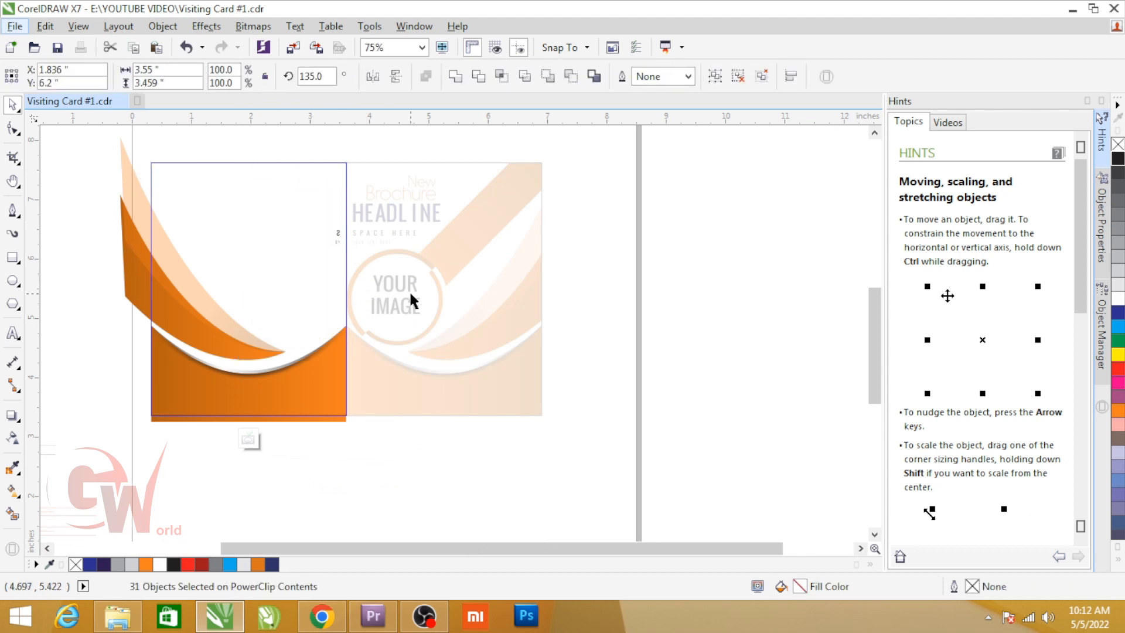
Step: Delete the leftover fragments of mirrored text from the left panel's contents and finish editing the PowerClip
{"action": "left_click", "coordinate": [408, 290], "text": "ctrl"}
{"action": "scroll", "coordinate": [346, 309], "scroll_direction": "down", "scroll_amount": 1}
{"action": "key", "text": "F2"}
{"action": "left_click_drag", "start_coordinate": [171, 241], "coordinate": [473, 341]}
{"action": "left_click", "coordinate": [418, 280], "text": "ctrl"}
{"action": "left_click_drag", "start_coordinate": [466, 246], "coordinate": [577, 336]}
{"action": "key", "text": "Delete"}
{"action": "left_click", "coordinate": [576, 336], "text": "ctrl"}
{"action": "scroll", "coordinate": [220, 311], "scroll_direction": "down", "scroll_amount": 2}
{"action": "scroll", "coordinate": [232, 319], "scroll_direction": "up", "scroll_amount": 2}
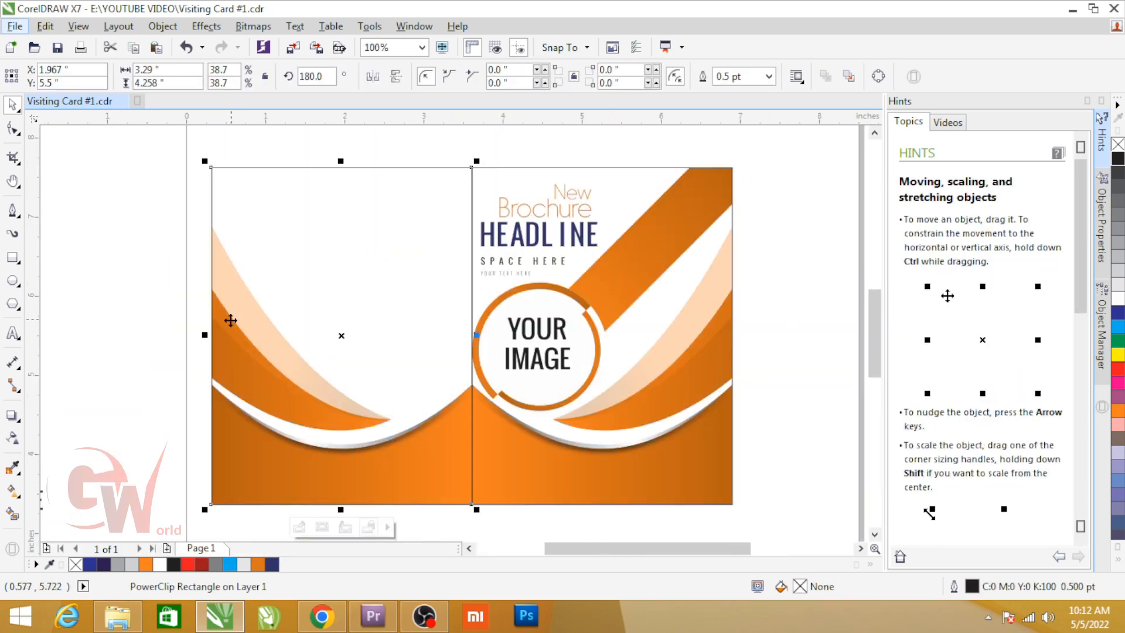
Step: Move the red ABOUT / CONTENTS text block from beside the page to just below the left panel
{"action": "scroll", "coordinate": [181, 390], "scroll_direction": "down", "scroll_amount": 1}
{"action": "left_click_drag", "start_coordinate": [427, 233], "coordinate": [5, 547]}
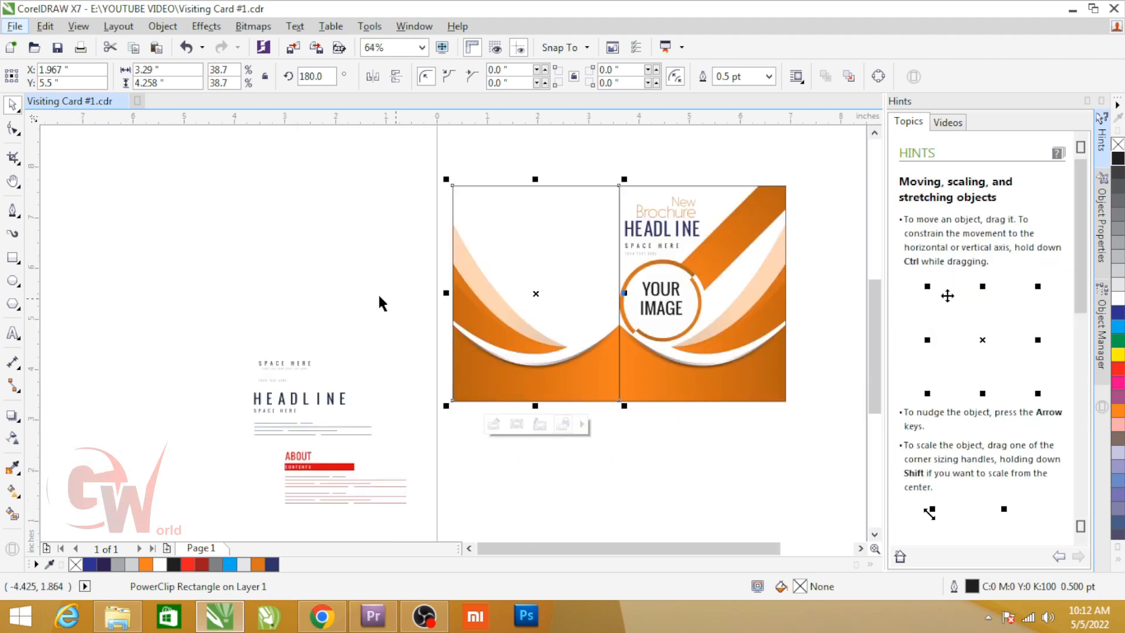
{"action": "left_click_drag", "start_coordinate": [270, 444], "coordinate": [431, 526]}
{"action": "left_click_drag", "start_coordinate": [335, 468], "coordinate": [490, 475]}
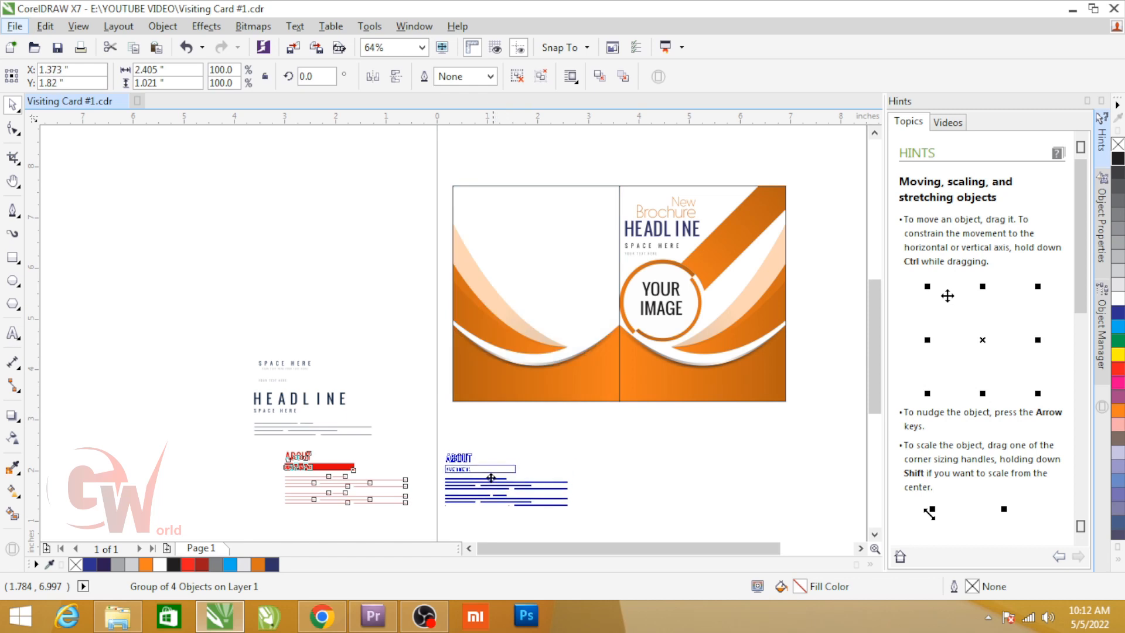
Step: Delete the remaining SPACE HERE and HEADLINE sample texts beside the page
{"action": "left_click", "coordinate": [661, 223]}
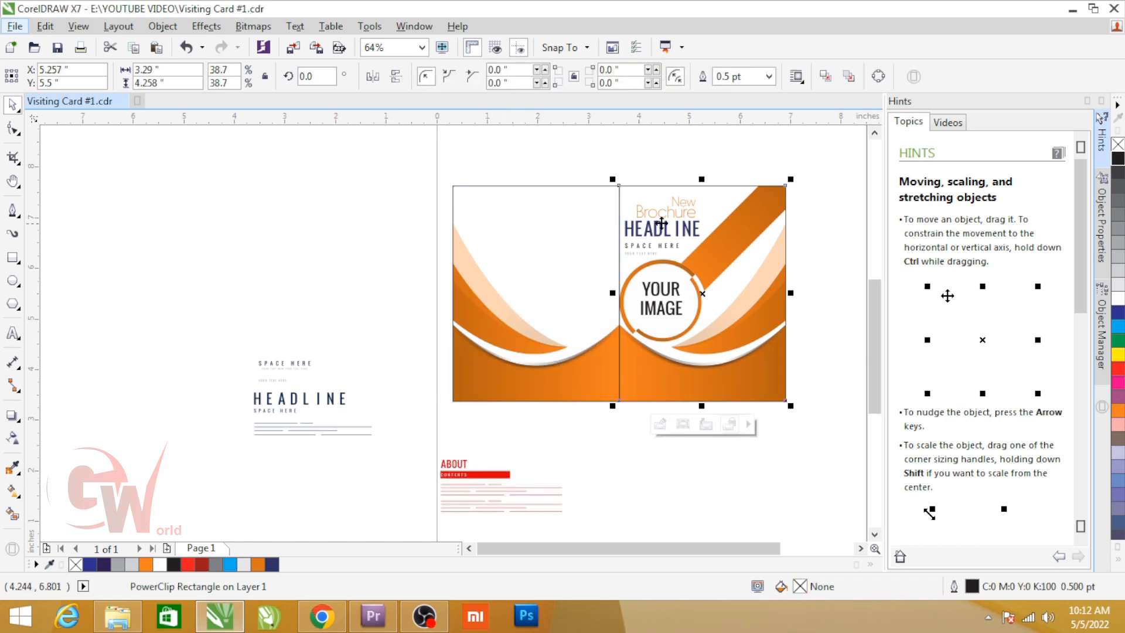
{"action": "left_click_drag", "start_coordinate": [242, 339], "coordinate": [394, 453]}
{"action": "key", "text": "Delete"}
Step: Extract the artwork from a copy of the right panel beside the page, delete everything except the headline texts, and group them
{"action": "left_click_drag", "start_coordinate": [682, 233], "coordinate": [149, 298]}
{"action": "left_click", "coordinate": [200, 215]}
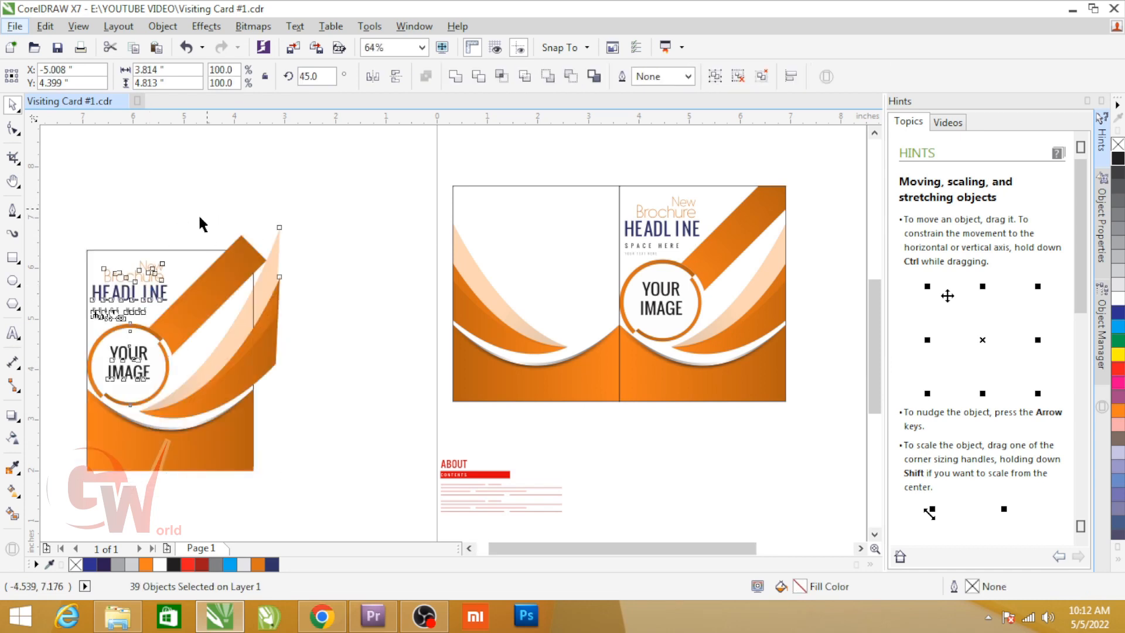
{"action": "left_click_drag", "start_coordinate": [80, 337], "coordinate": [77, 340]}
{"action": "key", "text": "Delete"}
{"action": "left_click", "coordinate": [239, 336]}
{"action": "key", "text": "Delete"}
{"action": "left_click_drag", "start_coordinate": [215, 199], "coordinate": [61, 339]}
{"action": "key", "text": "ctrl+g"}
Step: Place the grouped headline texts in the white upper area of the left panel and centre them horizontally on the panel
{"action": "left_click_drag", "start_coordinate": [129, 306], "coordinate": [536, 257]}
{"action": "left_click", "coordinate": [546, 294], "text": "shift"}
{"action": "key", "text": "c"}
{"action": "left_click", "coordinate": [544, 294], "text": "shift"}
Step: Ungroup the ABOUT / CONTENTS text block and delete the filler text lines below its red bar
{"action": "key", "text": "F2"}
{"action": "left_click_drag", "start_coordinate": [405, 229], "coordinate": [633, 508]}
{"action": "left_click", "coordinate": [396, 493]}
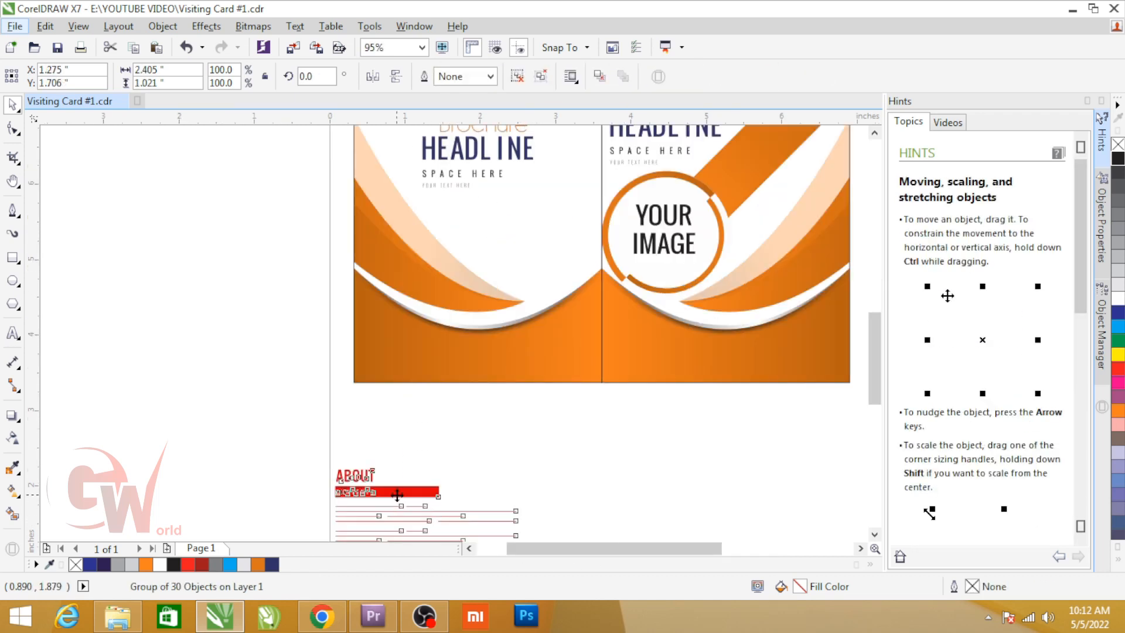
{"action": "left_click", "coordinate": [540, 77]}
{"action": "left_click_drag", "start_coordinate": [301, 447], "coordinate": [459, 499]}
{"action": "left_click", "coordinate": [391, 490], "text": "ctrl"}
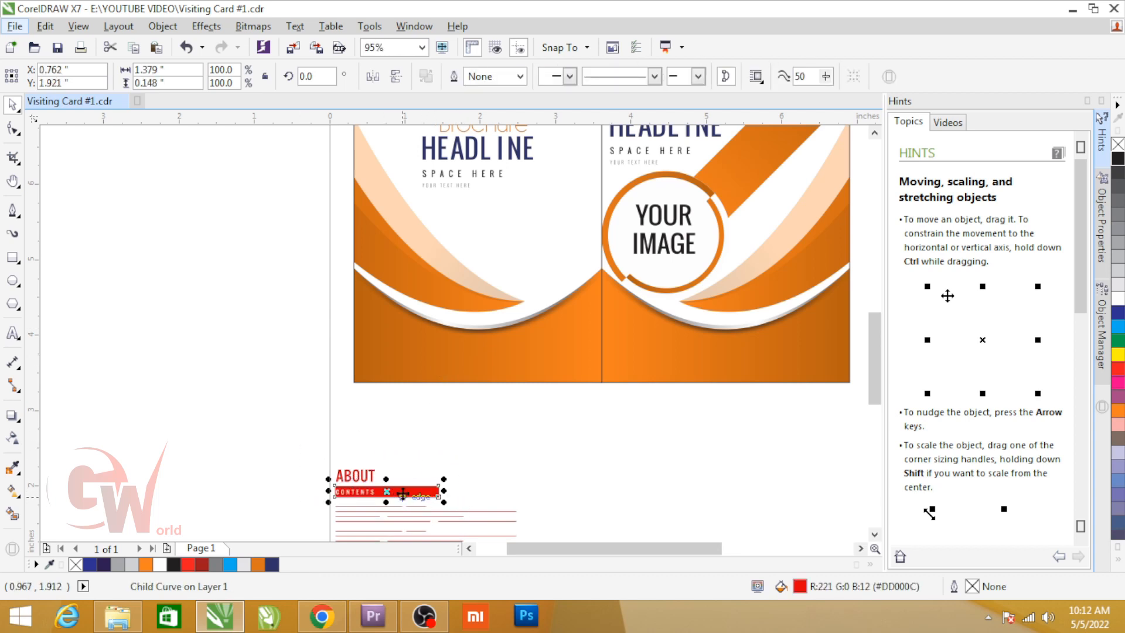
{"action": "key", "text": "ctrl+z"}
{"action": "left_click_drag", "start_coordinate": [296, 451], "coordinate": [485, 517]}
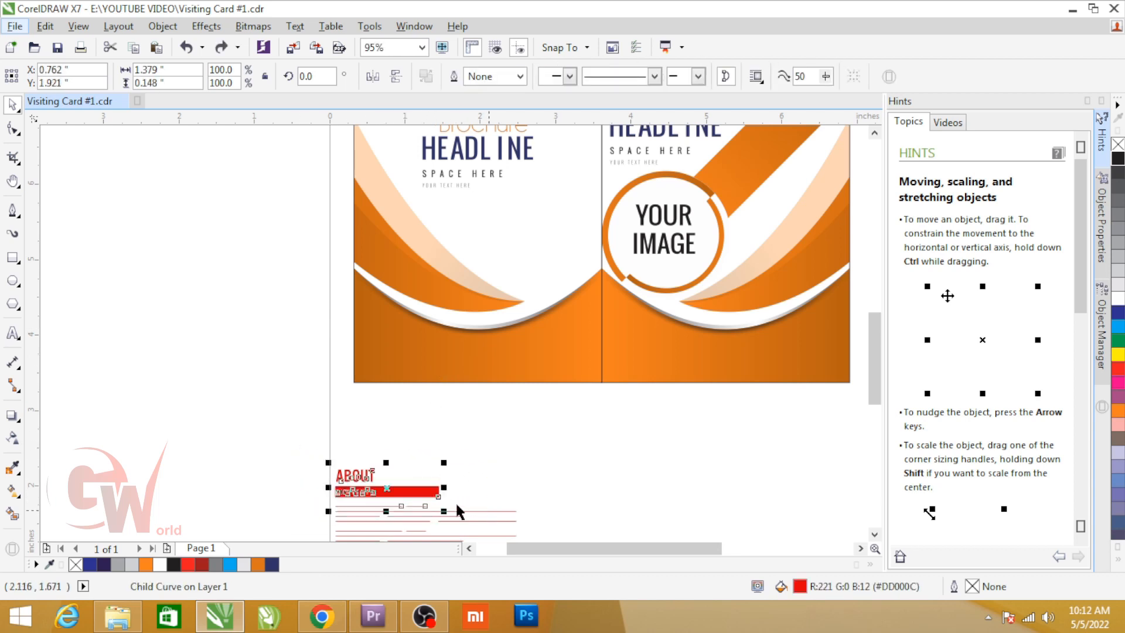
{"action": "left_click_drag", "start_coordinate": [330, 502], "coordinate": [533, 557]}
{"action": "key", "text": "Delete"}
Step: Group the ABOUT / CONTENTS label with its red bar and move it into the left panel's lower-left corner
{"action": "left_click_drag", "start_coordinate": [494, 373], "coordinate": [300, 497]}
{"action": "key", "text": "ctrl+g"}
{"action": "left_click_drag", "start_coordinate": [386, 463], "coordinate": [409, 325]}
Step: Fill the bar behind CONTENTS with white, ungroup the label, and colour the CONTENTS letters black
{"action": "scroll", "coordinate": [375, 322], "scroll_direction": "up", "scroll_amount": 3}
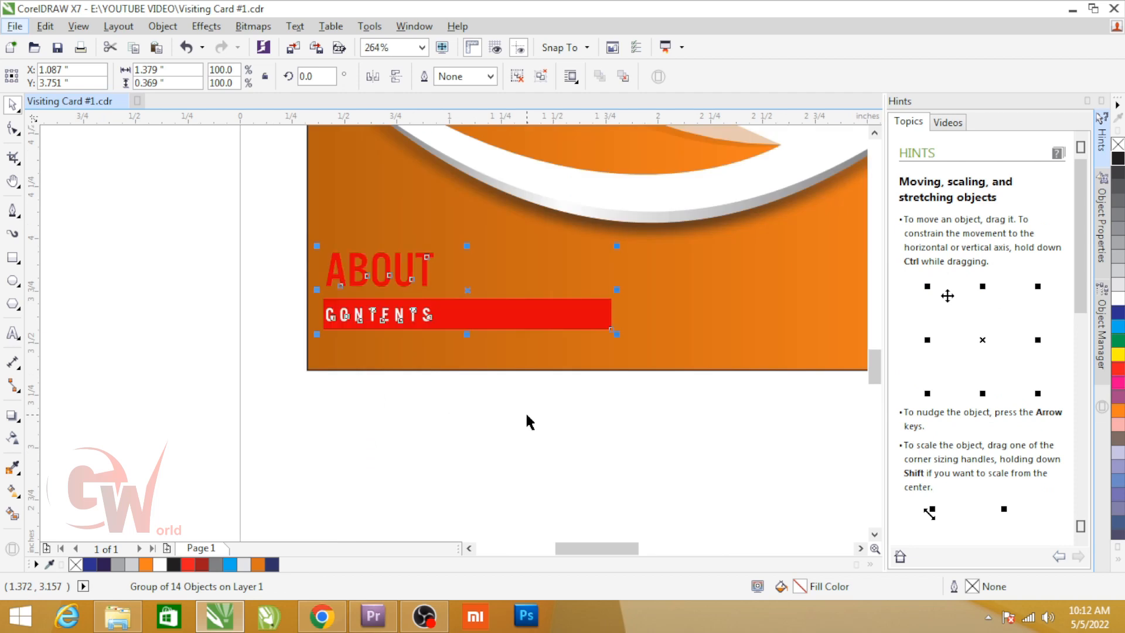
{"action": "left_click", "coordinate": [487, 305], "text": "ctrl"}
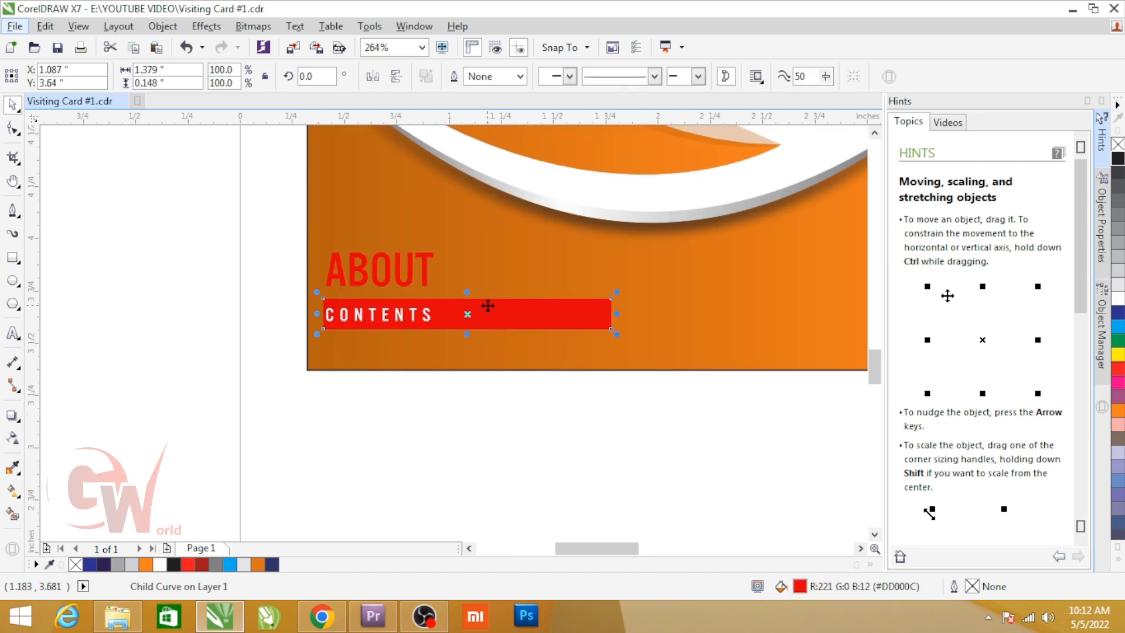
{"action": "left_click", "coordinate": [1117, 296]}
{"action": "left_click", "coordinate": [381, 320]}
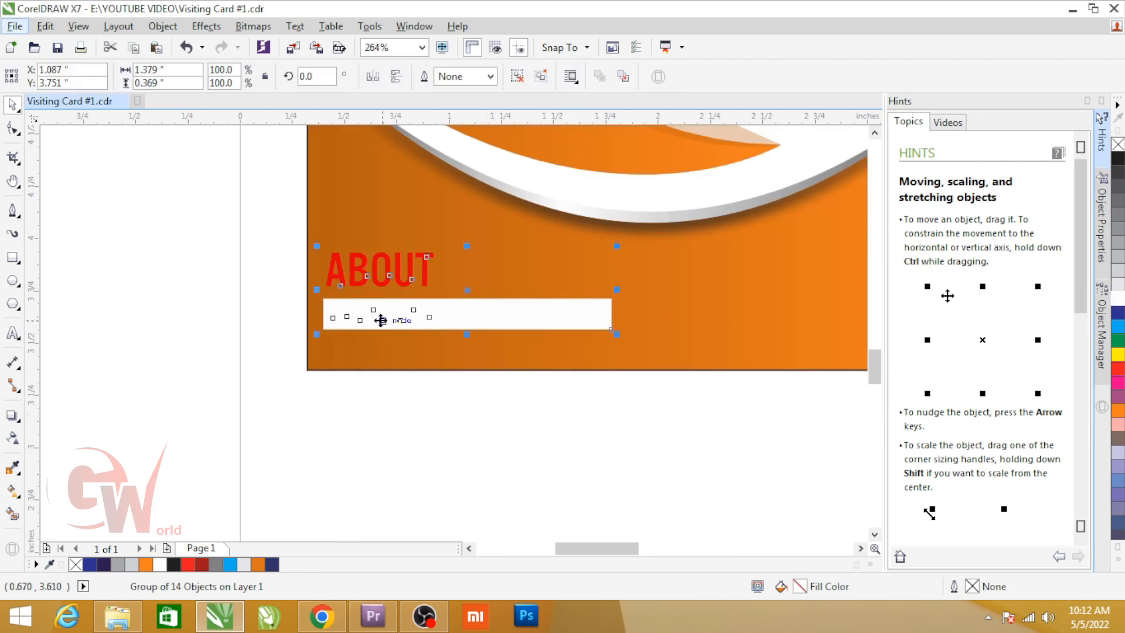
{"action": "left_click", "coordinate": [541, 76]}
{"action": "left_click_drag", "start_coordinate": [488, 294], "coordinate": [311, 338]}
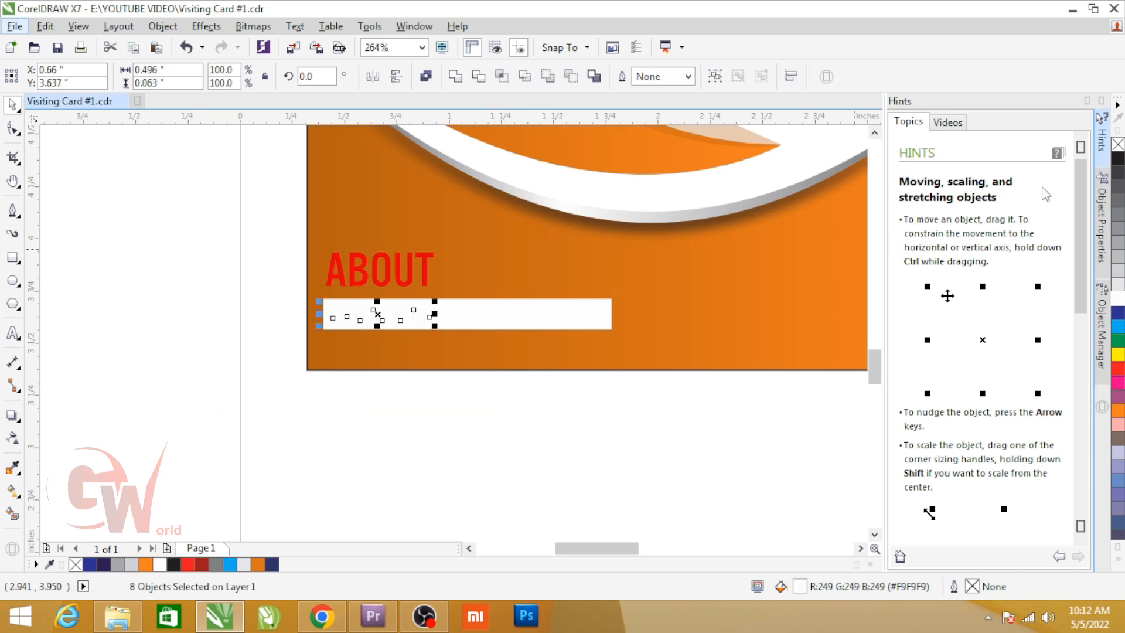
{"action": "left_click", "coordinate": [1118, 156]}
Step: Colour the ABOUT letters white and fill the bar behind CONTENTS with yellow
{"action": "left_click_drag", "start_coordinate": [471, 307], "coordinate": [472, 306]}
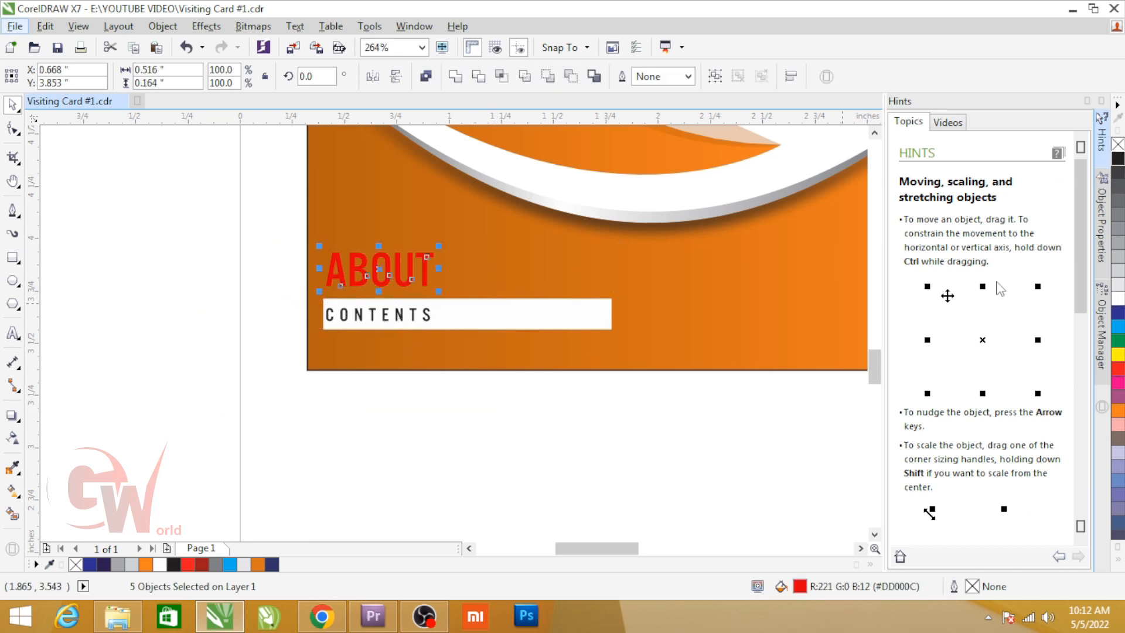
{"action": "left_click", "coordinate": [1117, 298]}
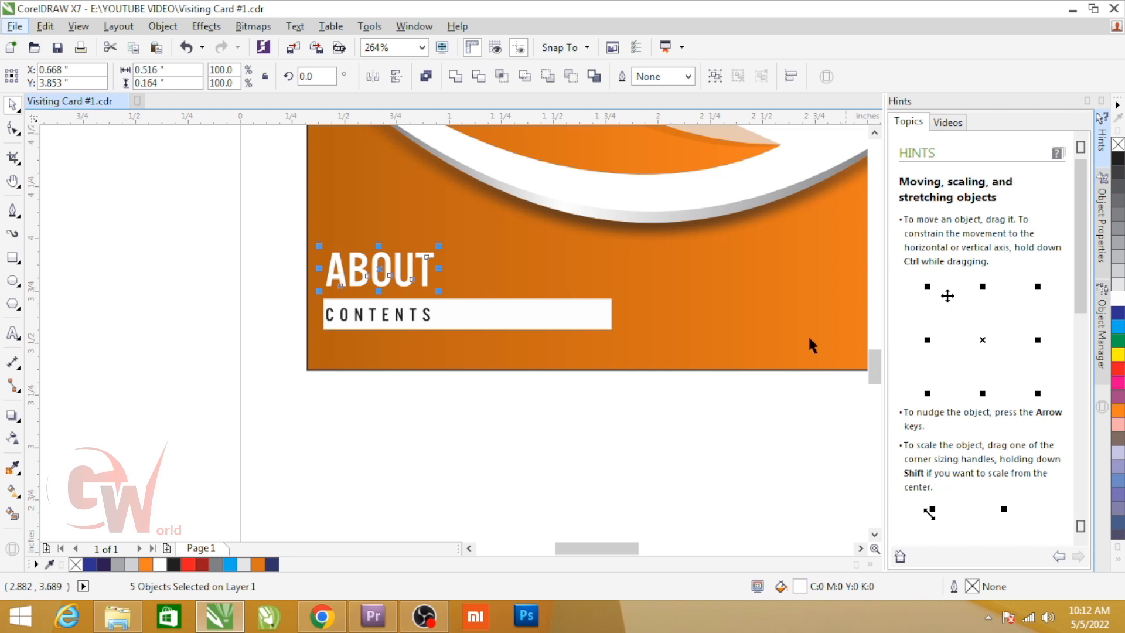
{"action": "left_click", "coordinate": [572, 326]}
{"action": "left_click", "coordinate": [1118, 355]}
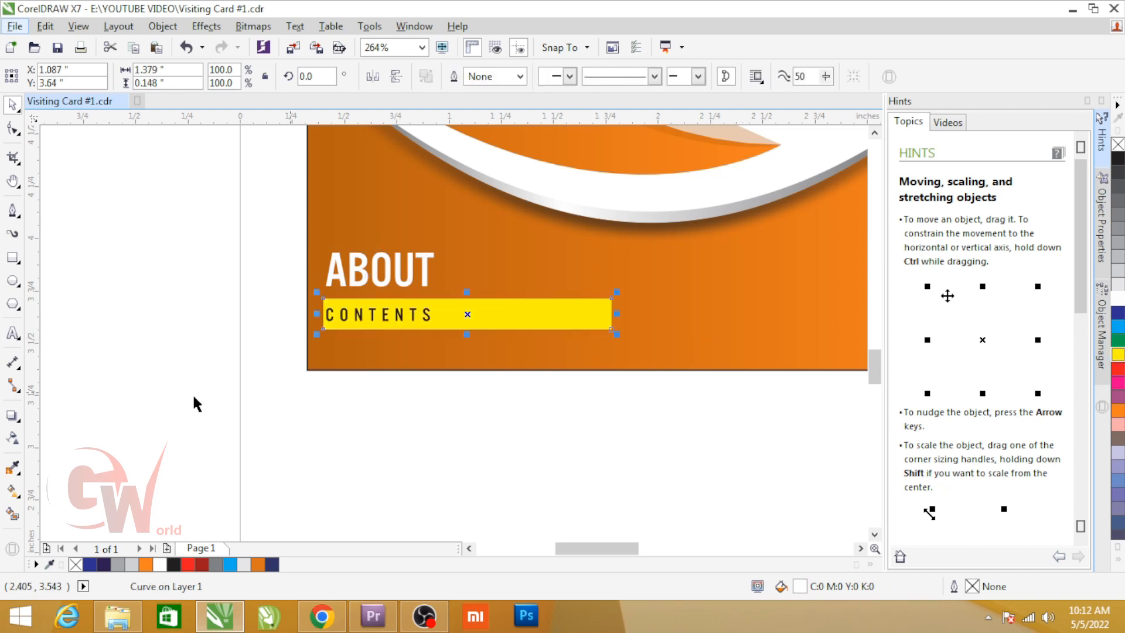
Step: Fade the yellow bar out toward its right end with a linear transparency, and group it with the ABOUT / CONTENTS letters
{"action": "left_click", "coordinate": [12, 437]}
{"action": "left_click_drag", "start_coordinate": [306, 315], "coordinate": [528, 314]}
{"action": "key", "text": "space"}
{"action": "left_click_drag", "start_coordinate": [253, 239], "coordinate": [700, 387]}
{"action": "key", "text": "ctrl+g"}
{"action": "mouse_move", "coordinate": [439, 299]}
{"action": "left_mouse_down"}
{"action": "mouse_move", "coordinate": [547, 380]}
{"action": "mouse_move", "coordinate": [452, 300]}
{"action": "left_mouse_up"}
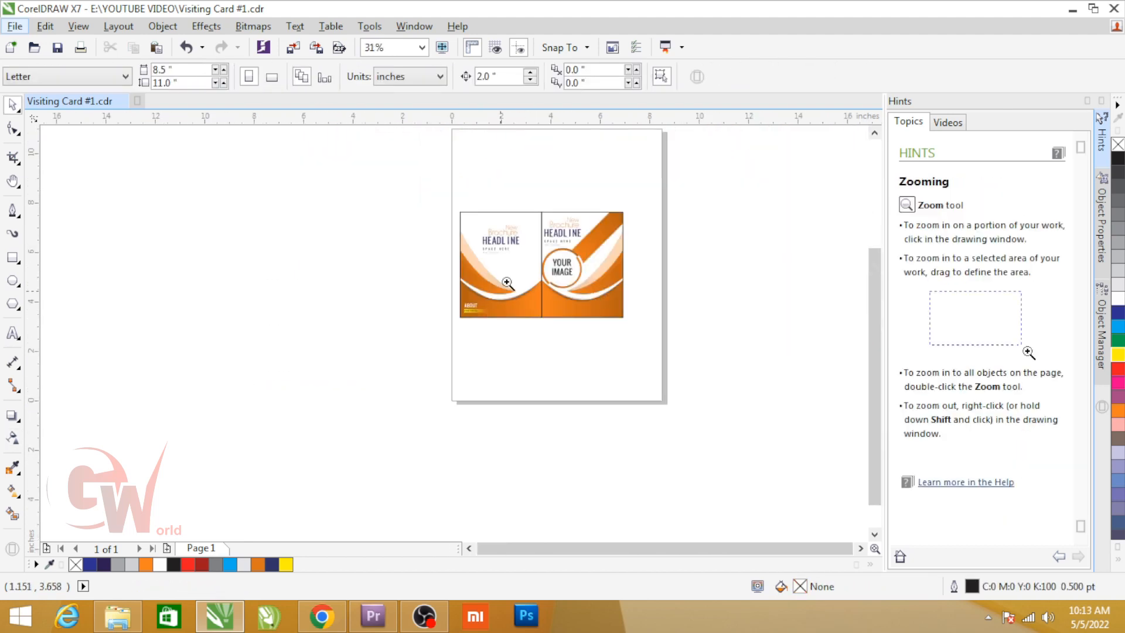
Step: PowerClip the headline text group and the ABOUT / CONTENTS label inside the left panel's rectangle
{"action": "left_click_drag", "start_coordinate": [436, 196], "coordinate": [617, 296]}
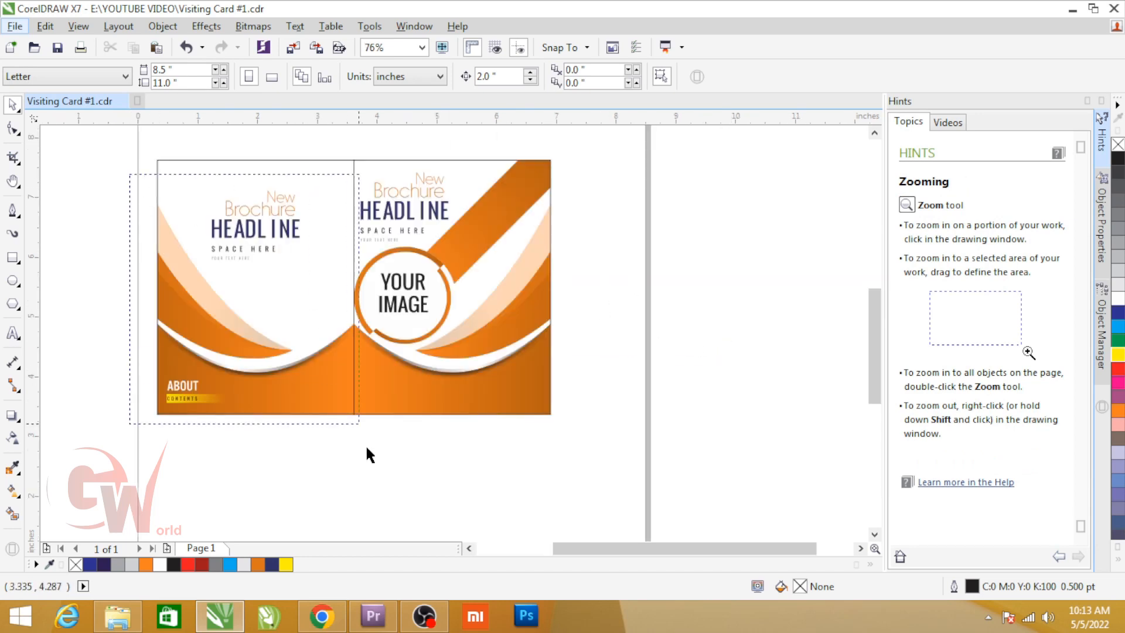
{"action": "left_click_drag", "start_coordinate": [366, 448], "coordinate": [372, 460]}
{"action": "key", "text": "alt+c"}
{"action": "key", "text": "w"}
{"action": "key", "text": "p"}
{"action": "left_click", "coordinate": [283, 288]}
Step: Fit both card panels in the view to check the complete layout
{"action": "left_click_drag", "start_coordinate": [107, 139], "coordinate": [628, 491]}
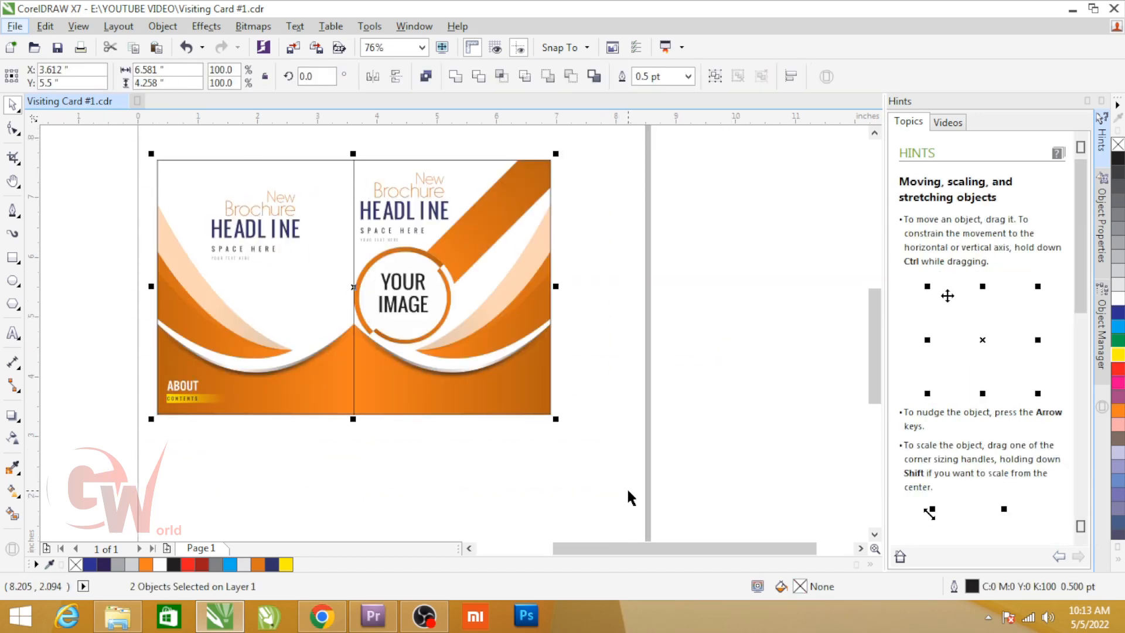
{"action": "key", "text": "shift+F2"}
{"action": "left_click", "coordinate": [838, 348]}
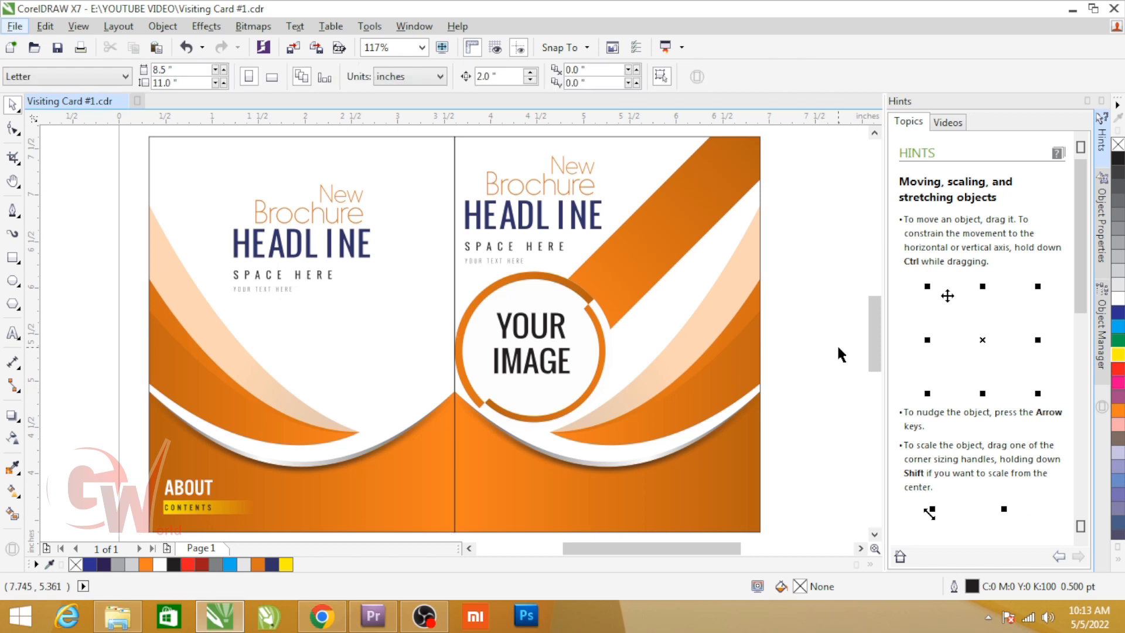
{"action": "key", "text": "F10"}
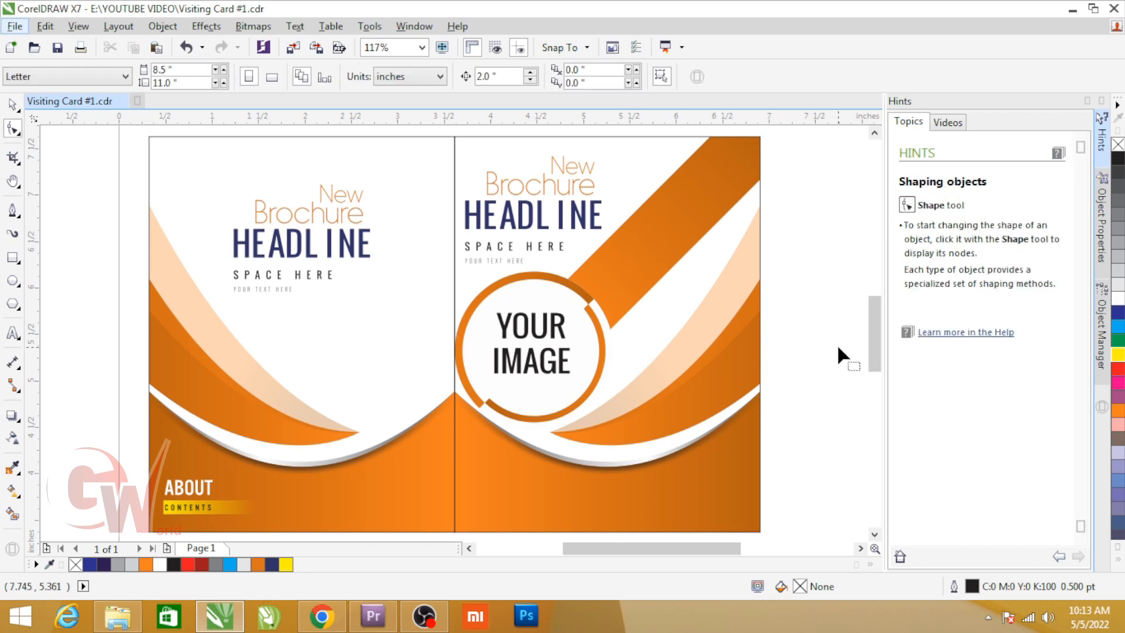